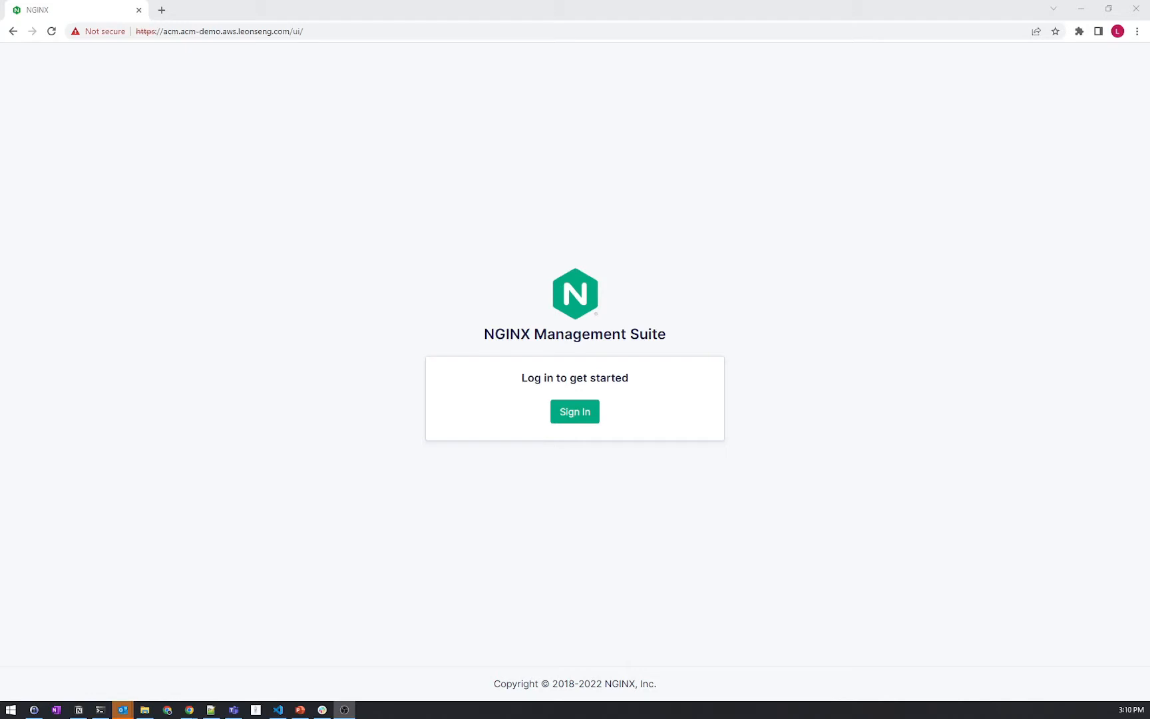
Sign in to the management suite and create an API Connectivity Manager infrastructure workspace named team-a.
left_click(586, 420)
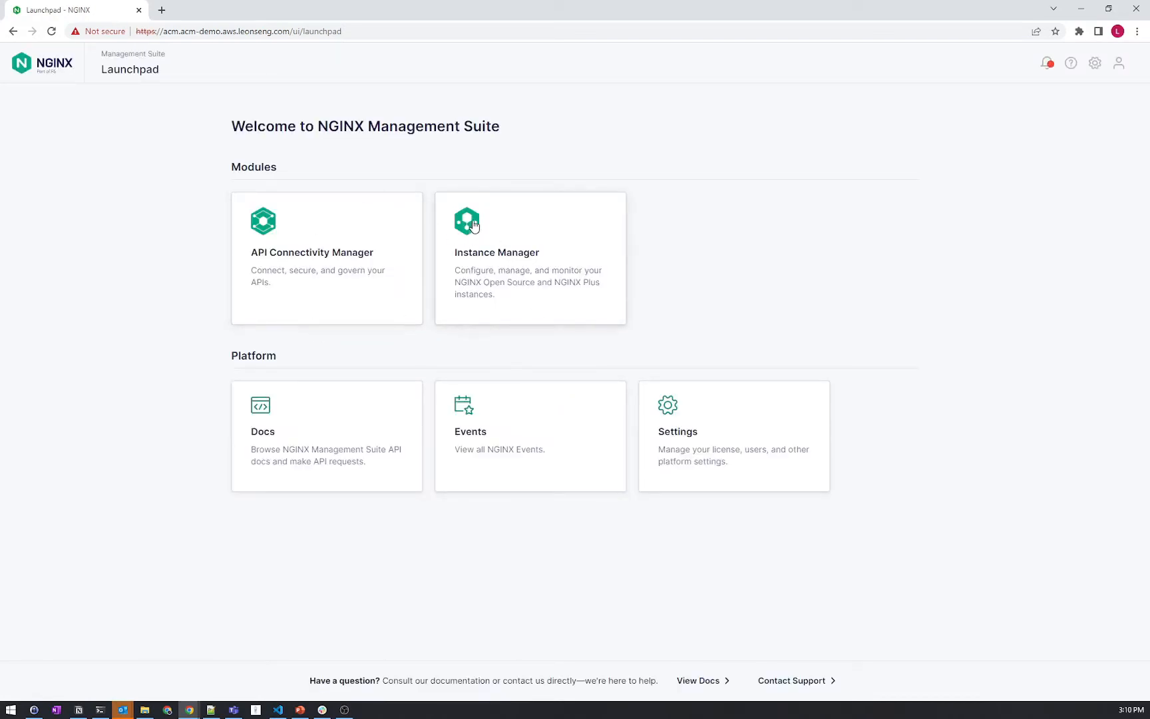
left_click(350, 269)
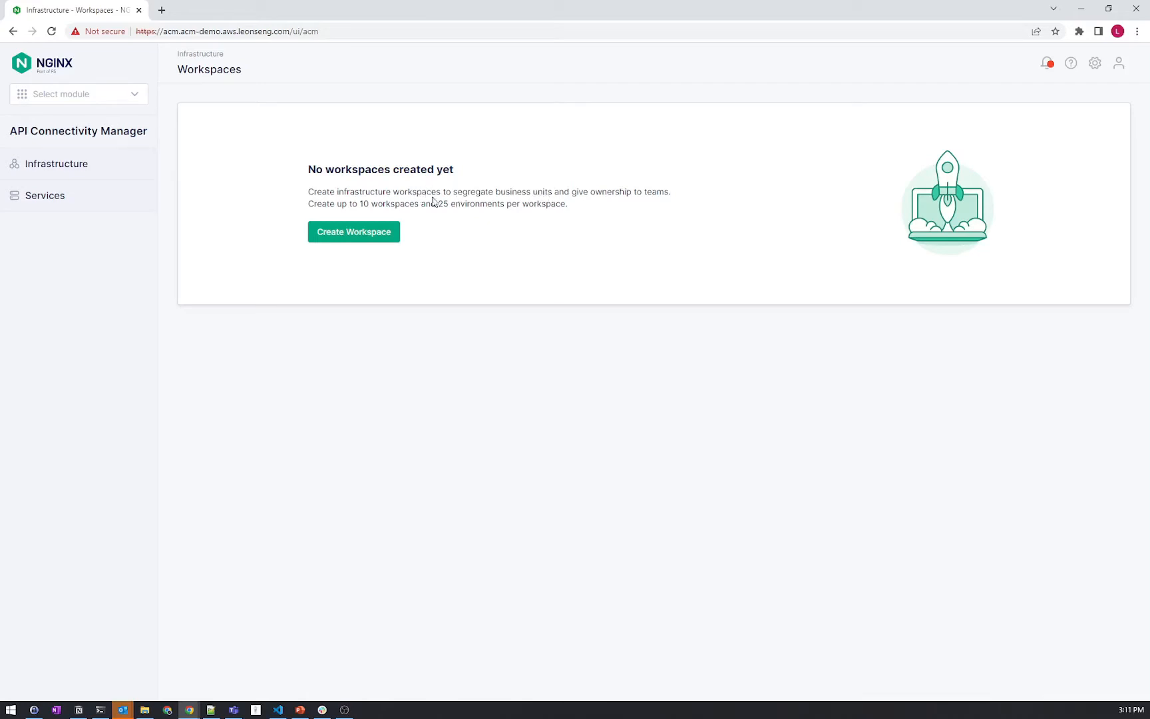
left_click(378, 238)
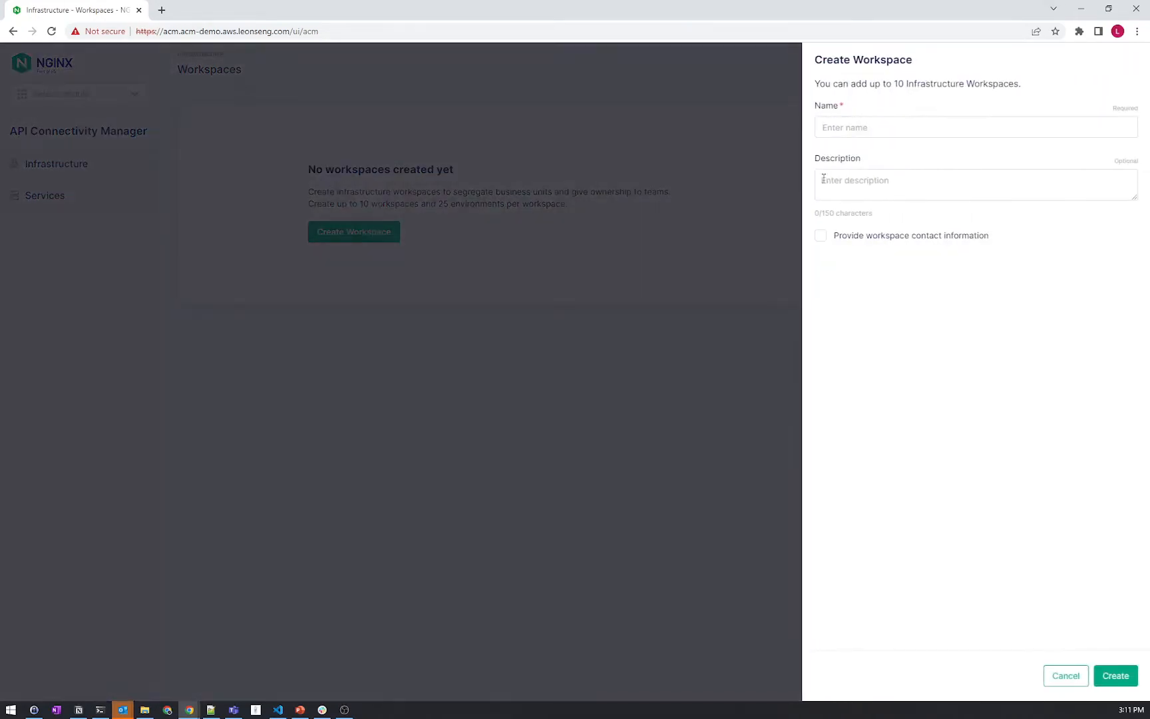
left_click(876, 130)
type("team-a")
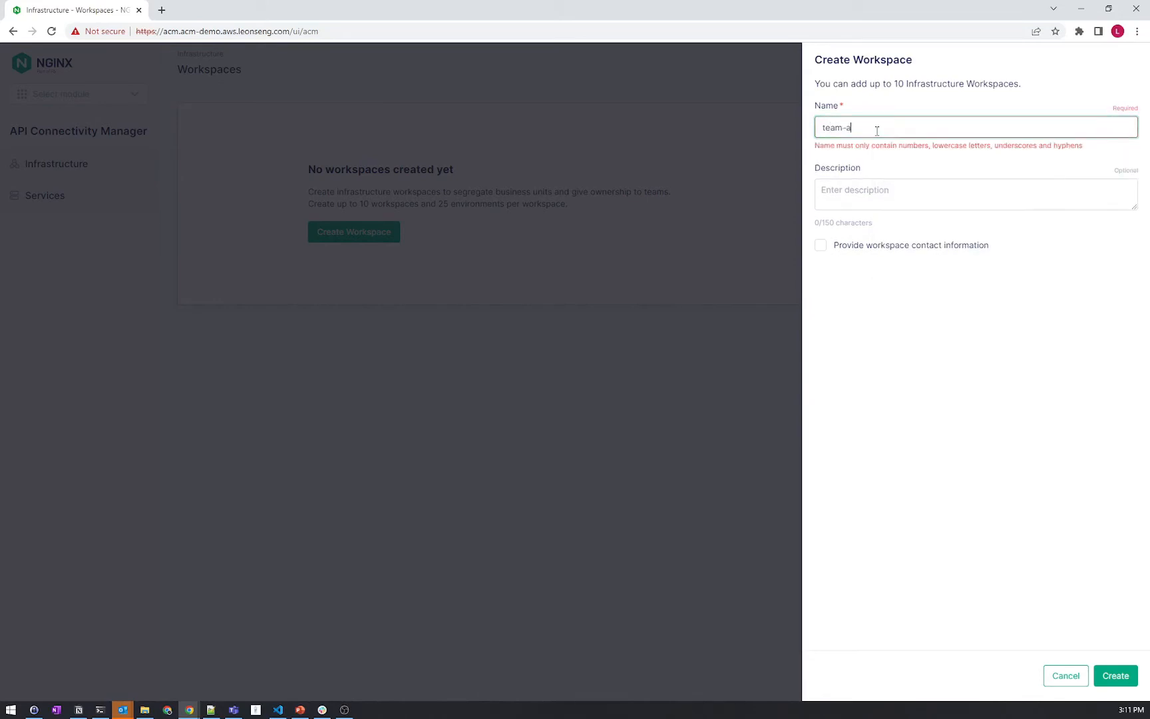
left_click(1108, 678)
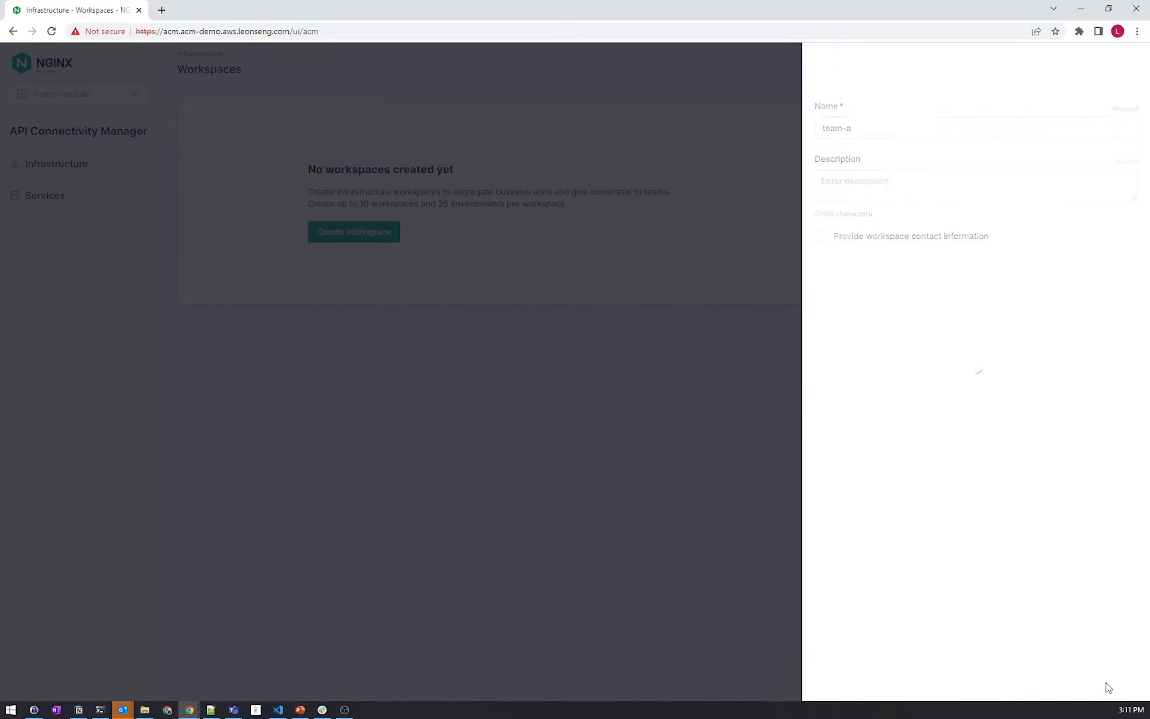
left_click(990, 381)
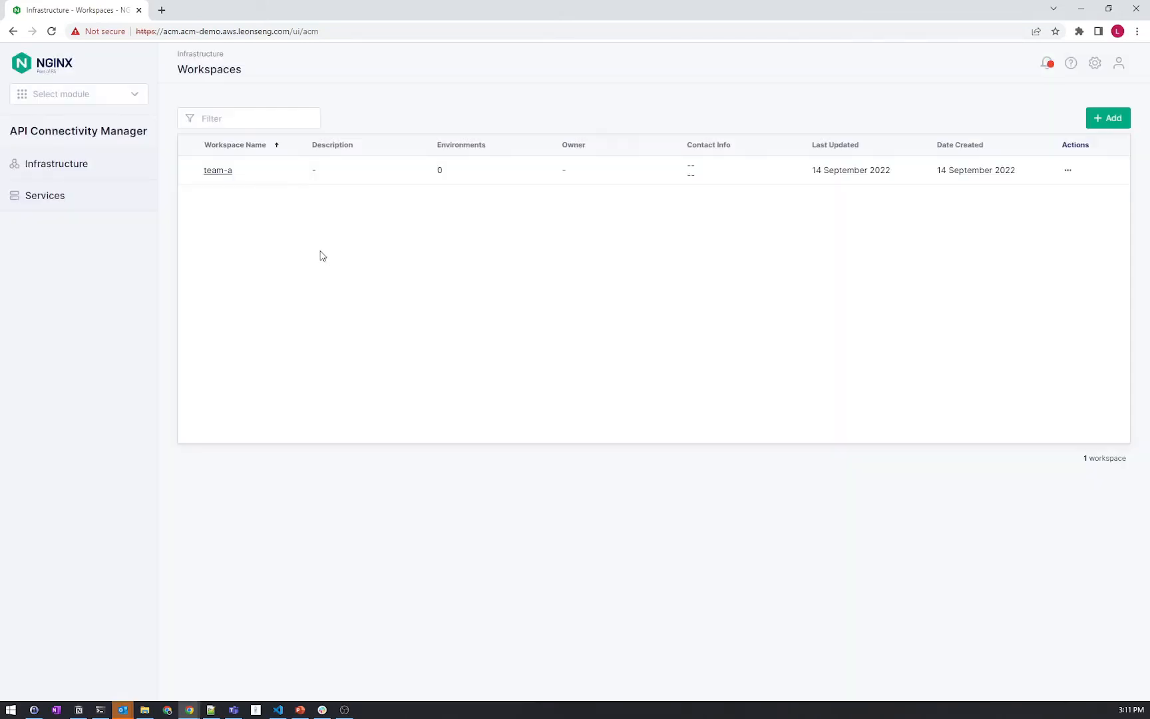
Start a new environment named model in the team-a workspace.
left_click(217, 170)
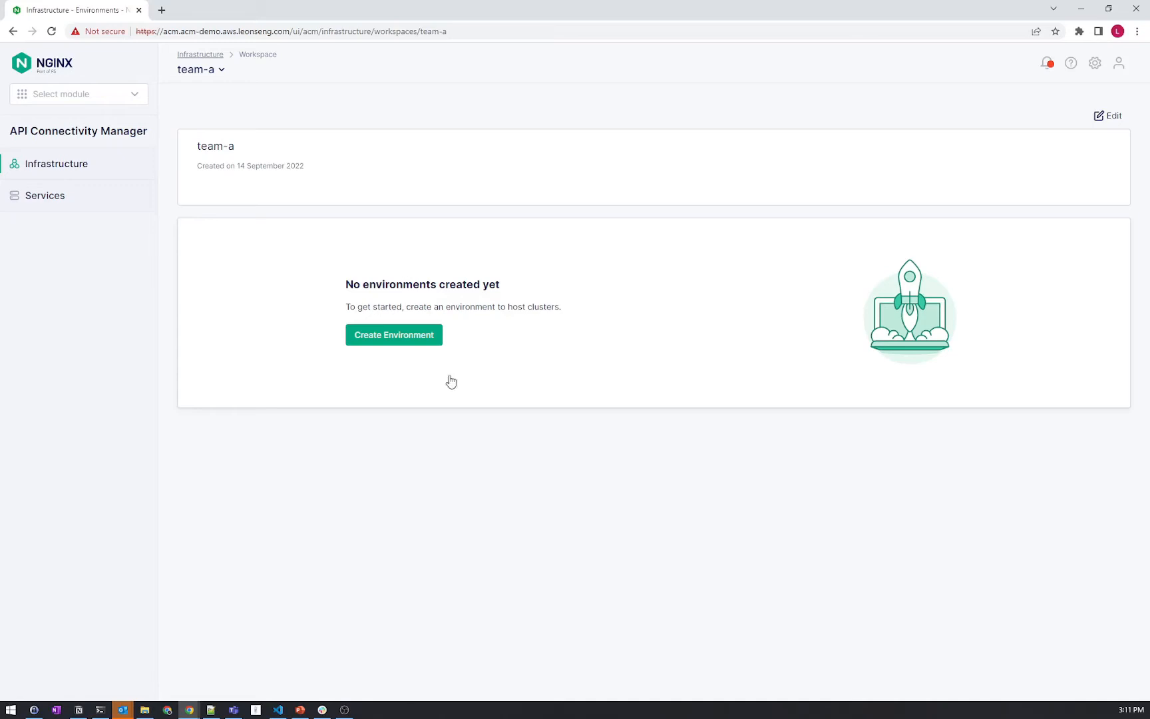
left_click(419, 342)
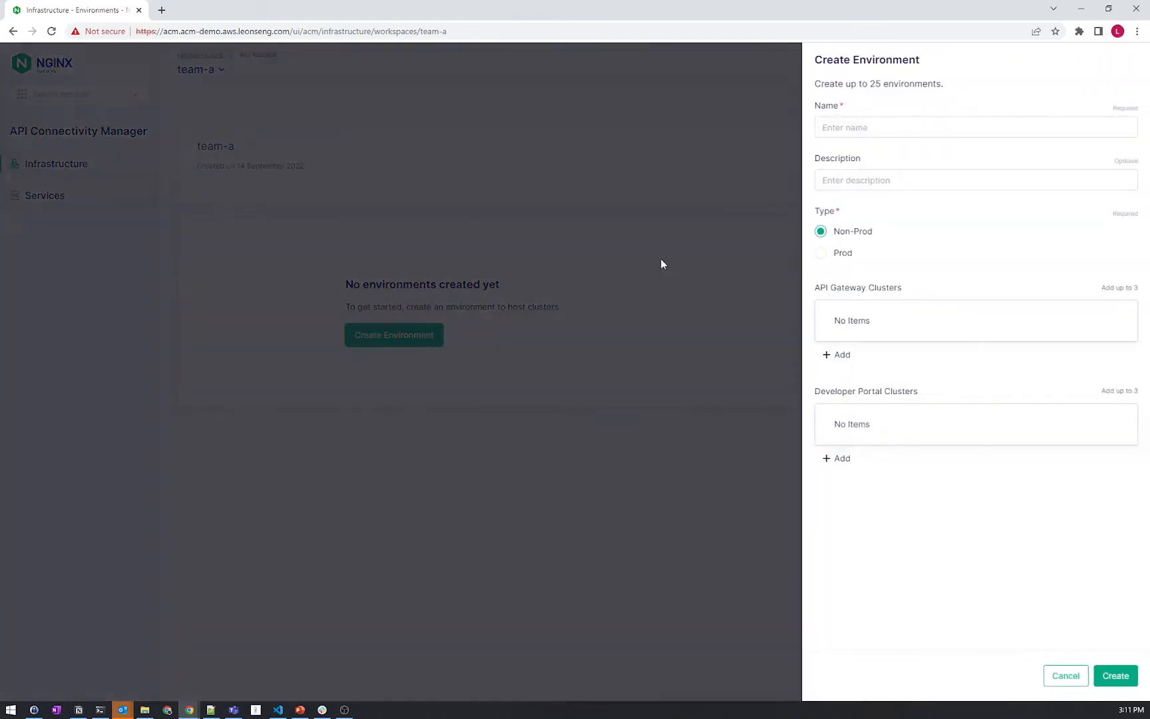
left_click(926, 126)
type("mo")
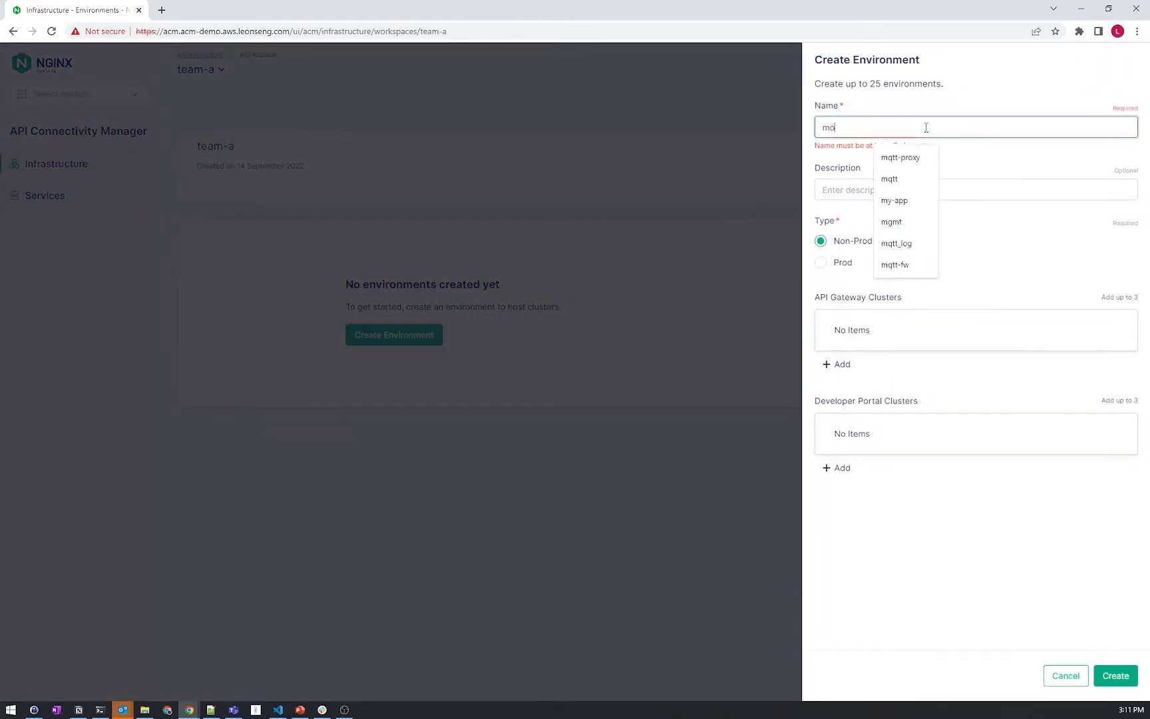
type("del")
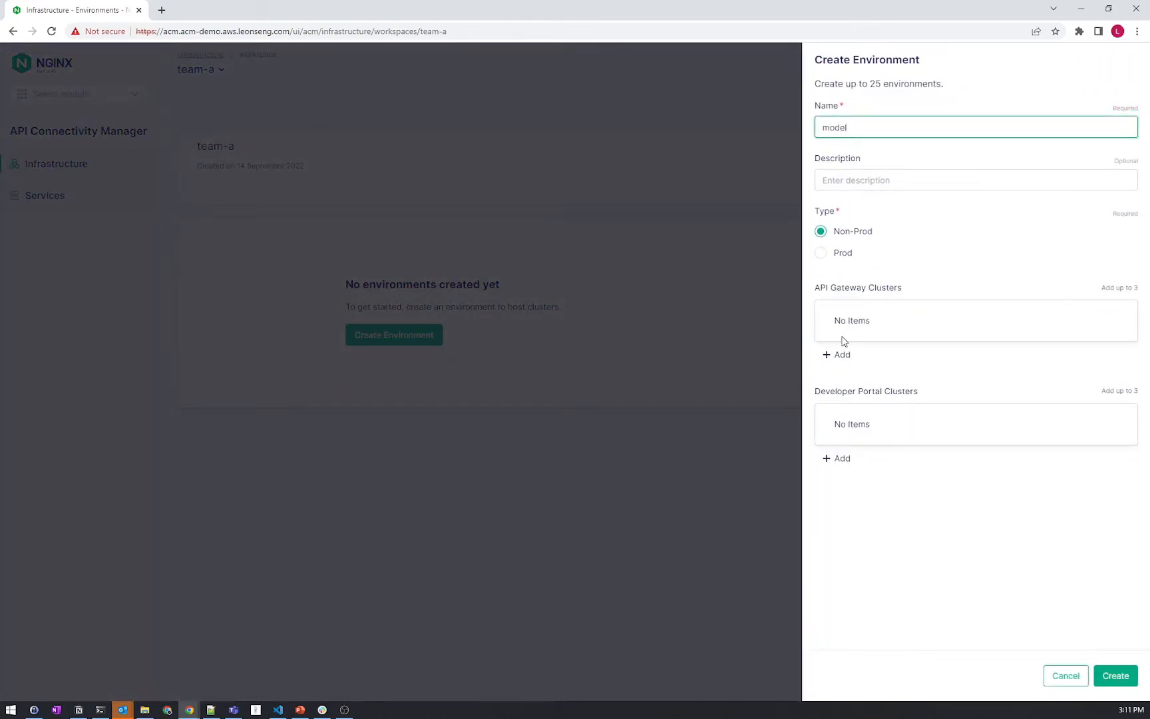
Add an API gateway cluster named data-plane with hostname apigw.acm-demo.aws.leonseng.com to the environment.
left_click(840, 358)
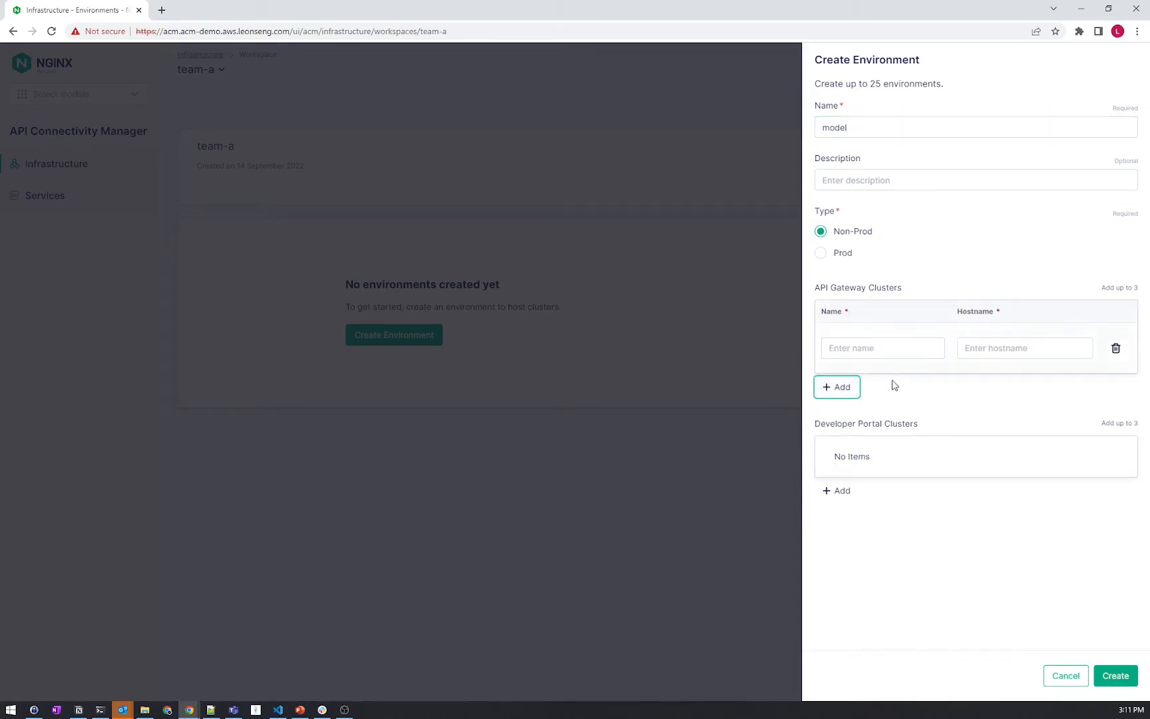
left_click(880, 347)
type("da")
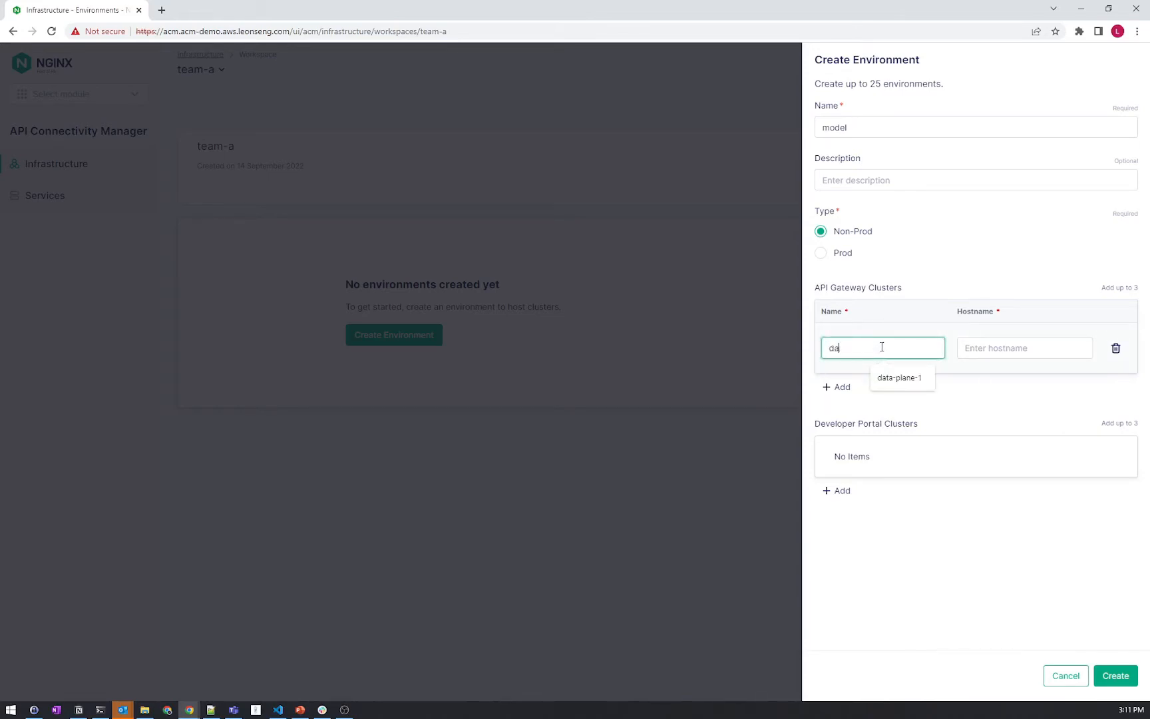
type("ta-plane")
left_click(976, 349)
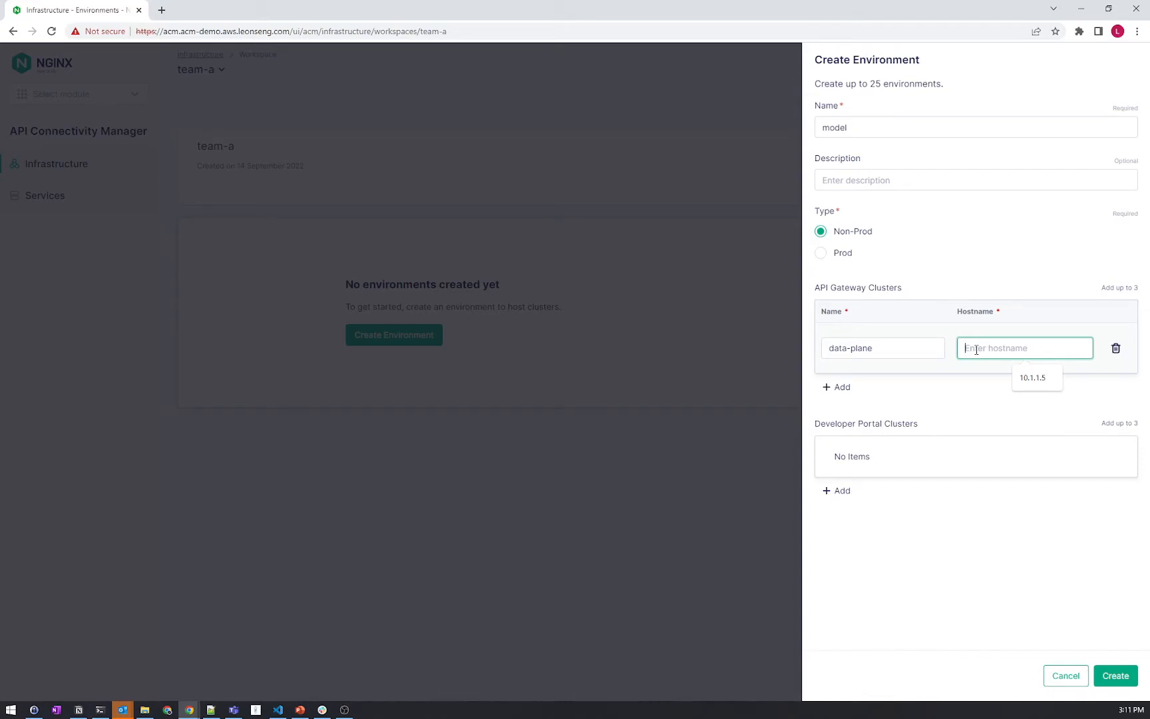
type("apigw.acm")
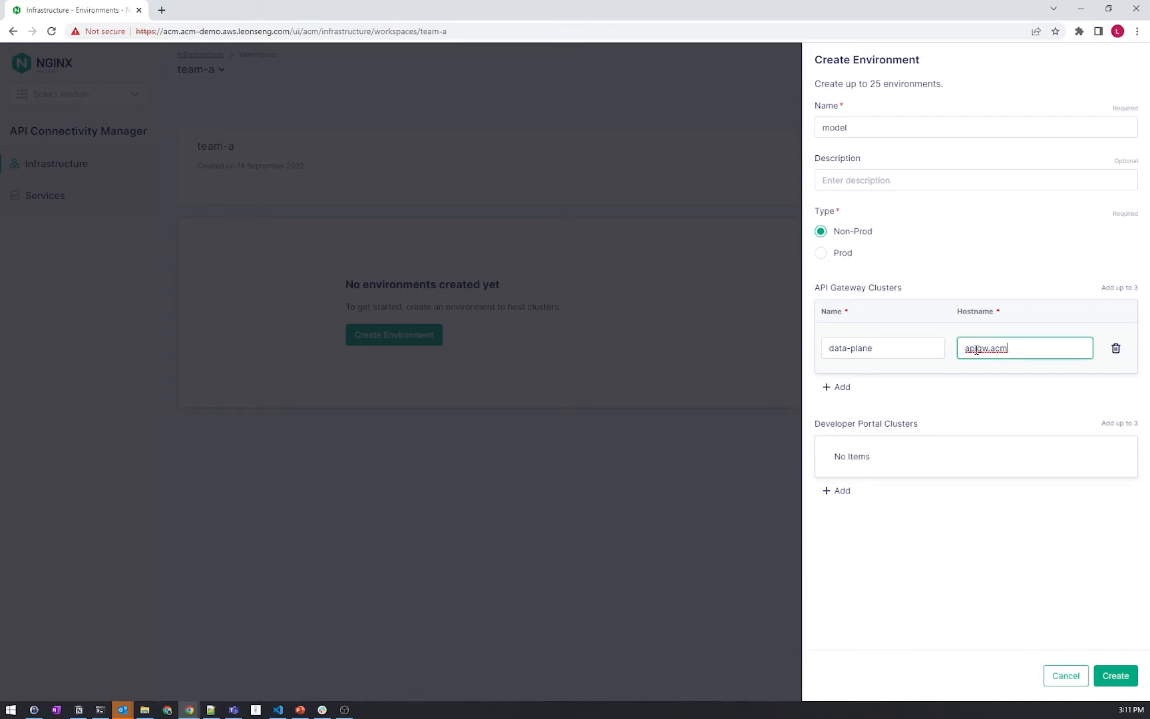
type("-demo.aws.leonseng.com")
Add a developer portal cluster named devportal with hostname devportal.acm-demo.aws.leonseng.com, reusing the gateway hostname, and create the environment.
key("ctrl+a")
key("ctrl+c")
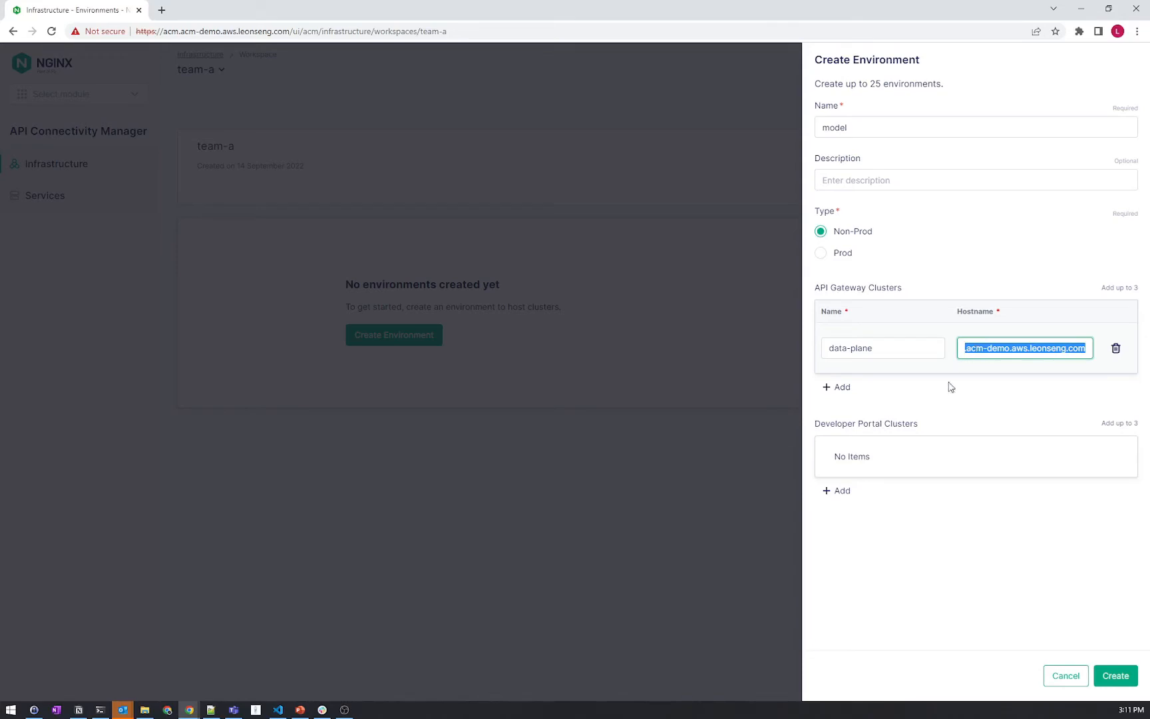
left_click(840, 491)
left_click(860, 482)
type("devportal")
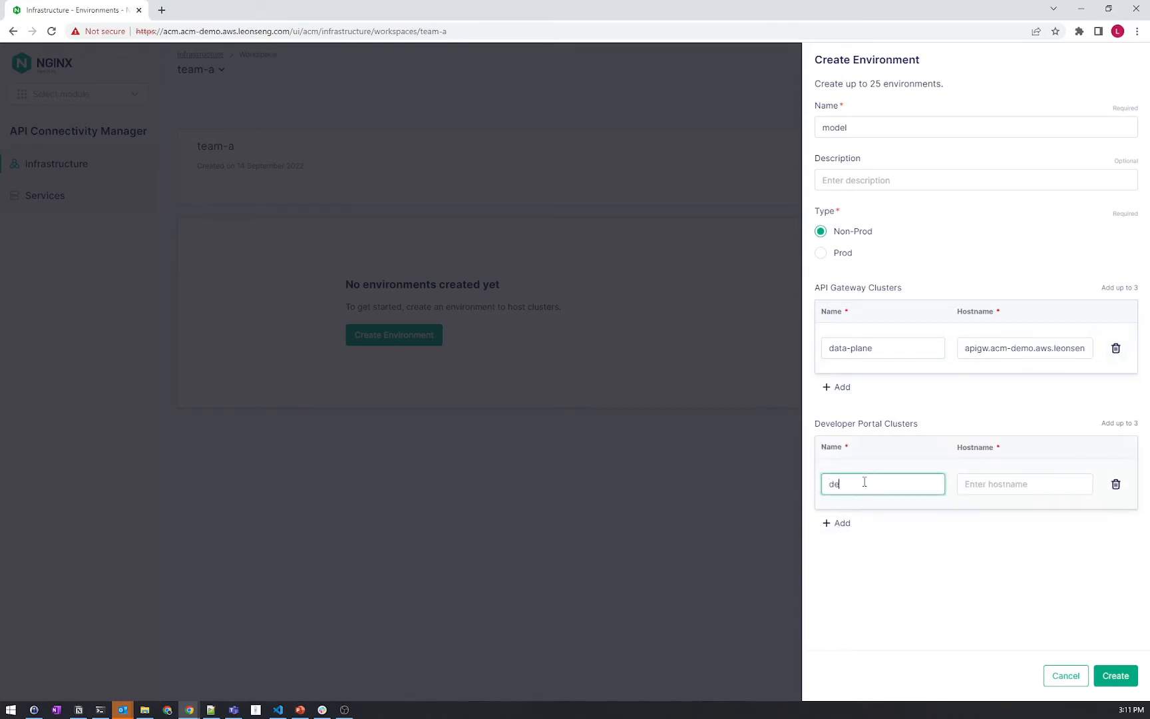
left_click(973, 483)
key("ctrl+v")
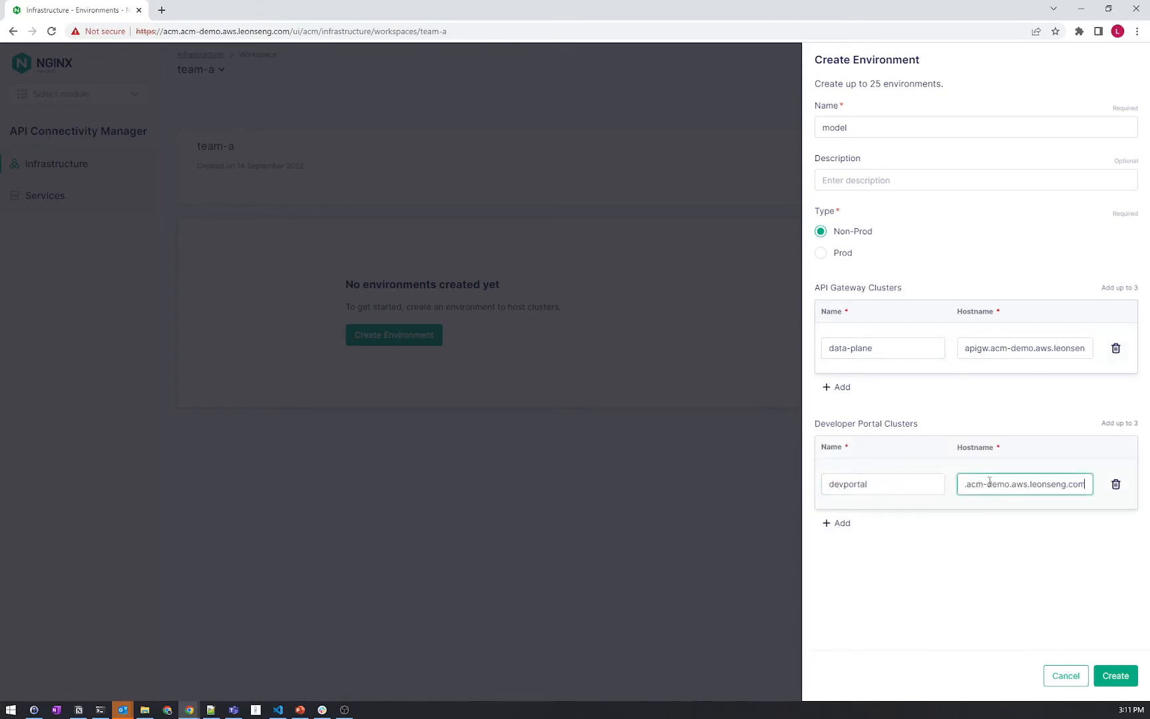
left_click_drag(990, 483, 911, 485)
left_click(989, 484)
double_click(971, 484)
type("devportal")
left_click(1116, 675)
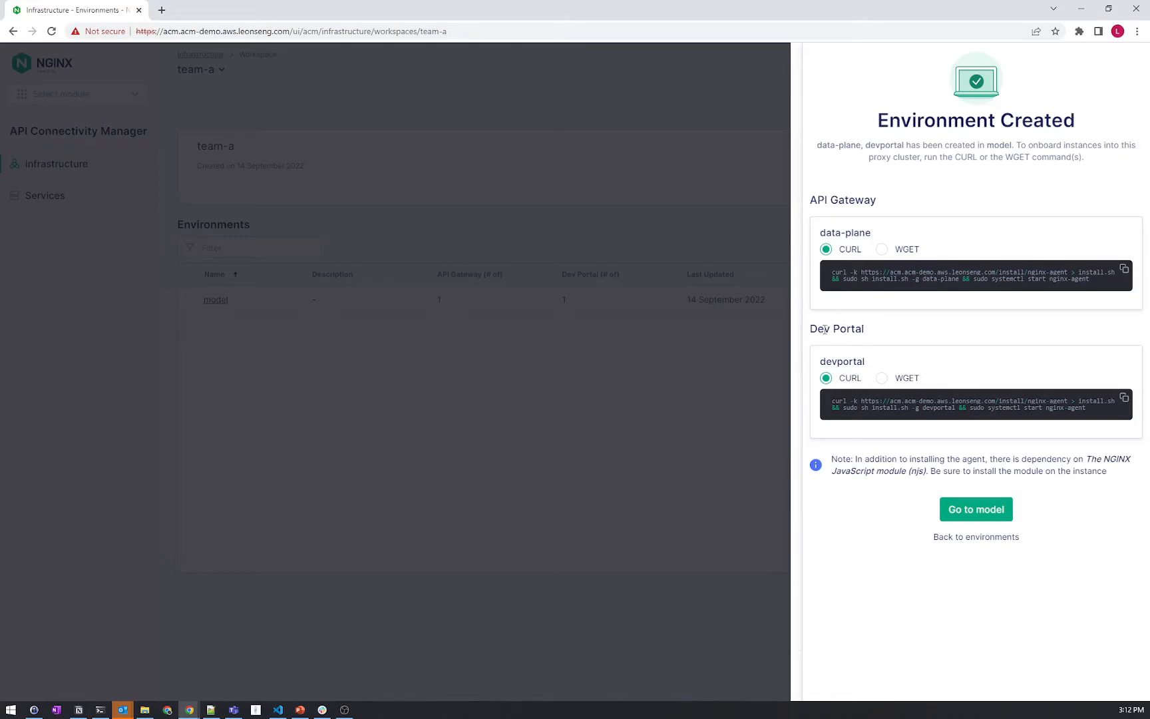
Copy the data-plane CURL onboarding command and run it in the terminal session of apigw-0.
left_click(1124, 270)
left_click(100, 711)
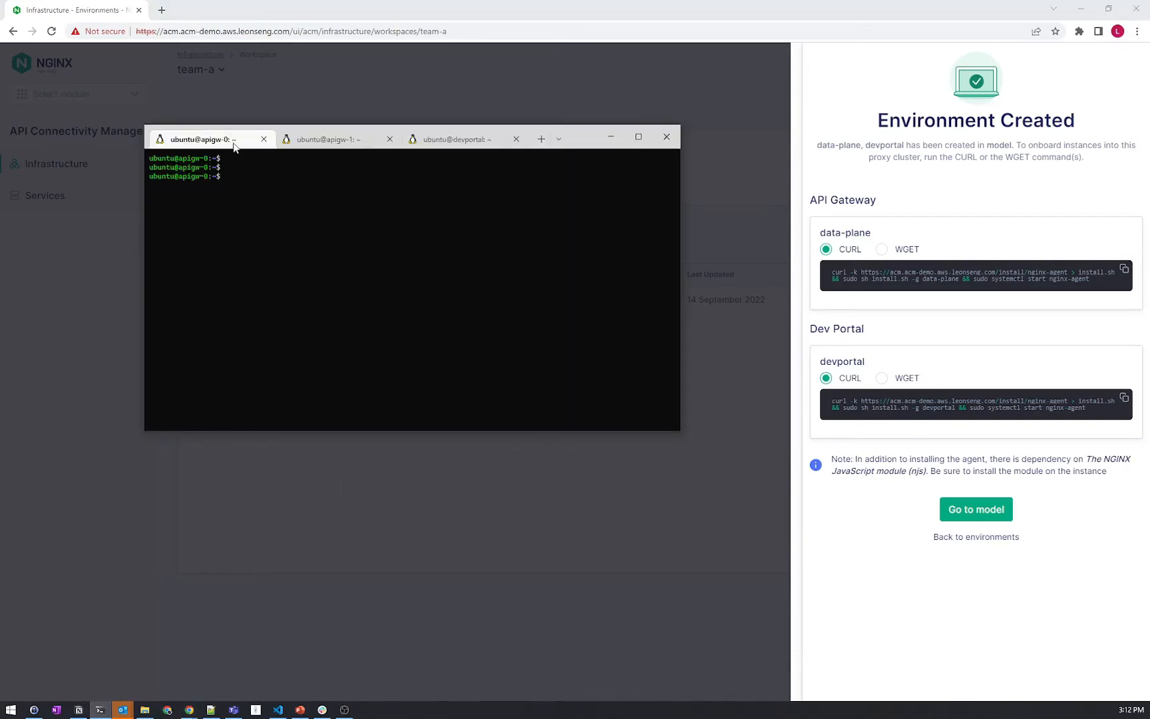
key("ctrl+v")
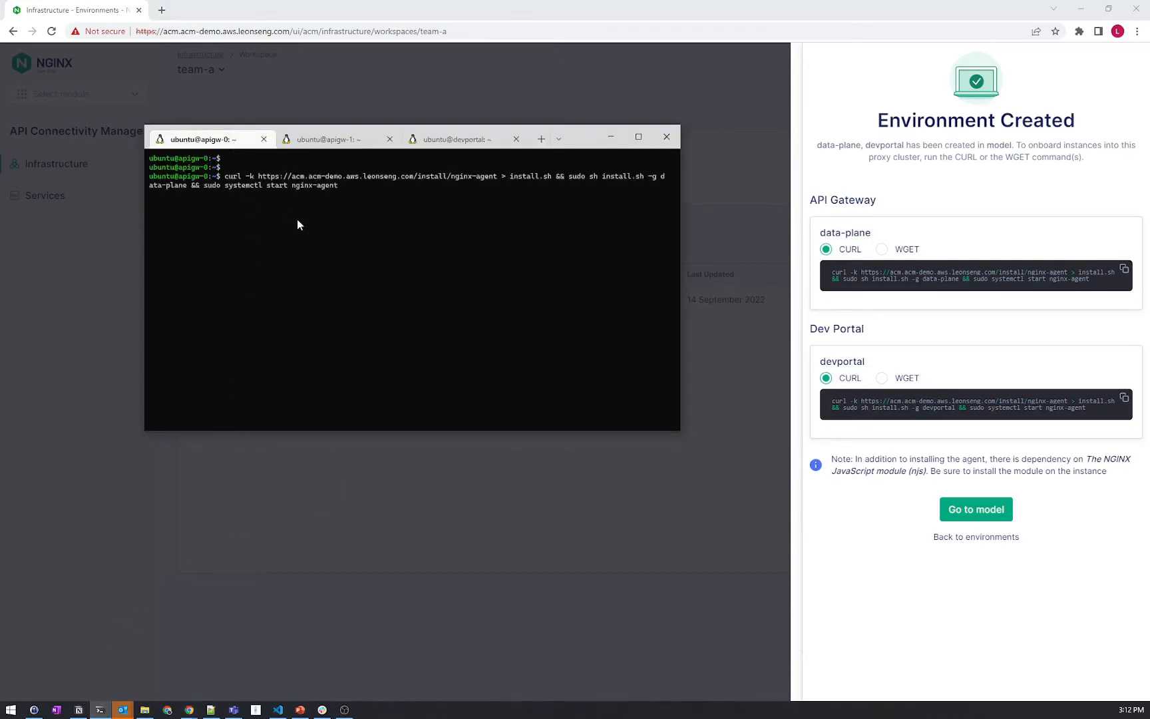
key("Return")
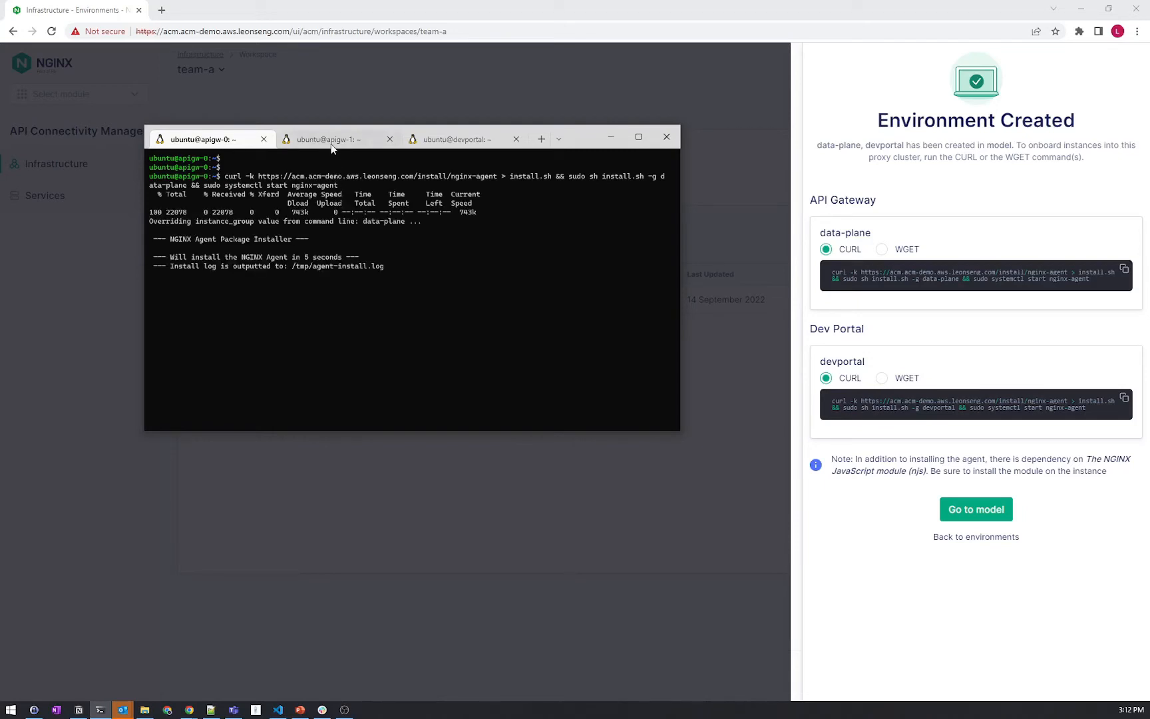
Run the data-plane CURL onboarding command in the terminal session of apigw-1.
left_click(1117, 270)
key("alt+Tab")
key("ctrl+Tab")
key("ctrl+v")
key("Return")
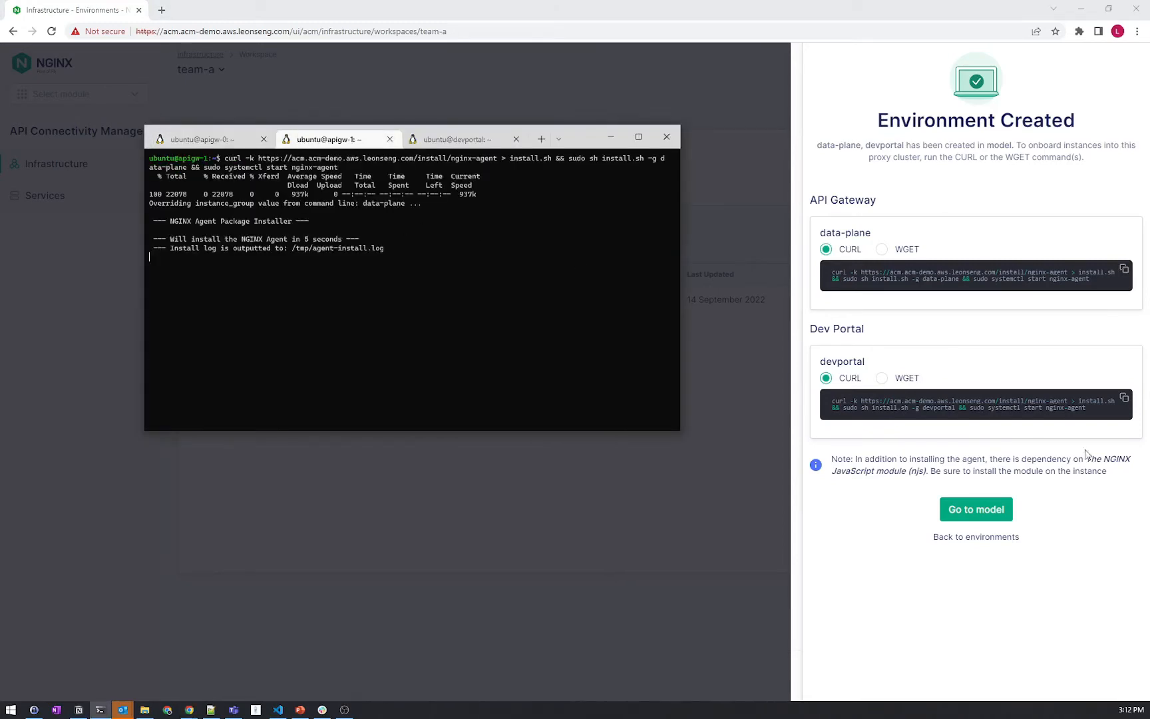
Copy the Dev Portal CURL onboarding command and run it in the devportal terminal session.
left_click(1123, 398)
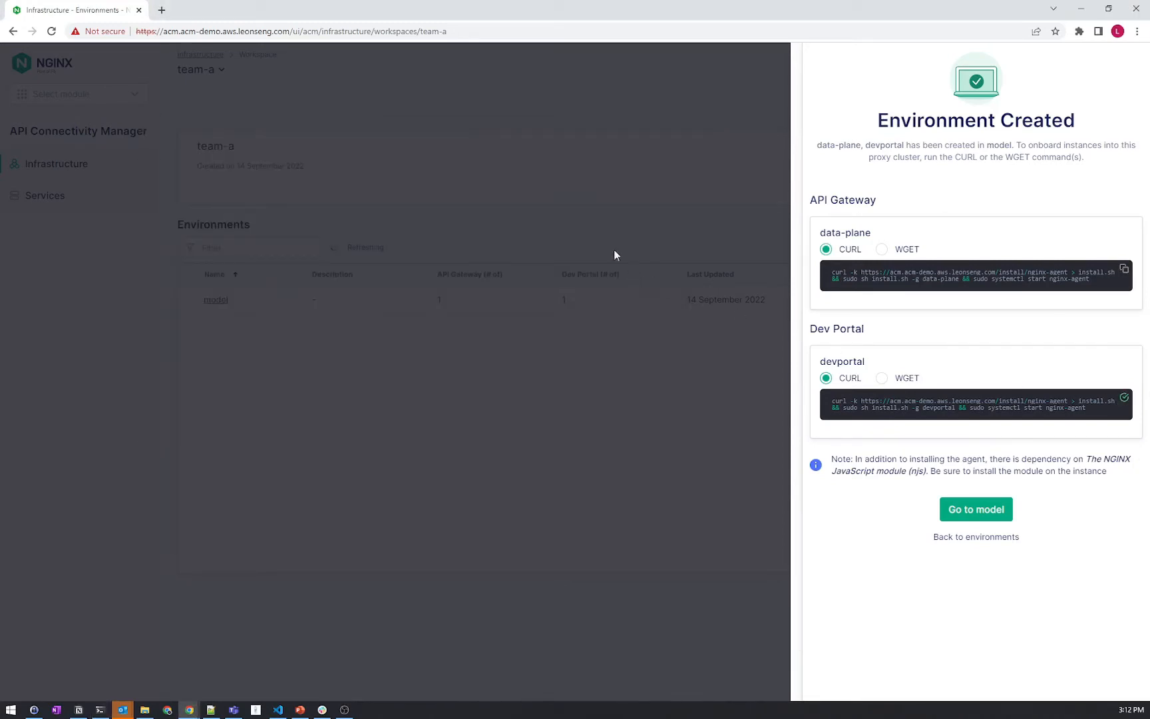
key("alt+Tab")
key("ctrl+Tab")
key("ctrl+v")
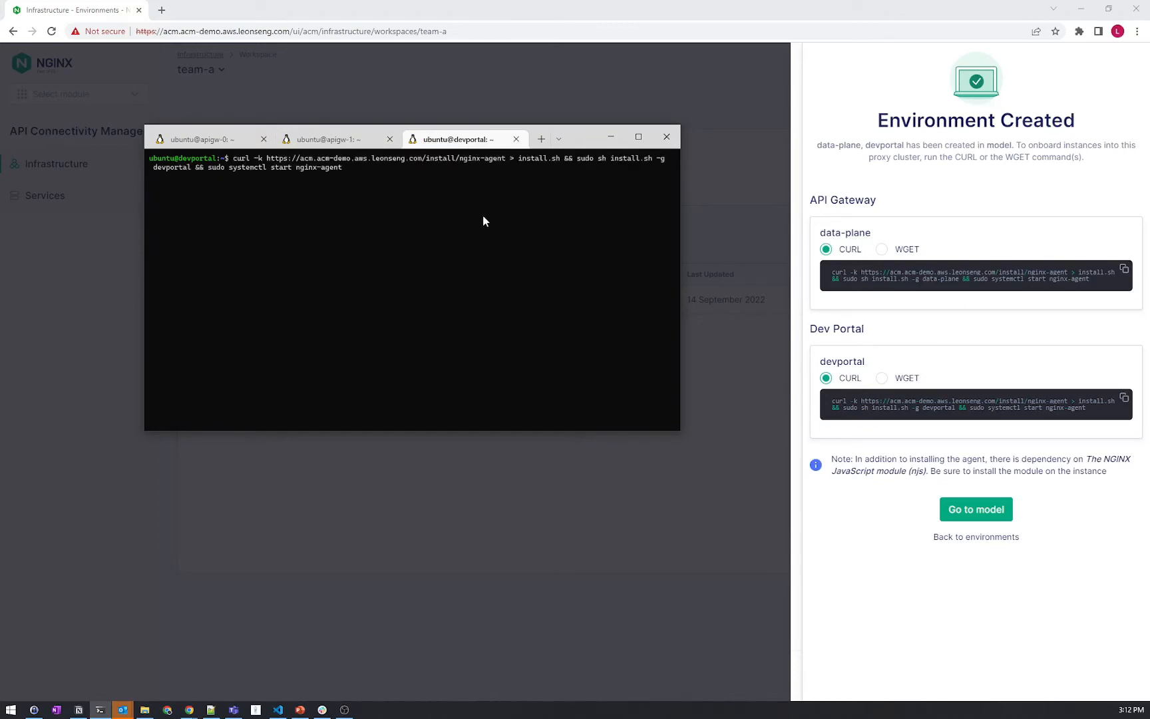
key("Return")
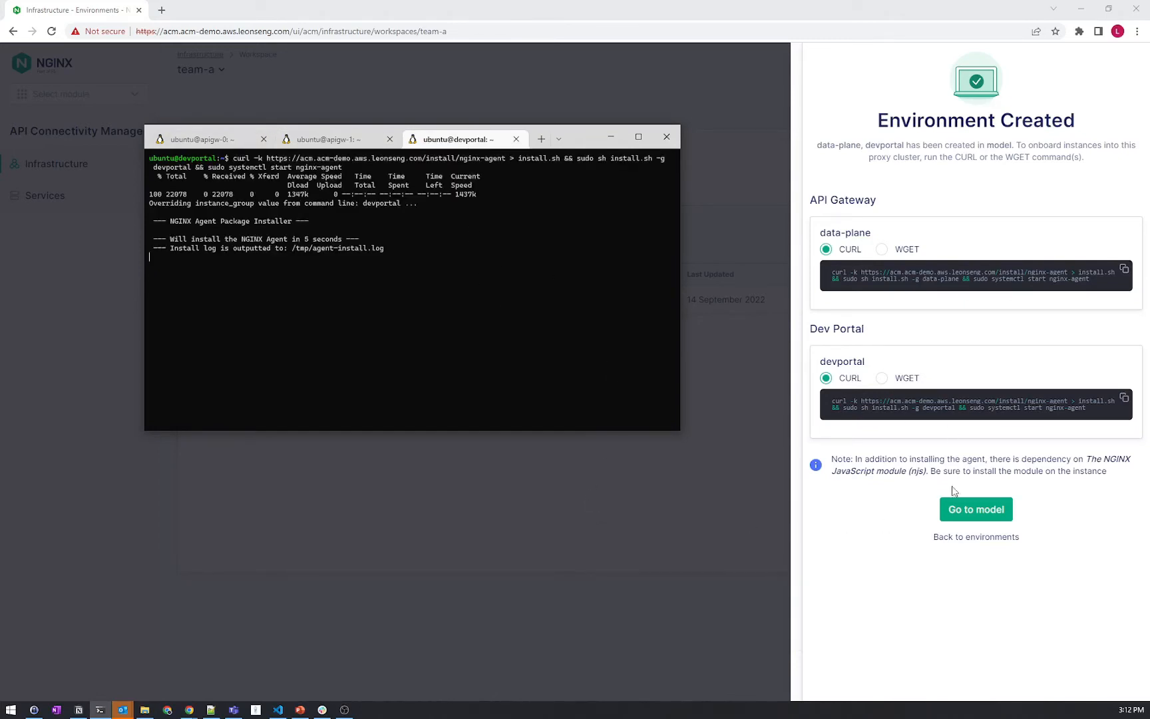
Go to the model environment in the browser and open the details page of the data-plane API gateway cluster.
left_click(977, 509)
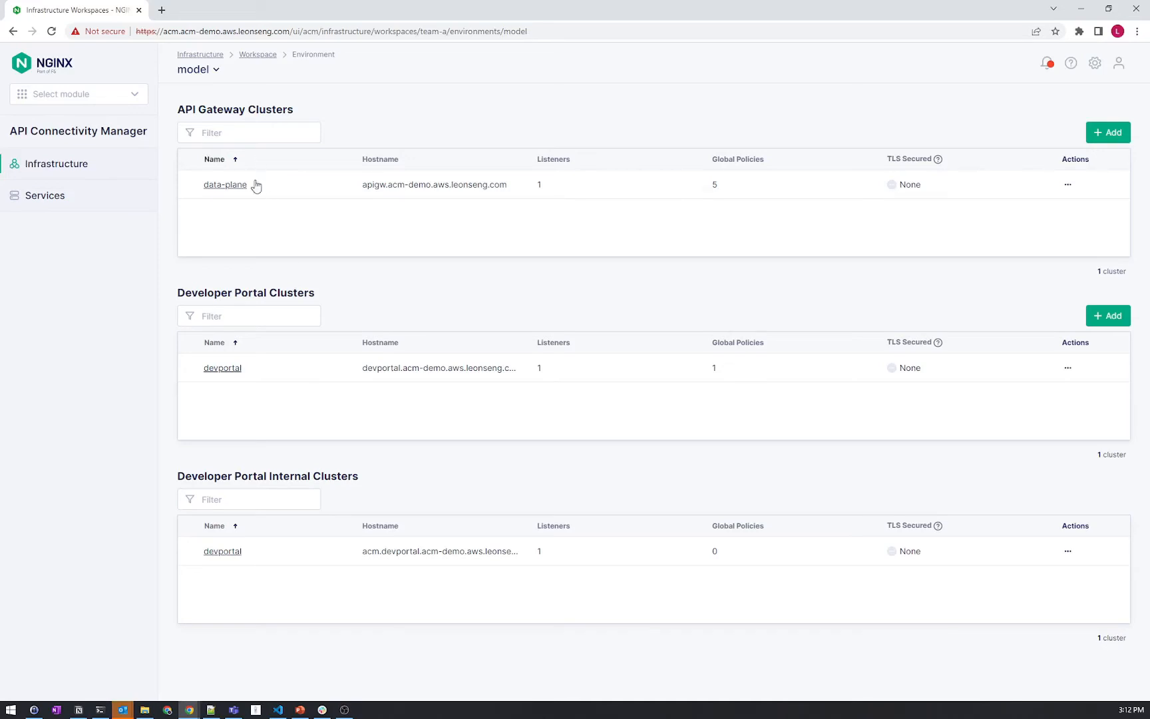
left_click(274, 197)
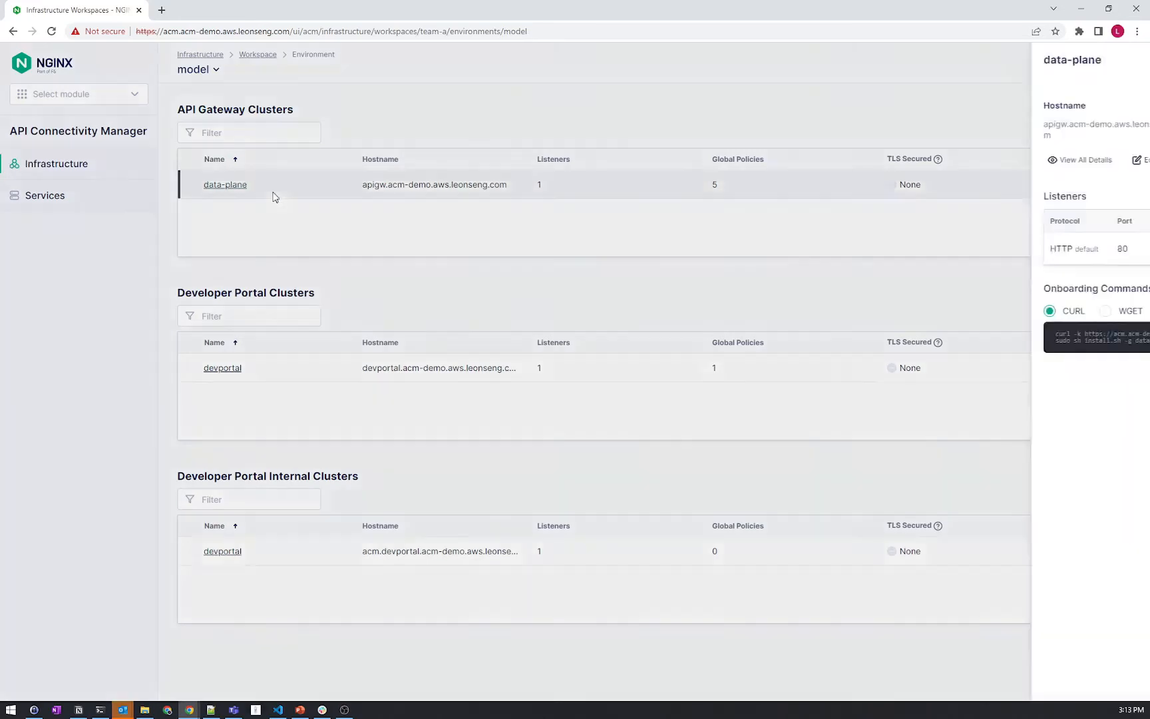
left_click(270, 211)
left_click(239, 189)
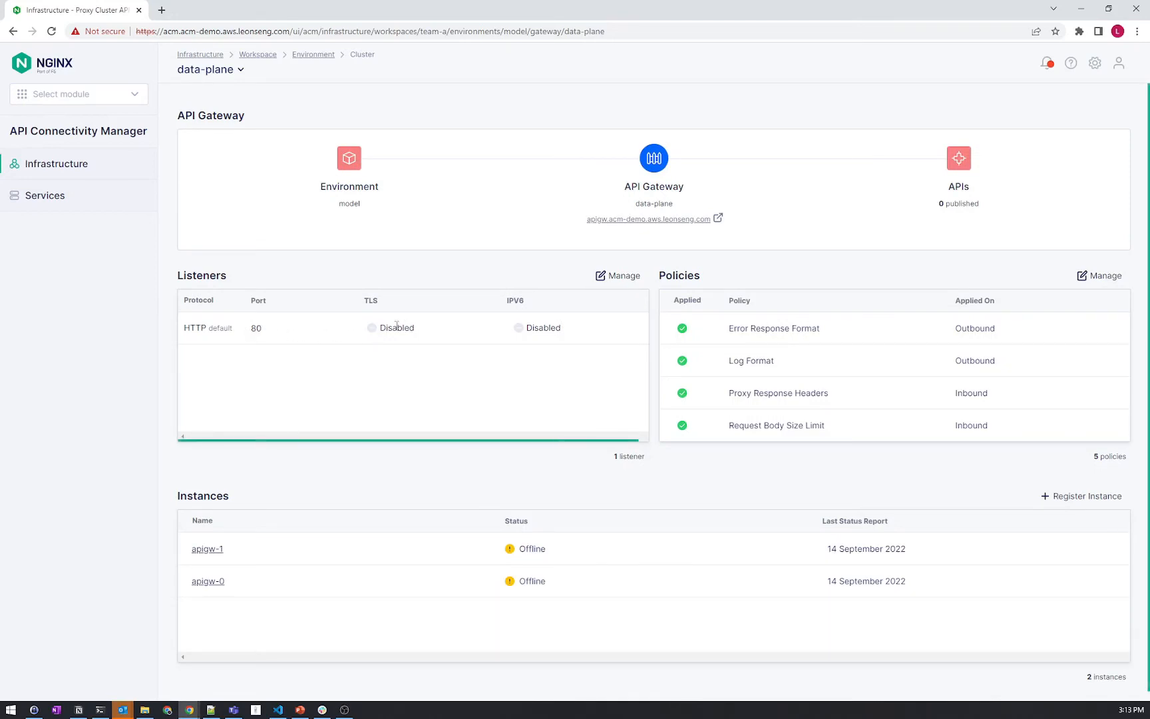
Review the data-plane global policies, including OpenID Connect Relying Party, TLS Backend and TLS Inbound, and exit without saving.
left_click(1100, 277)
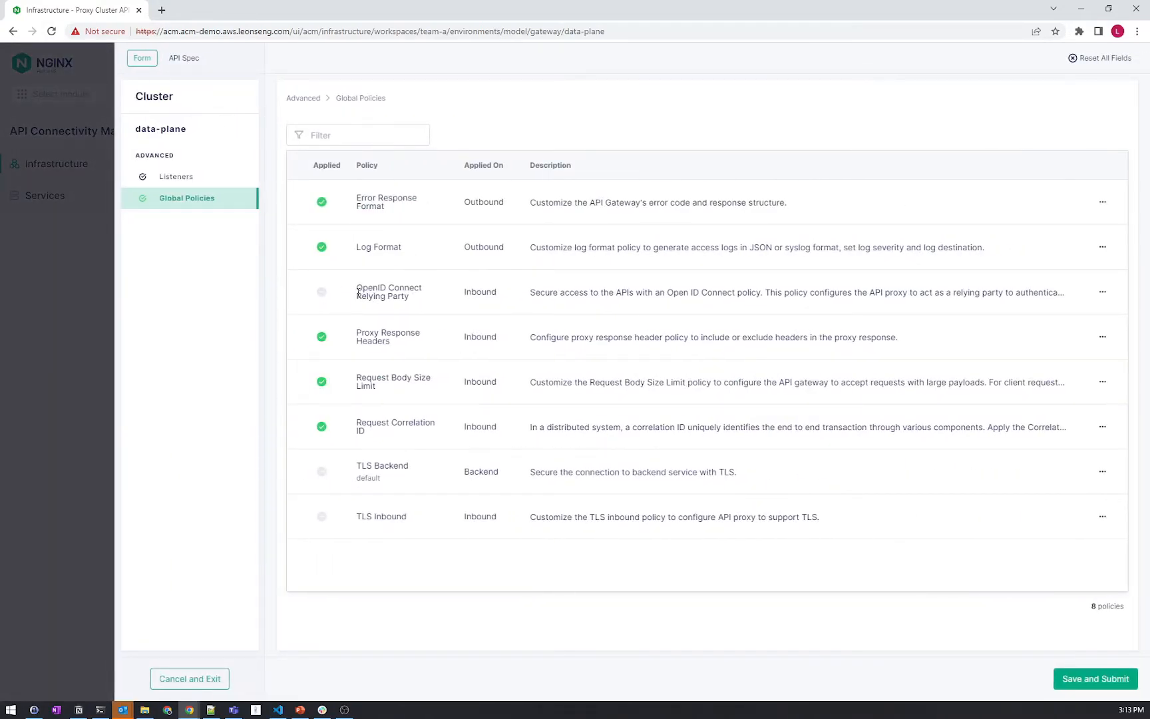
left_click_drag(358, 287, 422, 298)
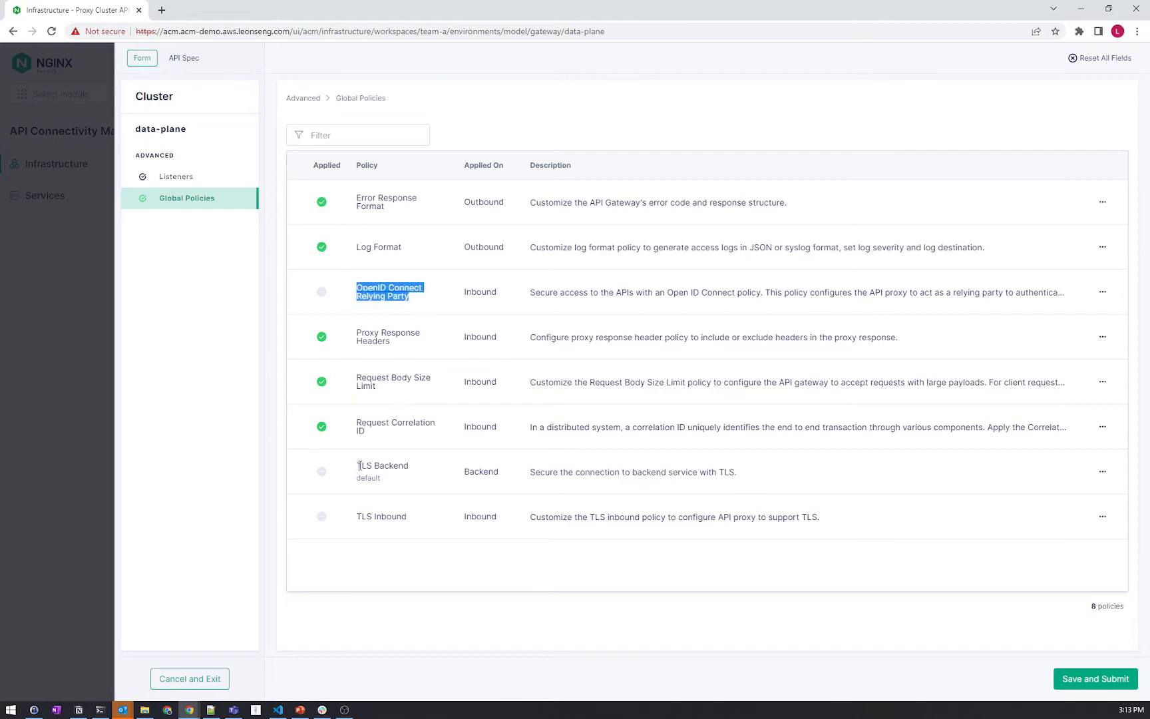
left_click_drag(359, 465, 422, 471)
left_click_drag(359, 516, 419, 516)
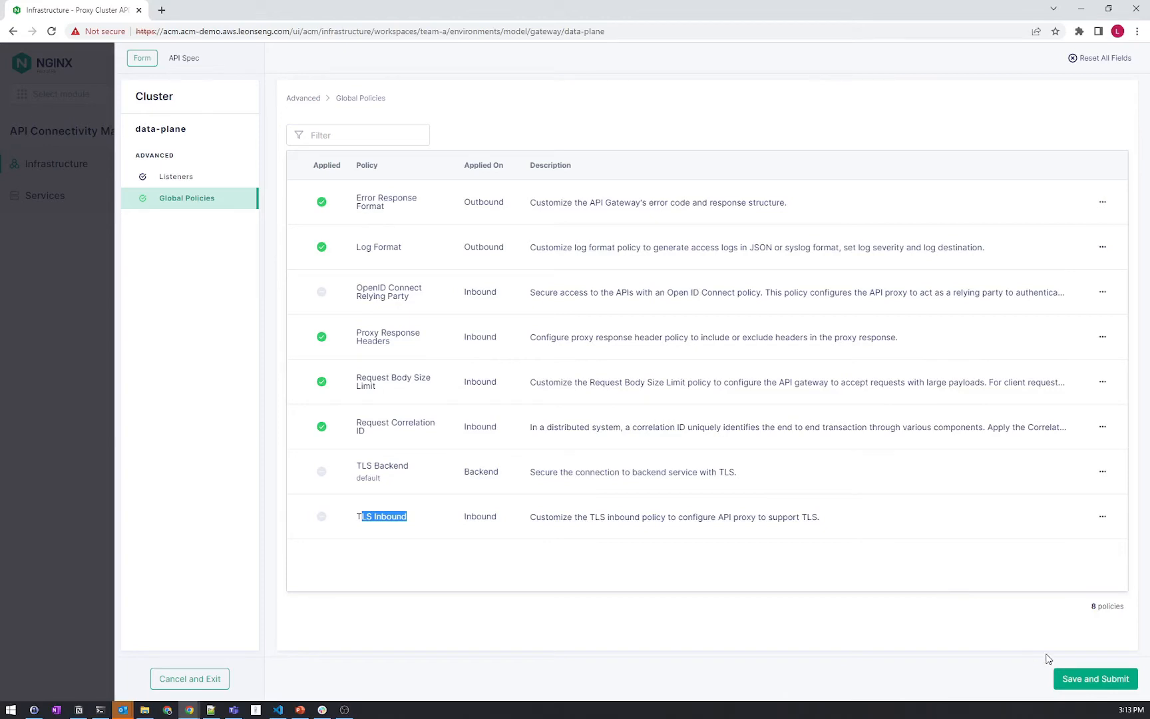
left_click(198, 679)
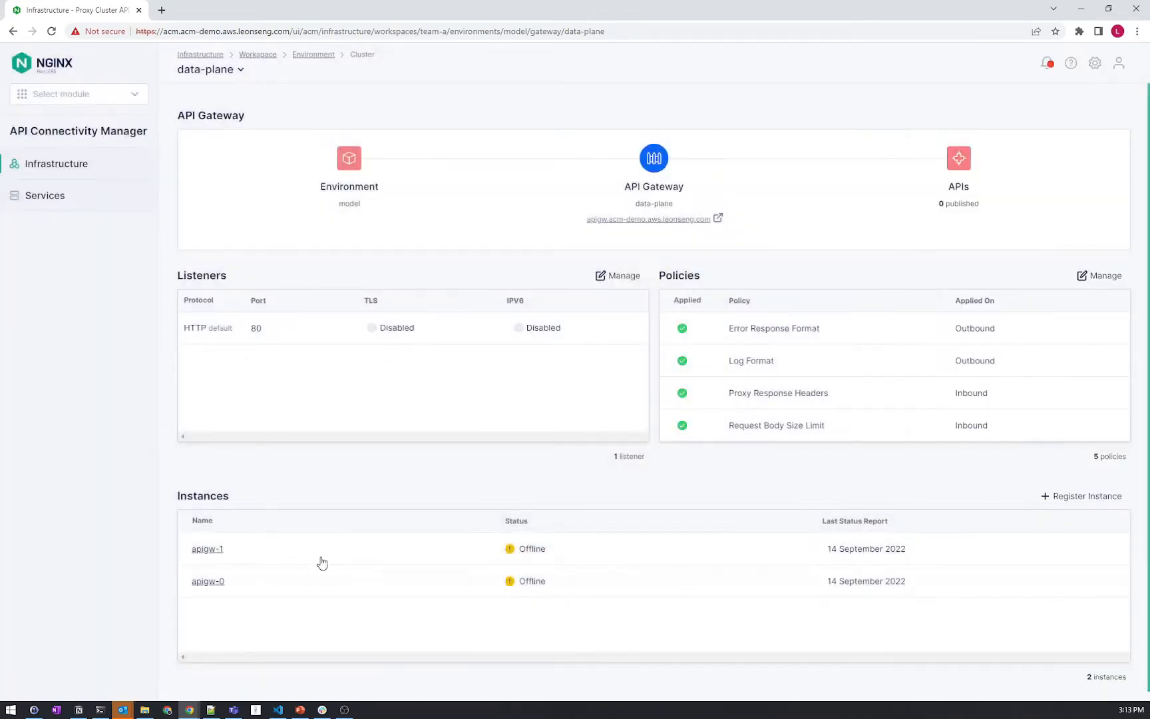
Recheck the data-plane cluster's instance status from the model environment, and return to examine the Developer Portal Internal Clusters.
left_click(299, 55)
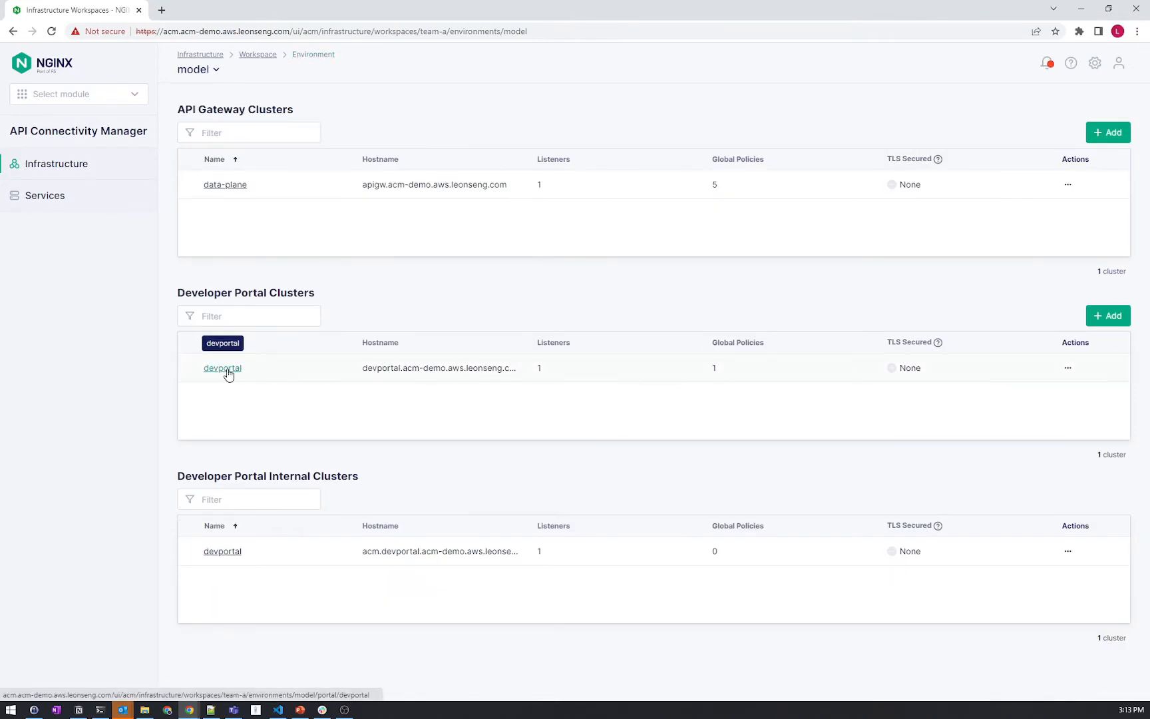
left_click(226, 185)
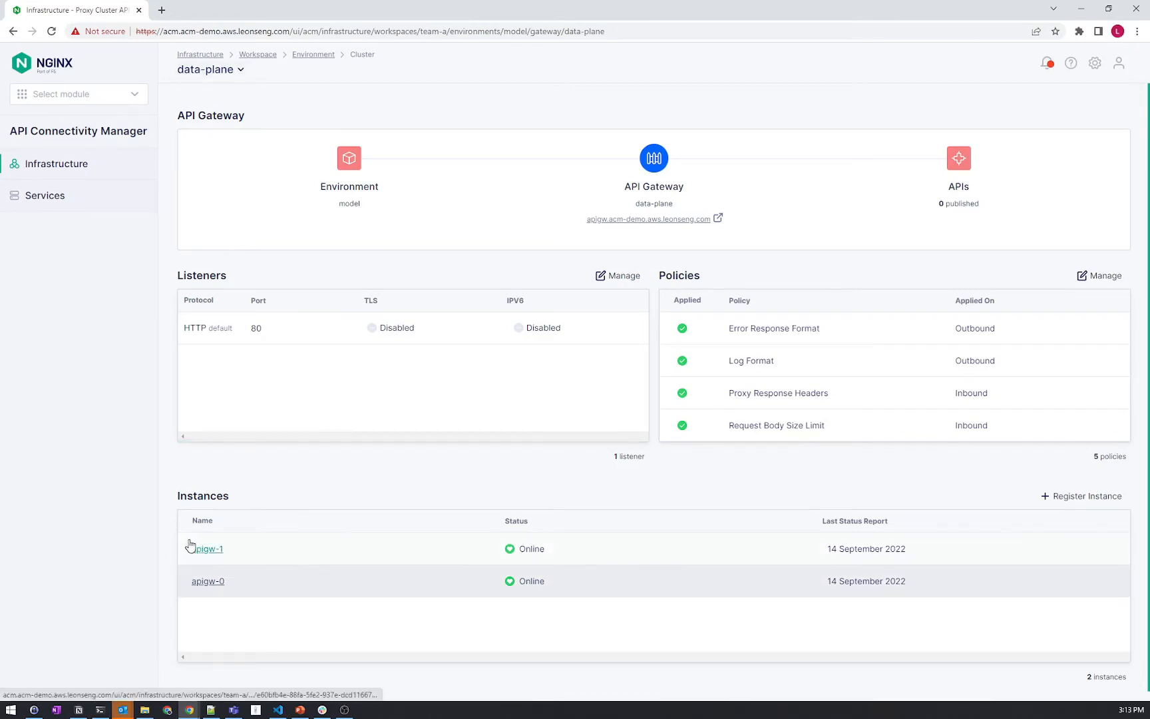
left_click(318, 57)
left_click_drag(178, 476, 350, 473)
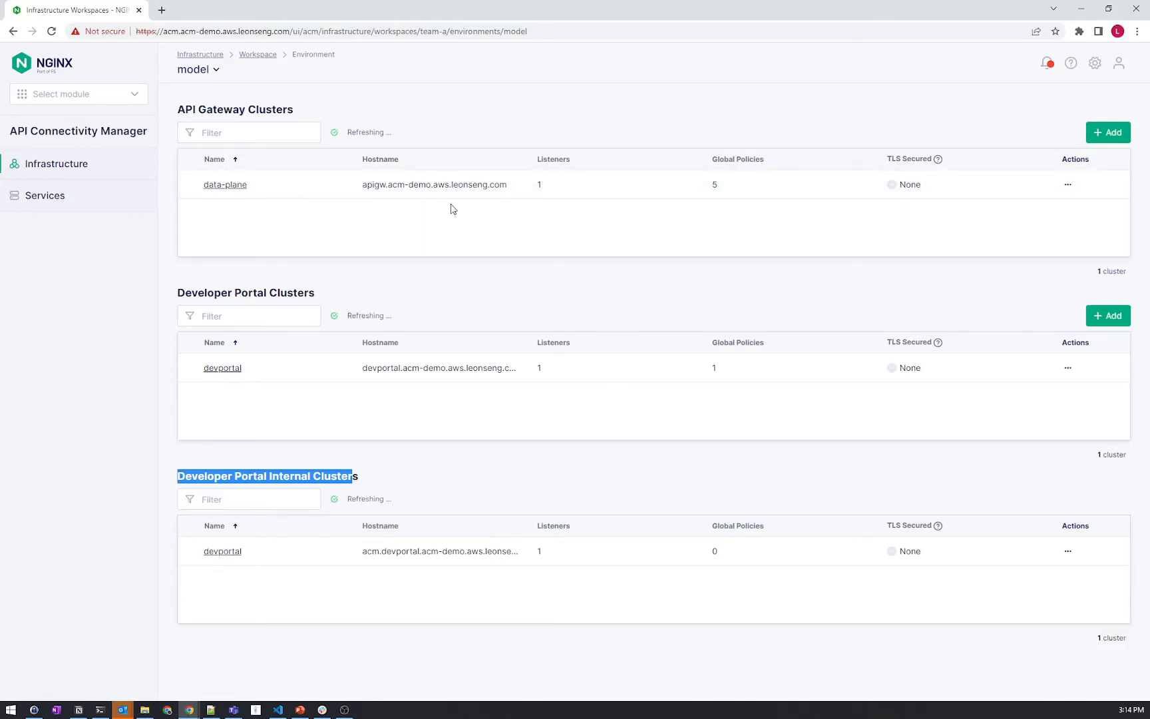
Create a Services workspace named api-team-a, then open it and show its API Docs.
left_click(61, 204)
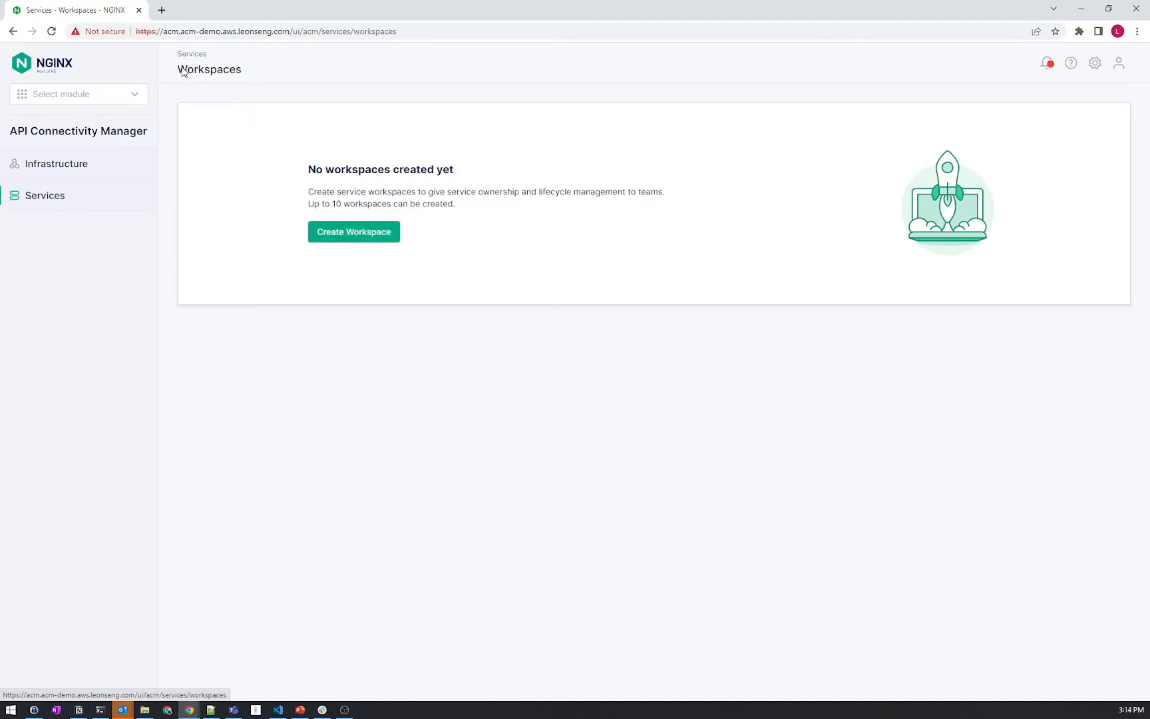
left_click(376, 240)
left_click(944, 131)
type("api-tem")
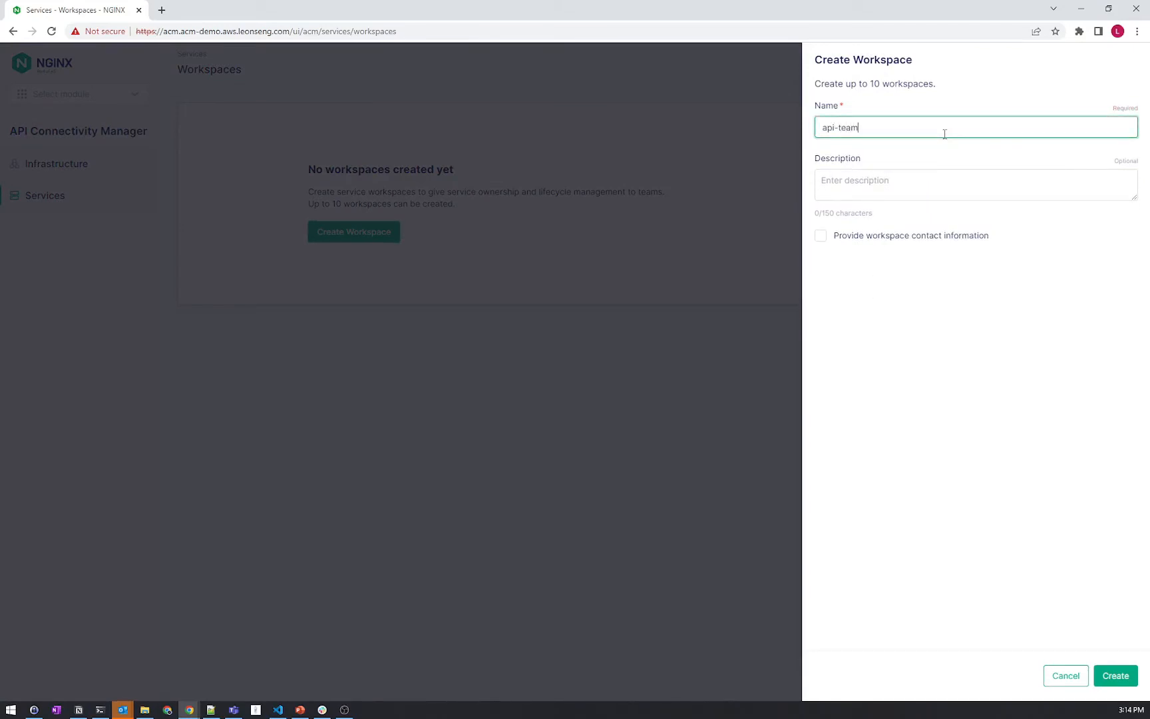
left_click(1108, 677)
left_click(484, 292)
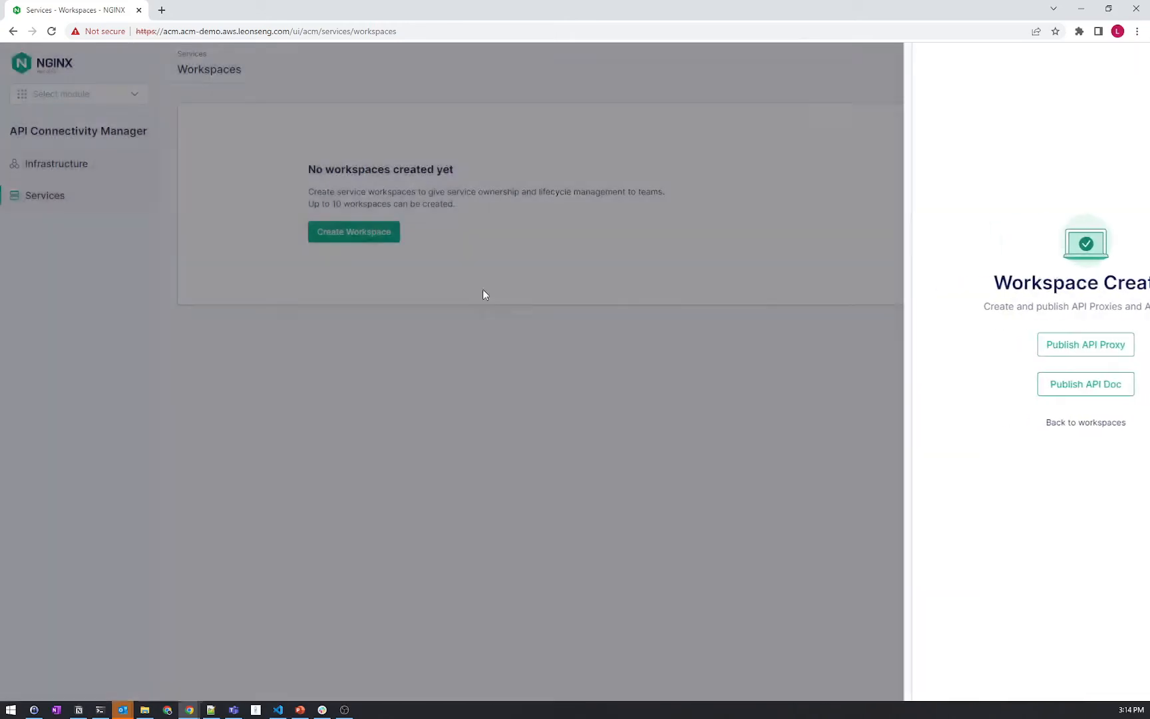
left_click(240, 172)
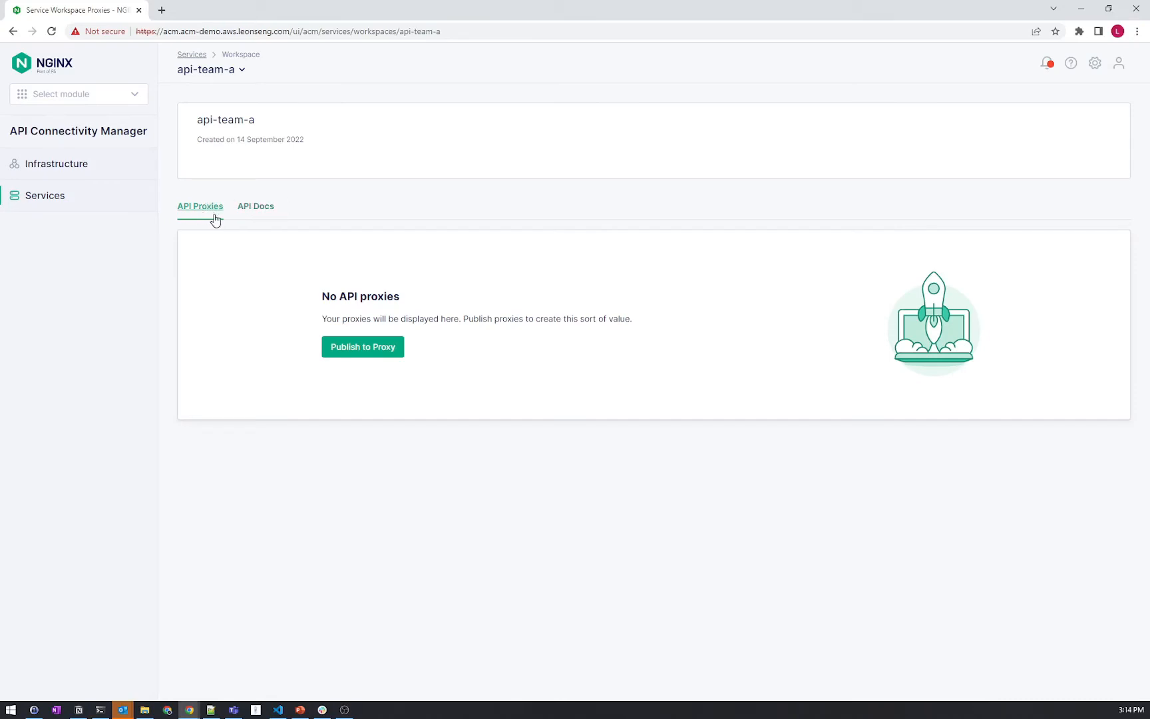
left_click(254, 214)
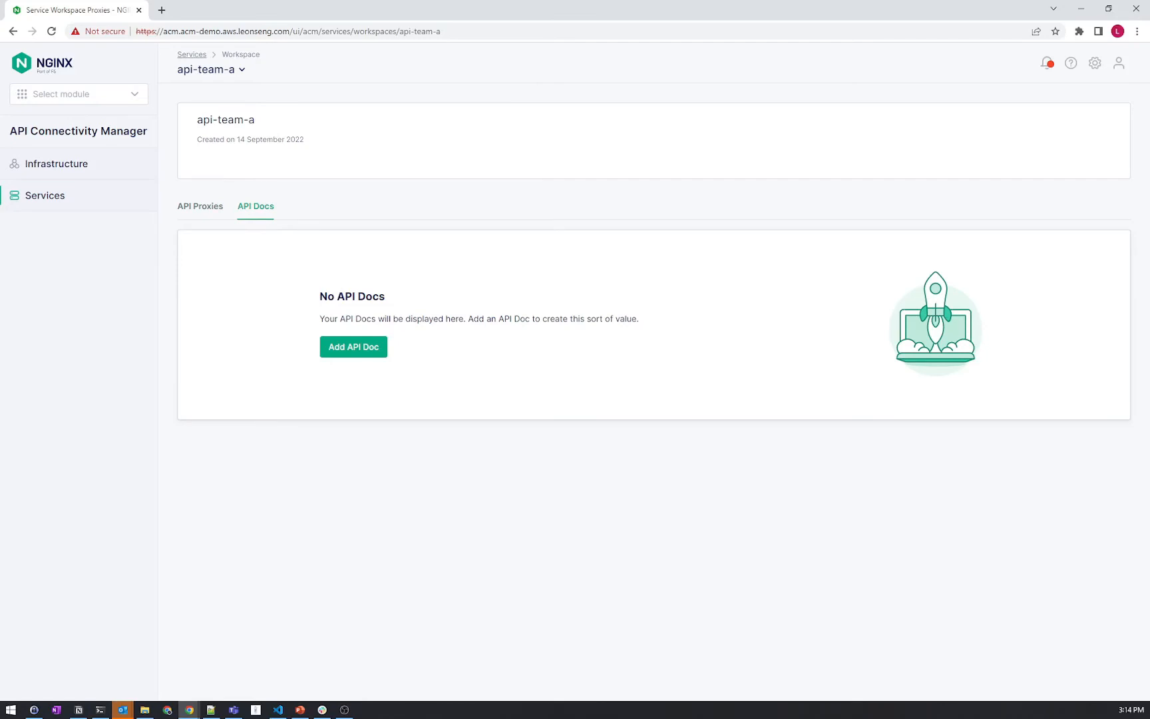
Switch to Notepad++ and examine the version, server URL and /get path definition in httpbin-v1.yaml.
key("alt+Tab")
left_click(682, 148)
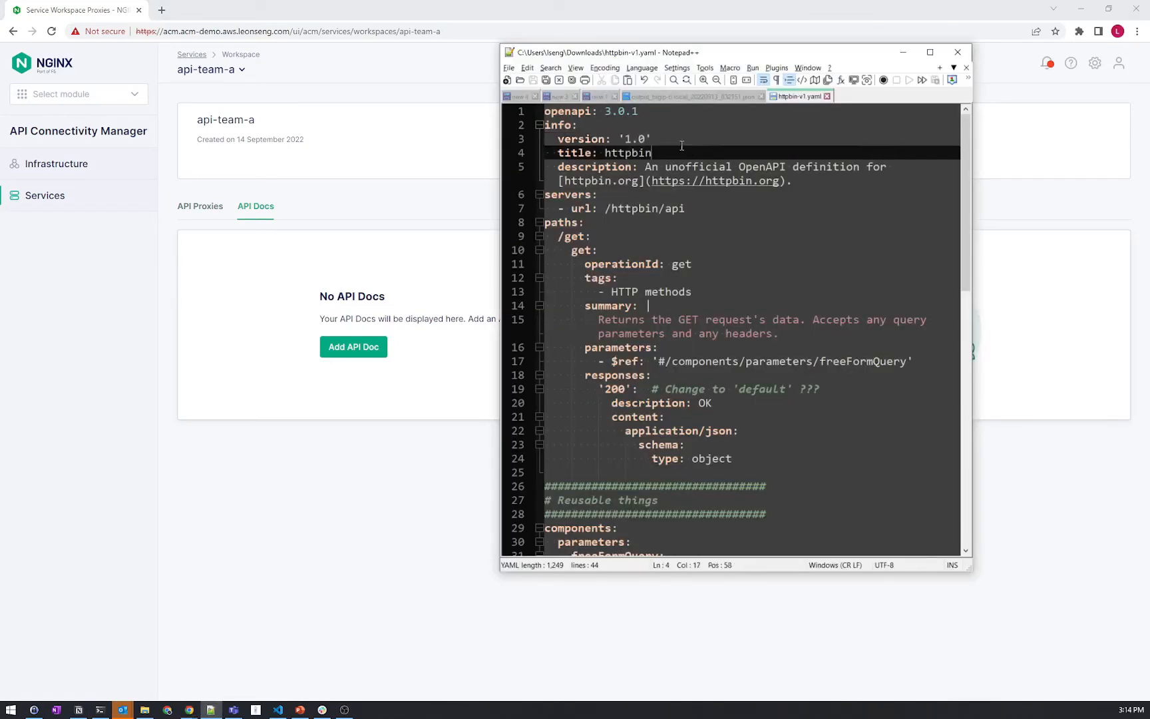
left_click_drag(547, 111, 629, 139)
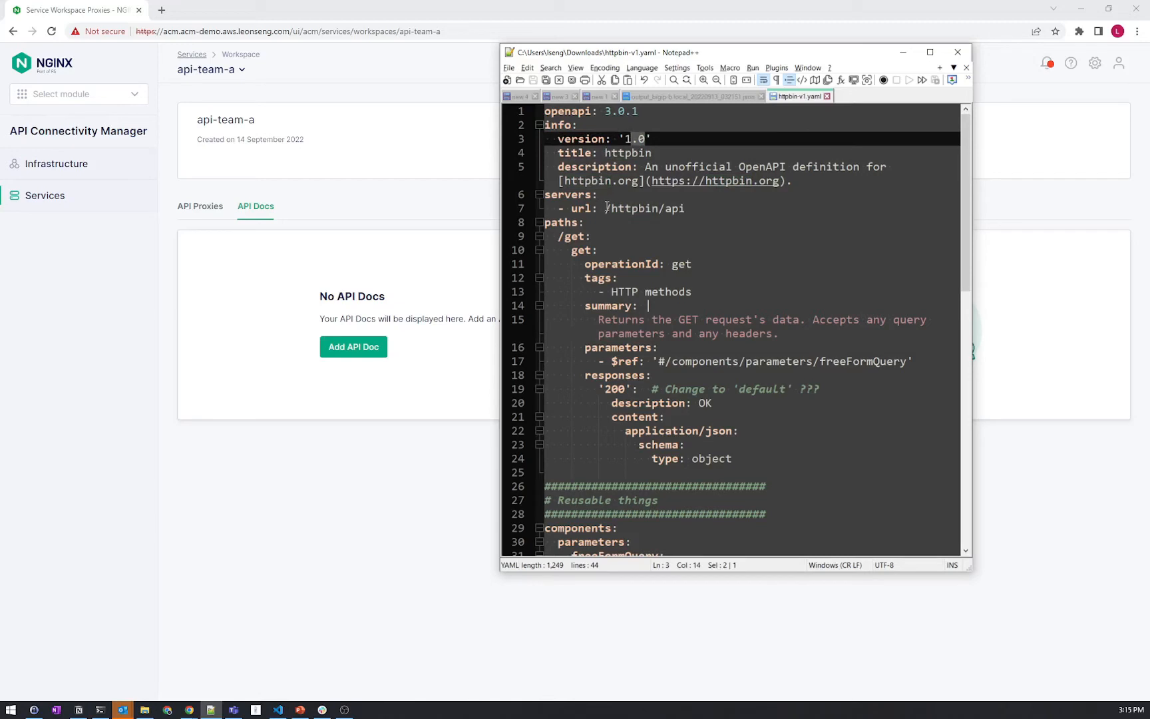
left_click_drag(607, 207, 699, 208)
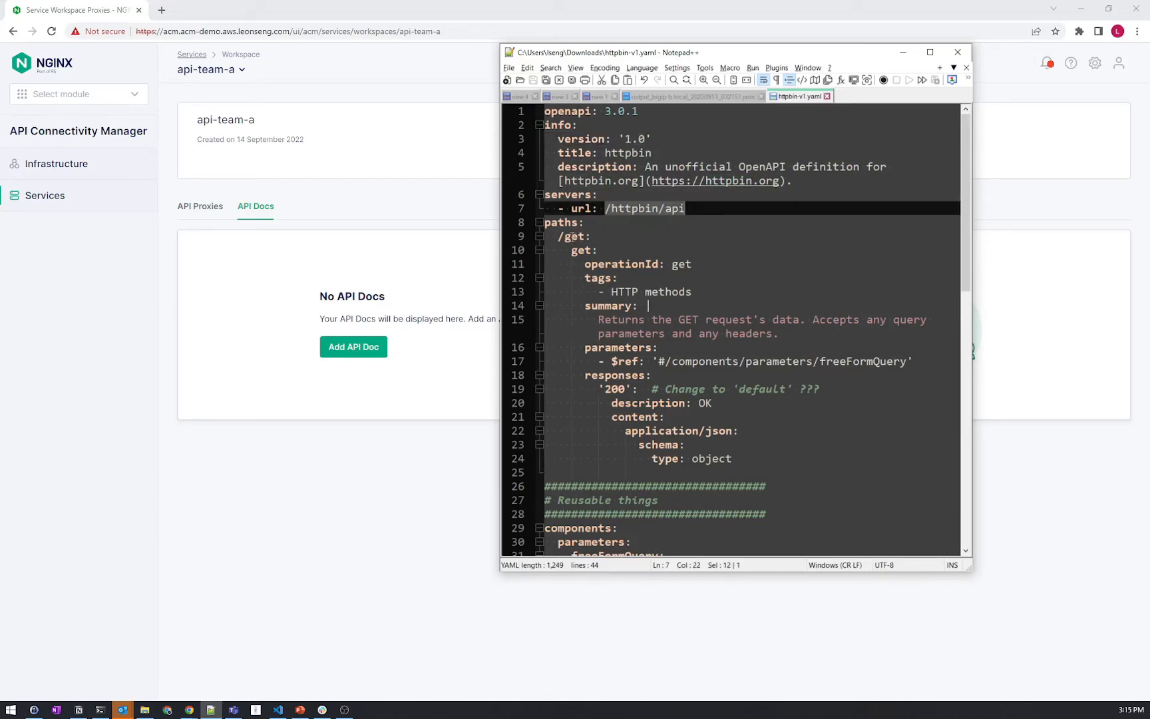
left_click_drag(559, 235, 765, 454)
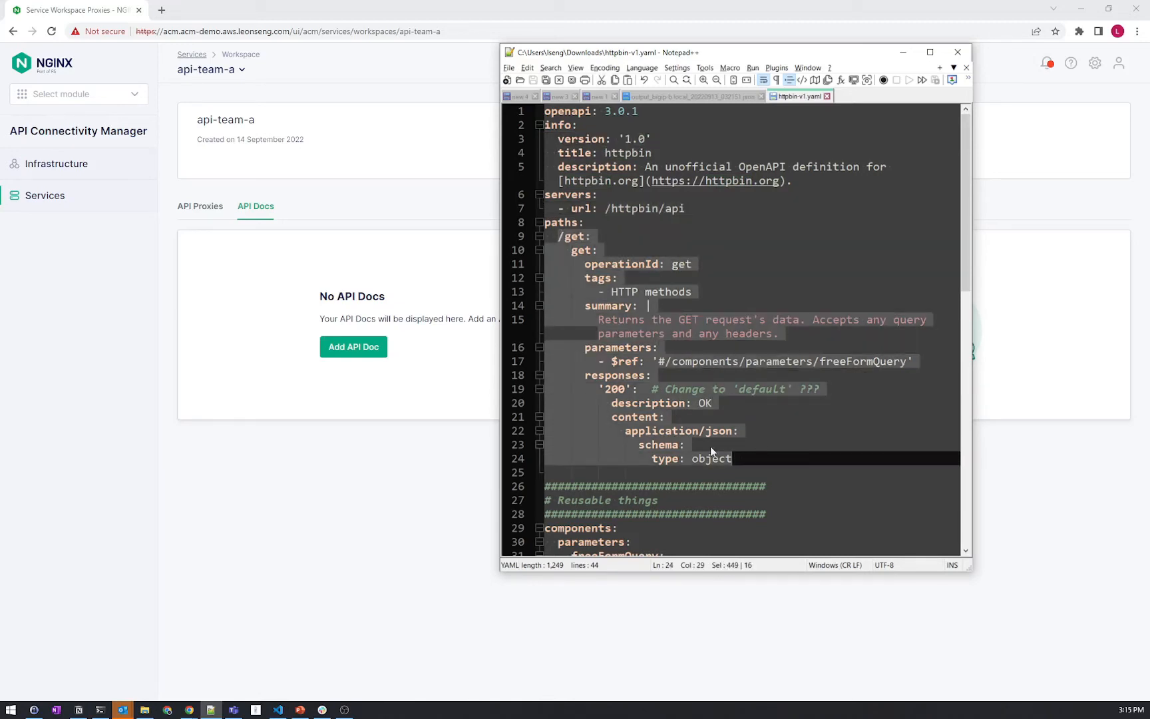
Return to the browser and add httpbin-v1.yaml from Downloads as an API doc in the api-team-a workspace.
left_click(355, 347)
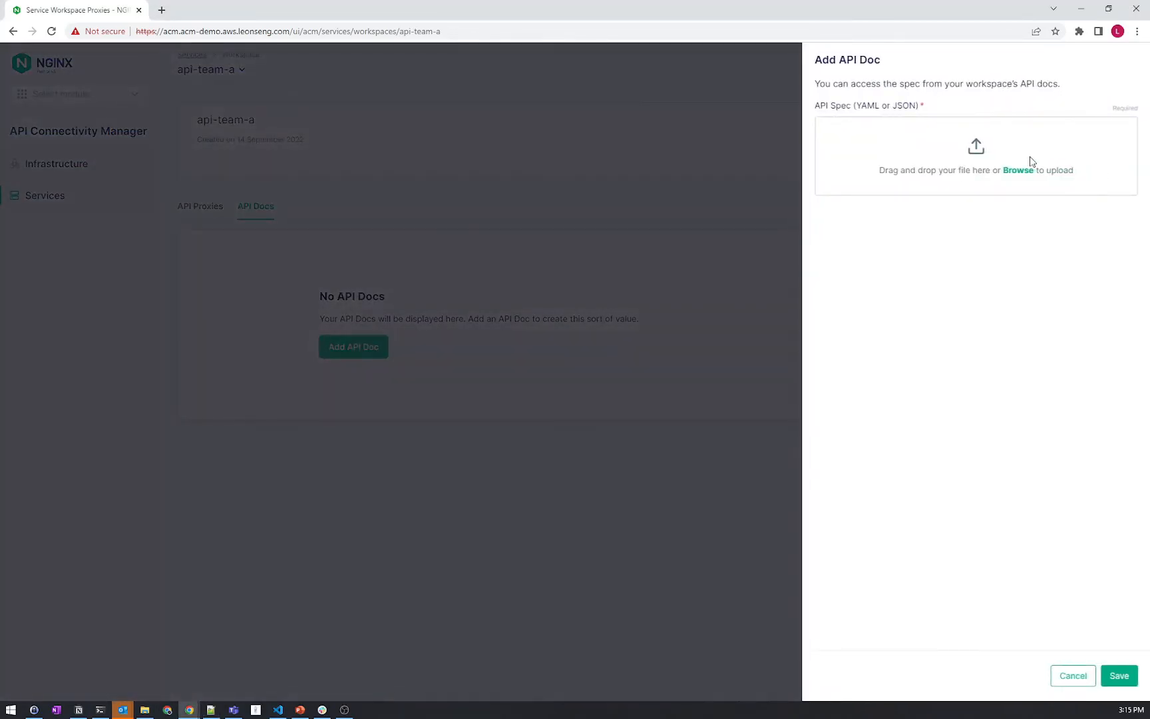
left_click(1021, 172)
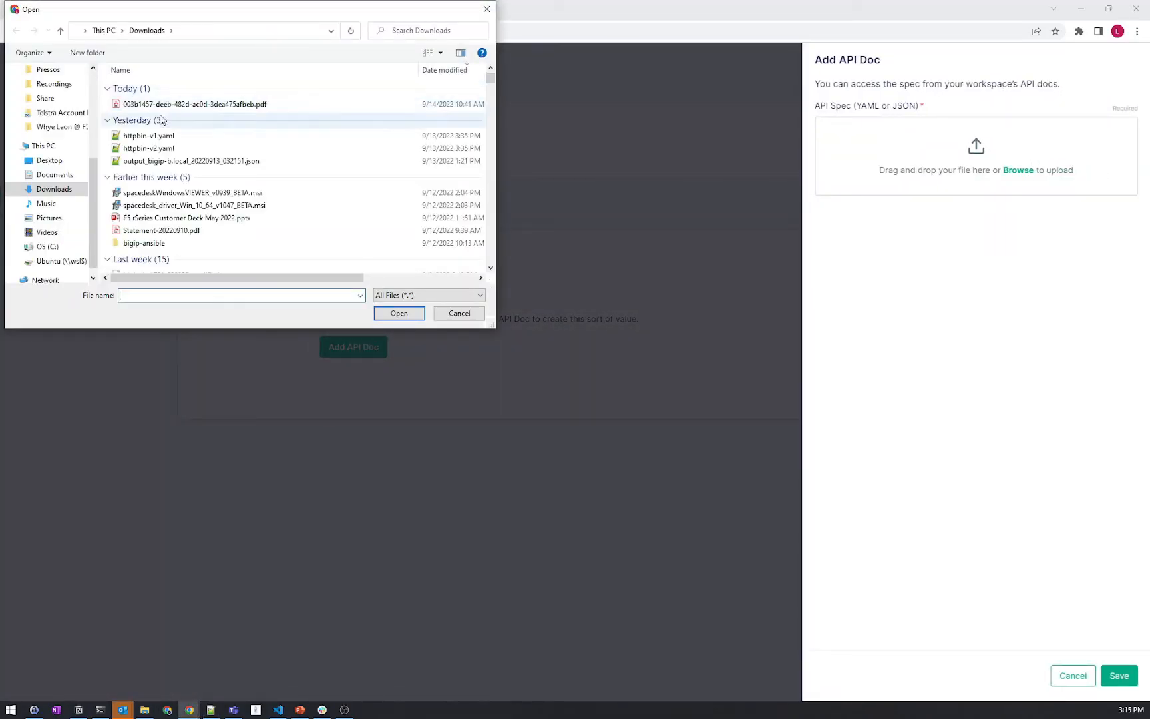
double_click(167, 136)
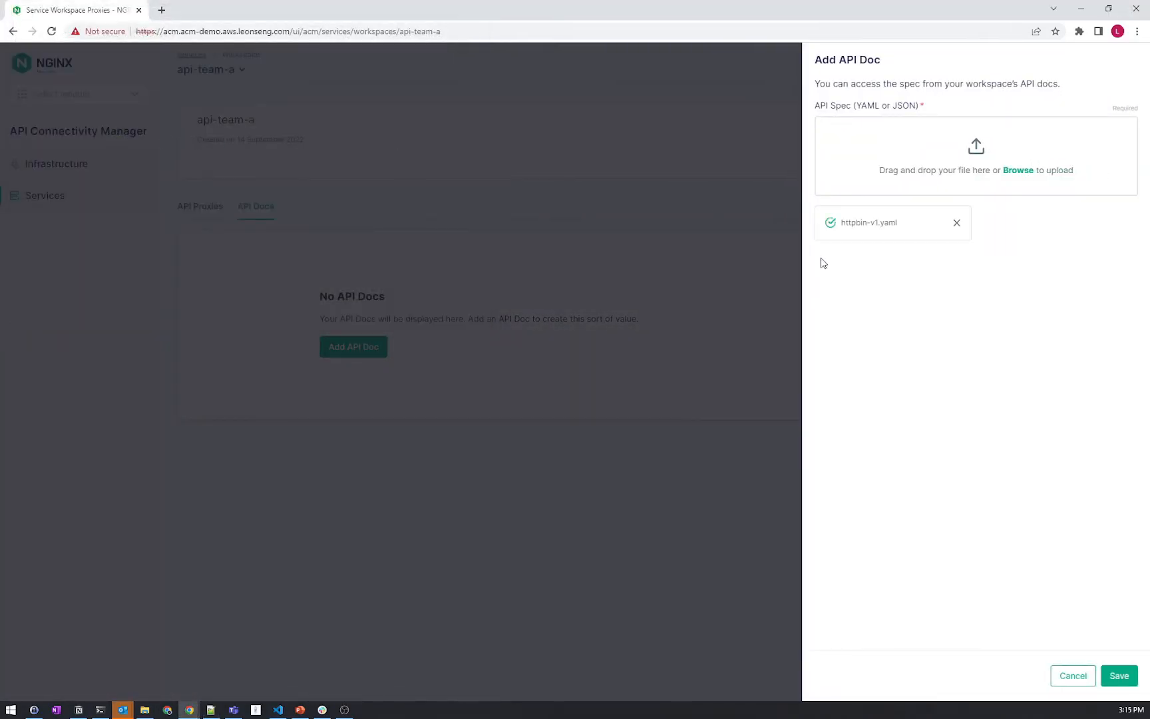
left_click(1111, 675)
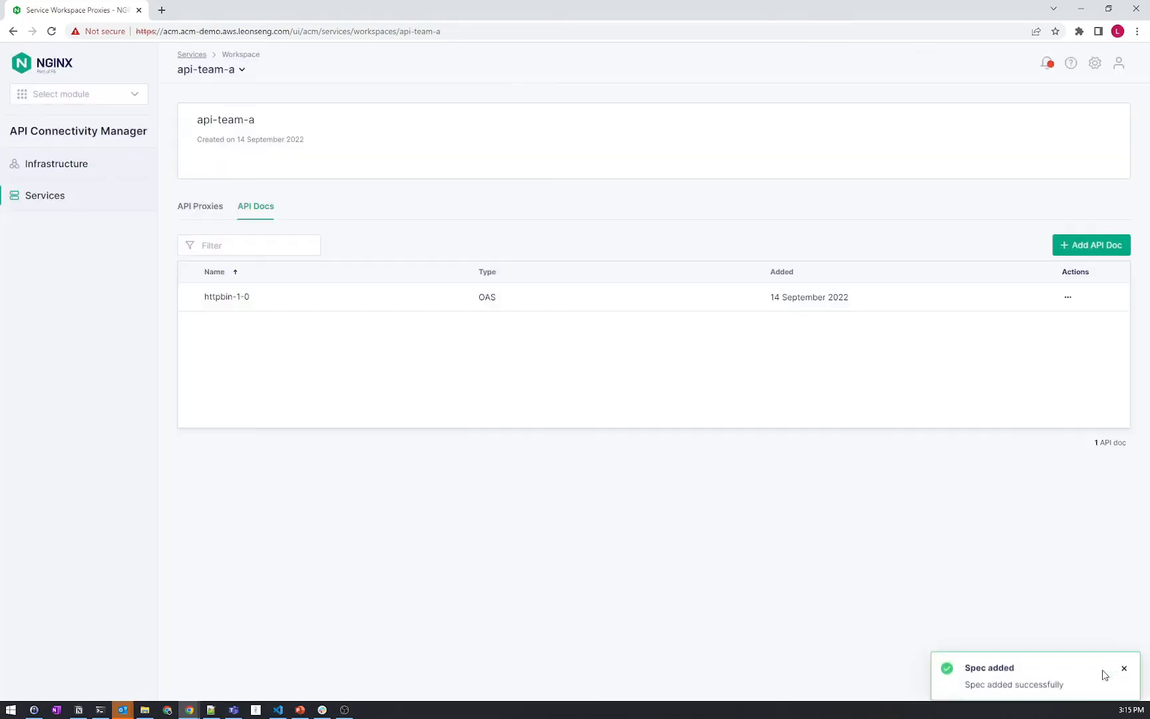
Start publishing an API proxy with backend service name httpbin-svc and service target hostname httpbin.org.
left_click(200, 212)
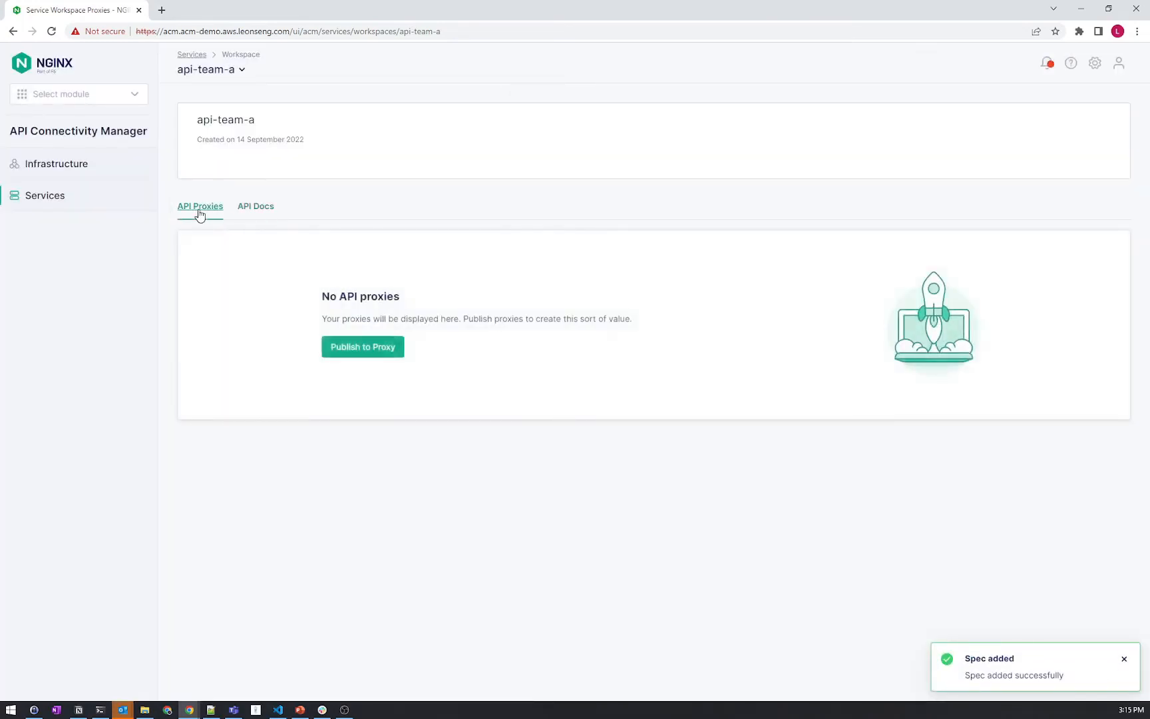
left_click(382, 349)
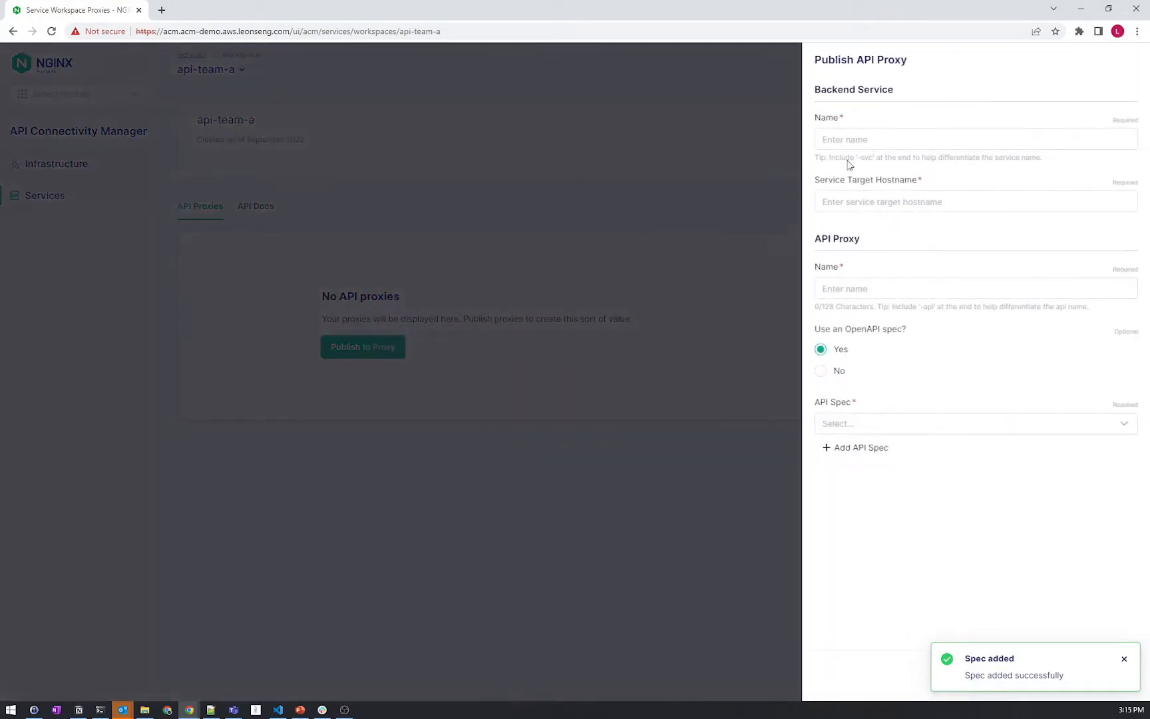
left_click(867, 139)
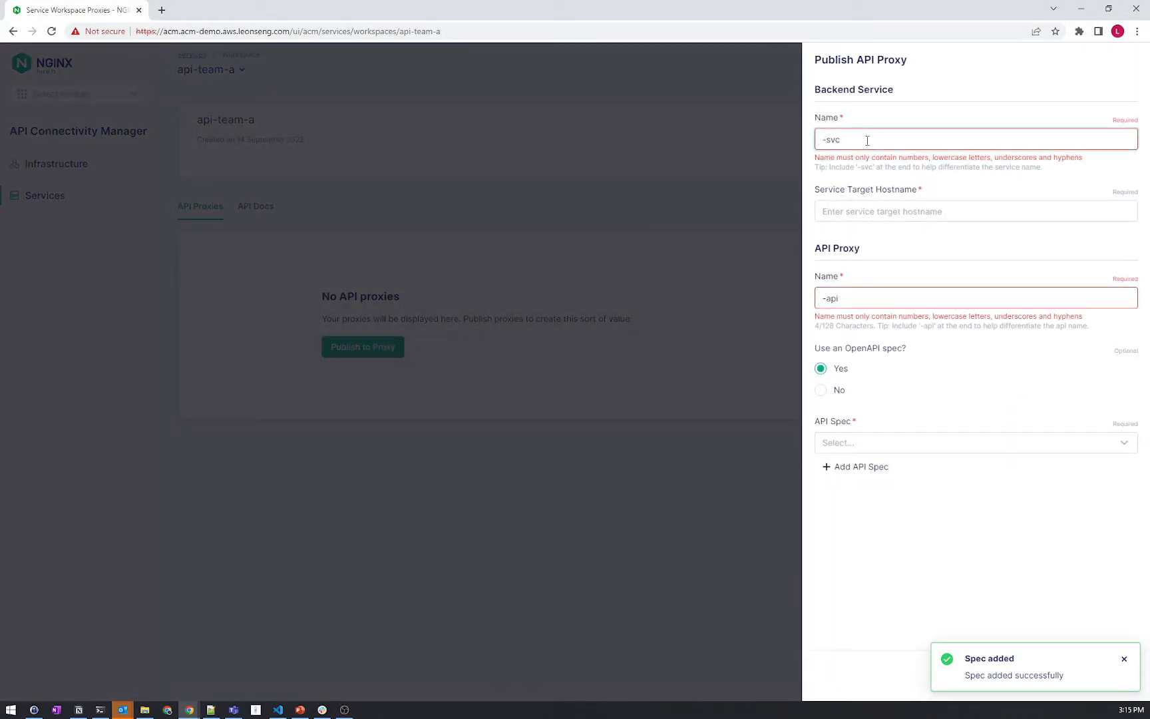
type("httpbin")
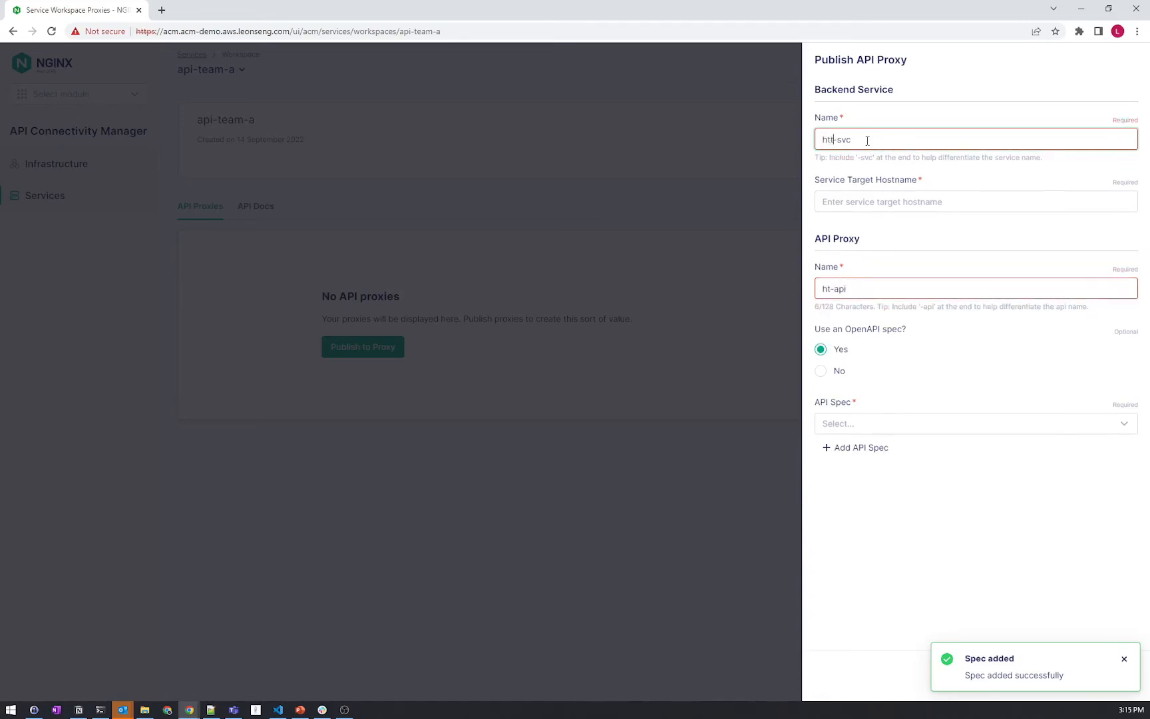
key("Tab")
type("htt")
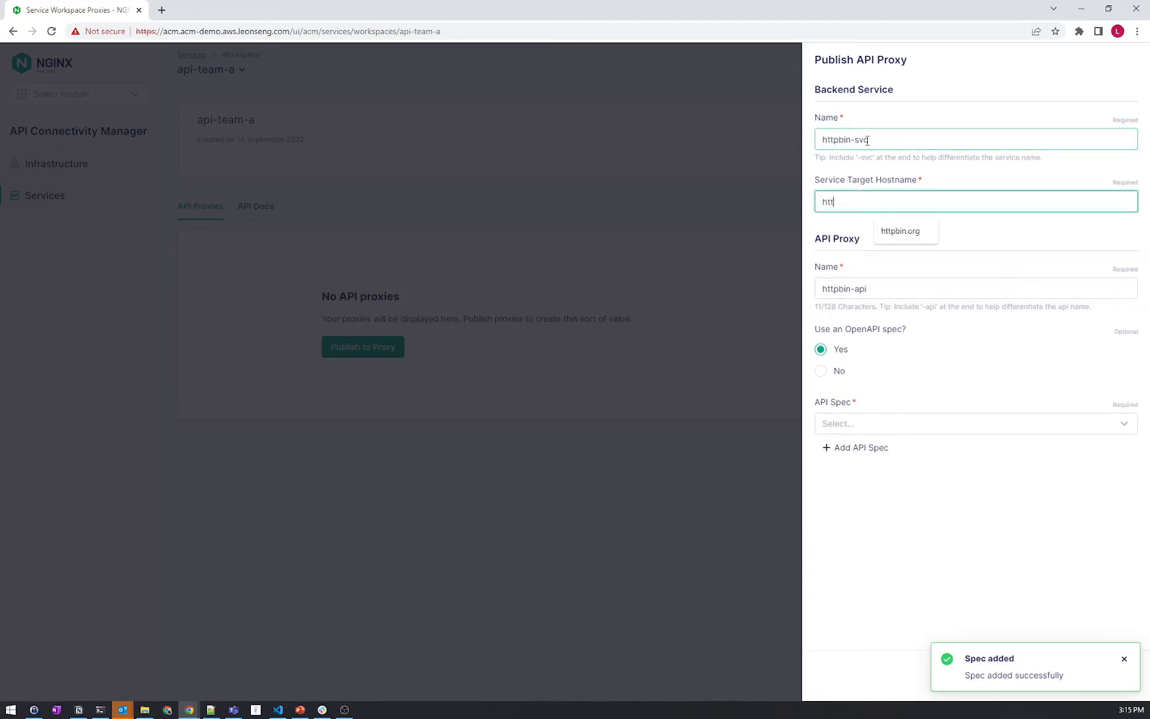
type("pbin.org")
Open the target hostname httpbin.org in a new browser tab, examine its HTTP Methods including /get, and return to the proxy form.
double_click(855, 203)
key("ctrl+c")
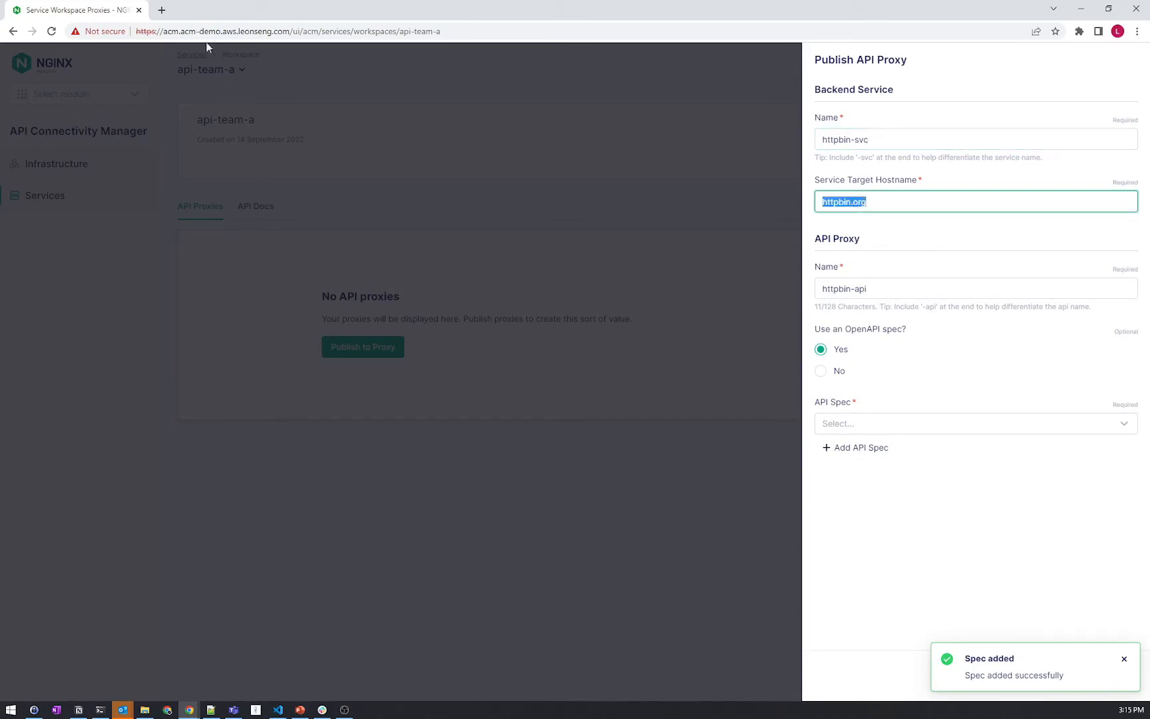
left_click(160, 11)
key("ctrl+v")
key("Return")
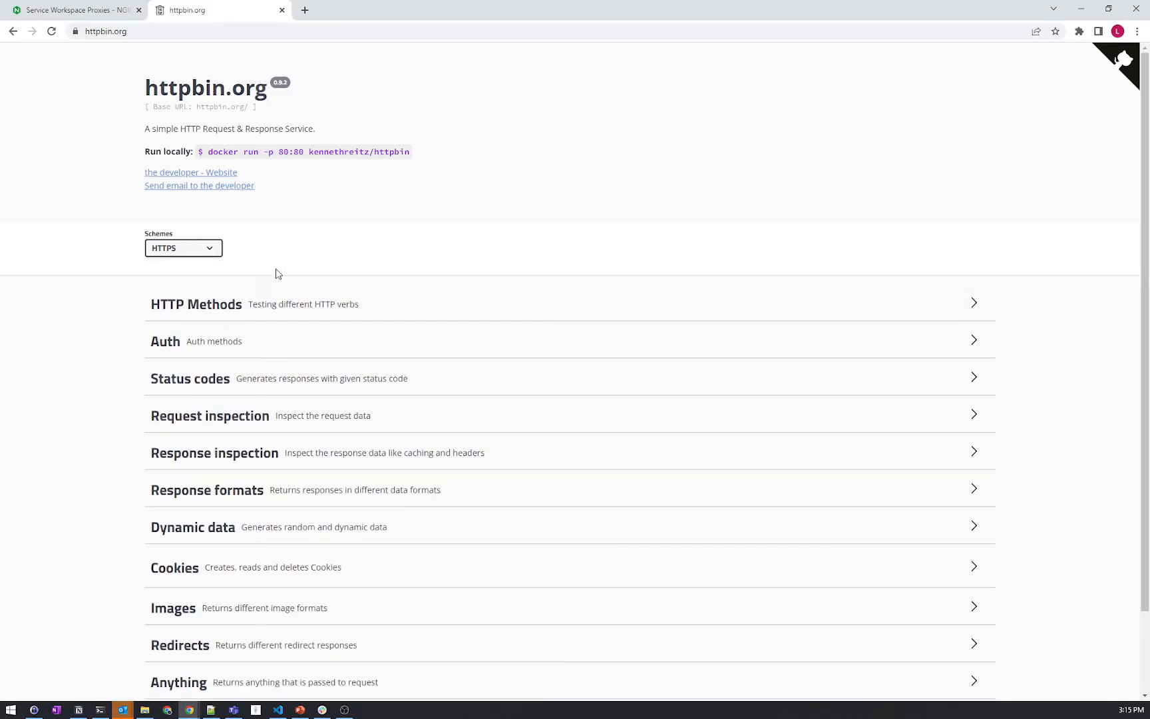
left_click(245, 318)
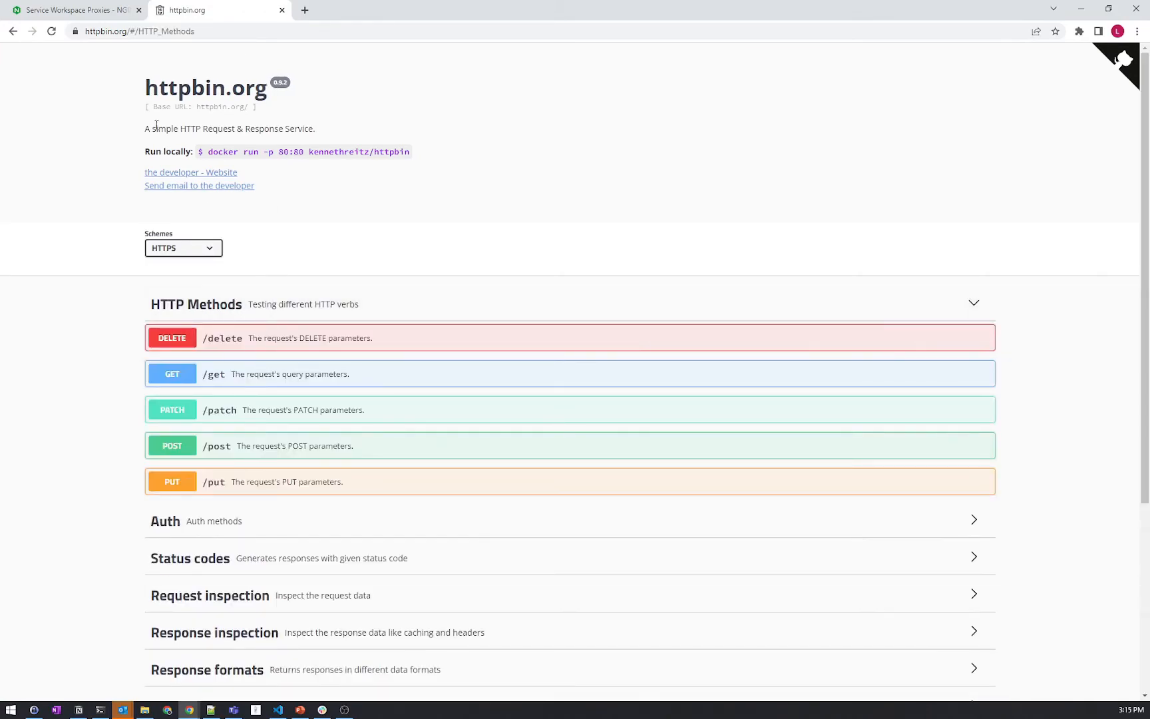
left_click(223, 372)
left_click(104, 12)
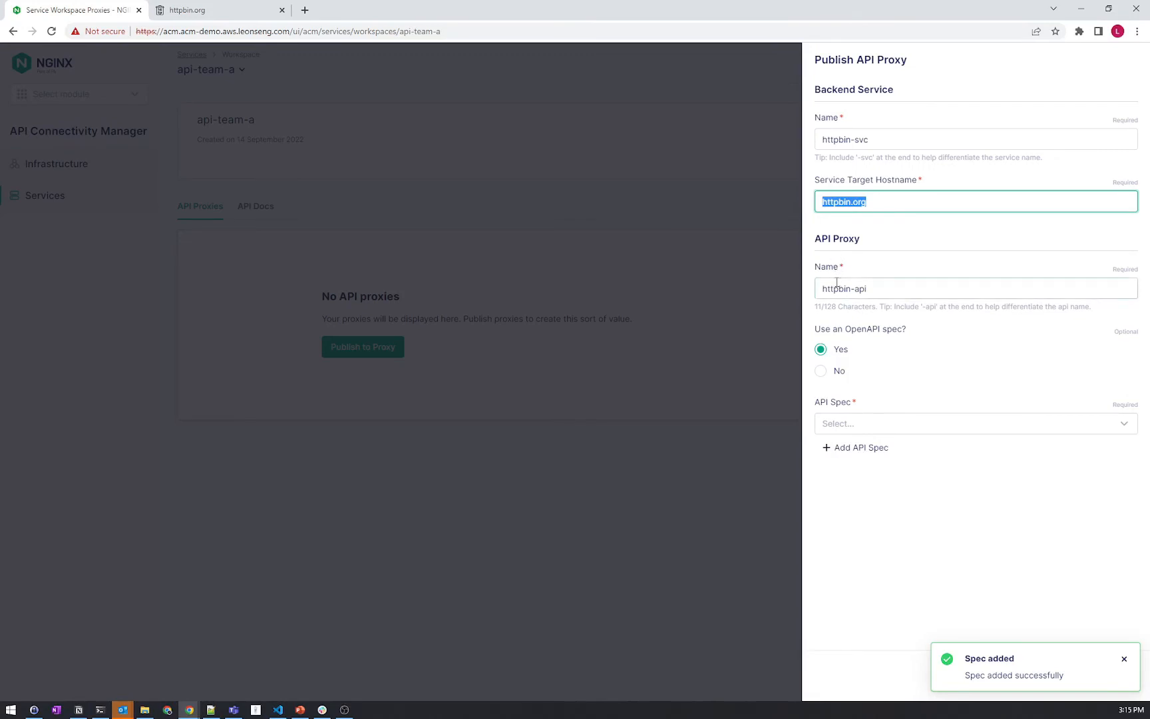
Select API spec httpbin-1-0 and the apigw.acm-demo gateway proxy hostname for the httpbin-api proxy.
key("Tab")
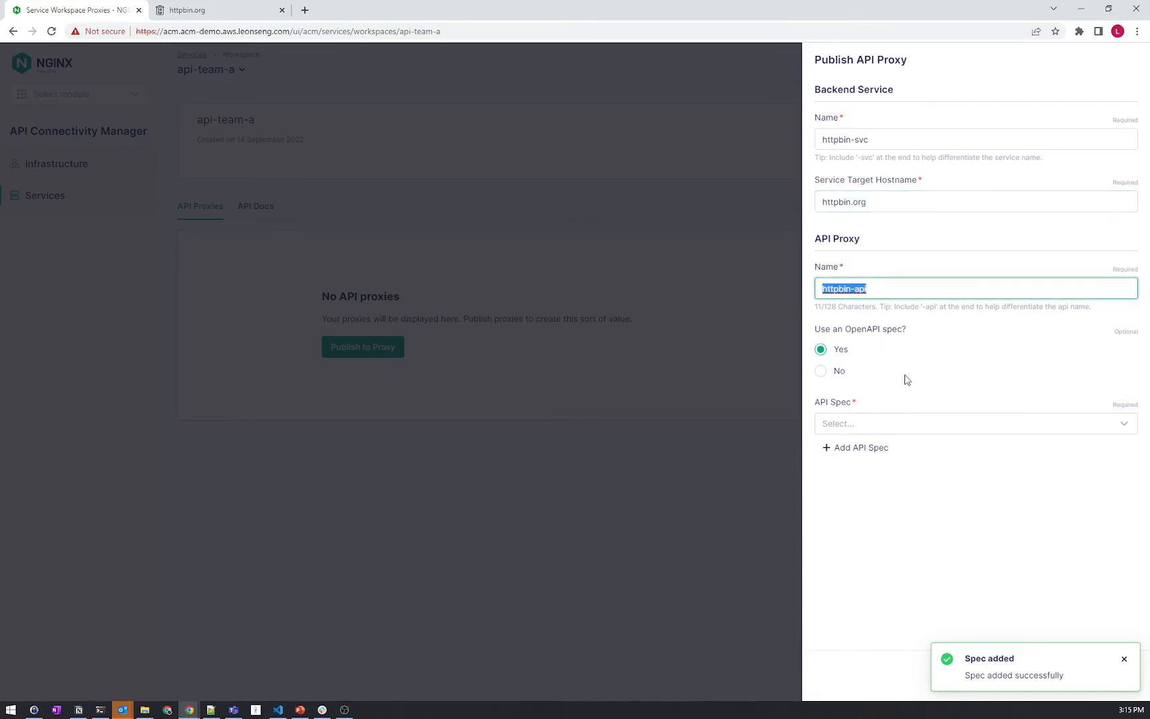
left_click(909, 426)
left_click(885, 480)
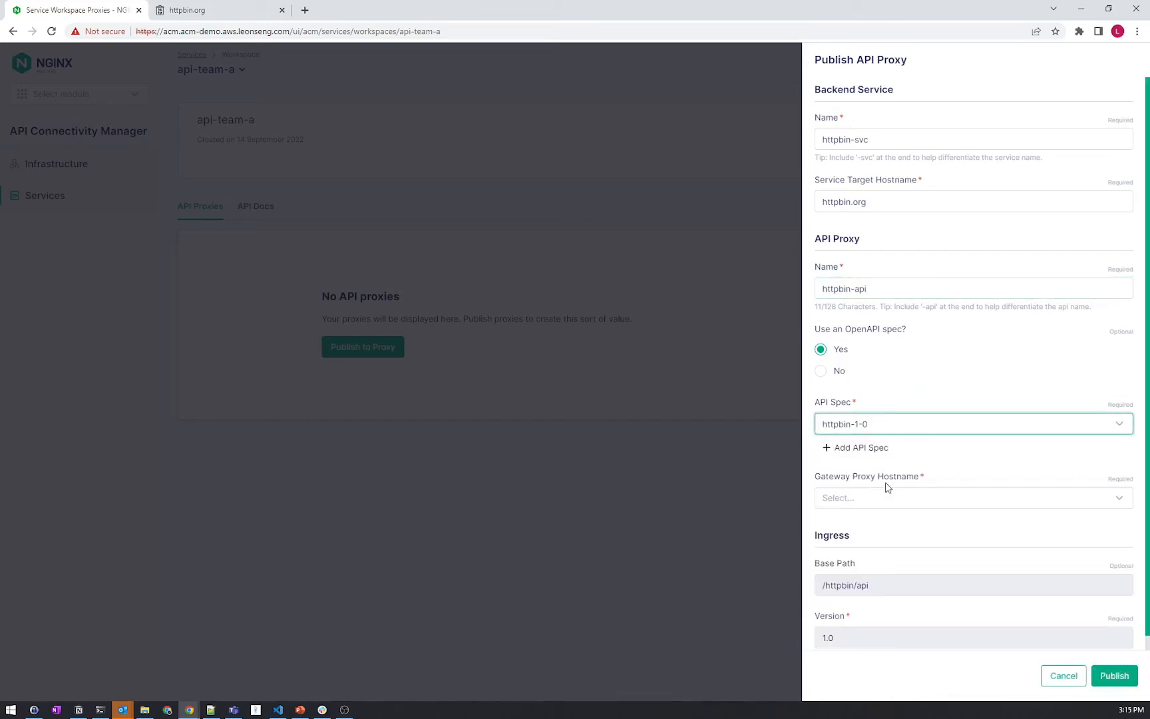
scroll(889, 482, "down", 1)
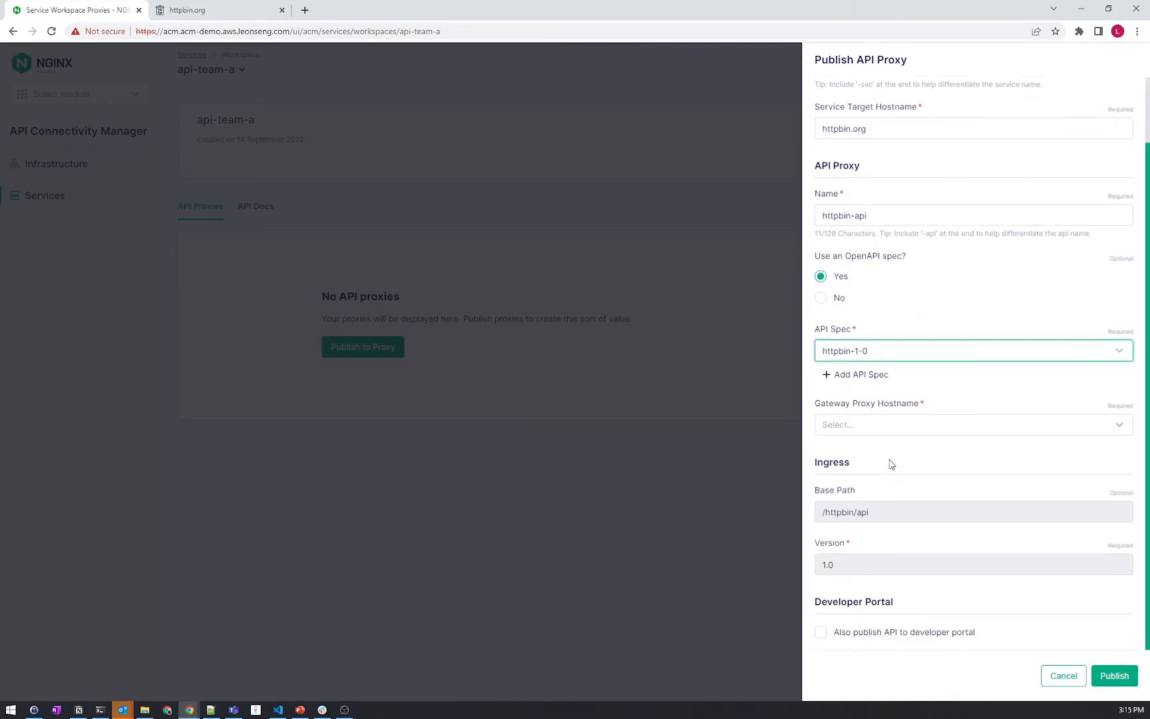
left_click(893, 427)
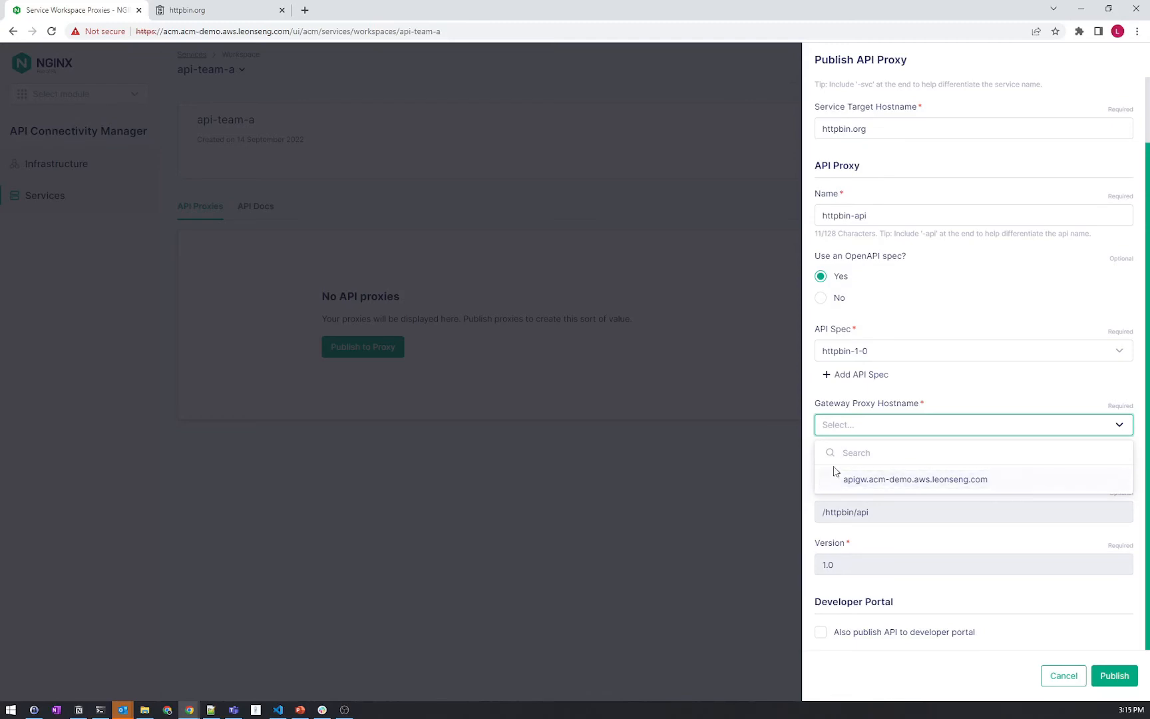
left_click(867, 481)
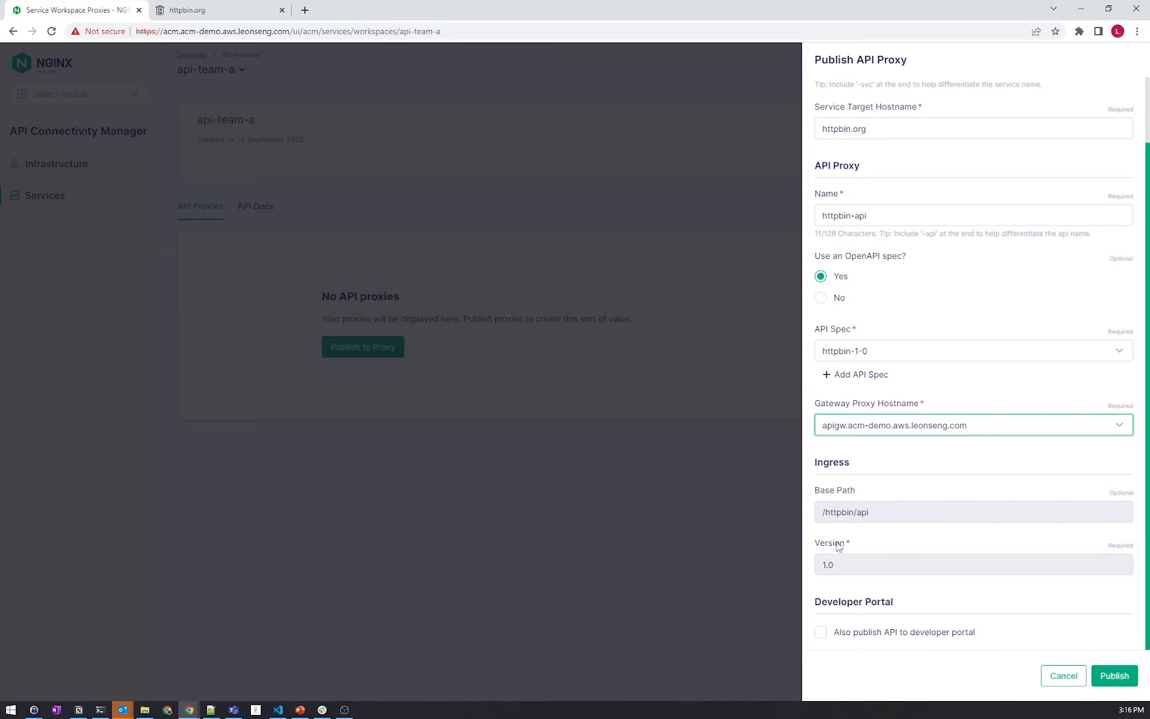
Recheck the server URL and version entries in httpbin-v1.yaml in Notepad++, and return to the Publish API Proxy form.
left_click(211, 709)
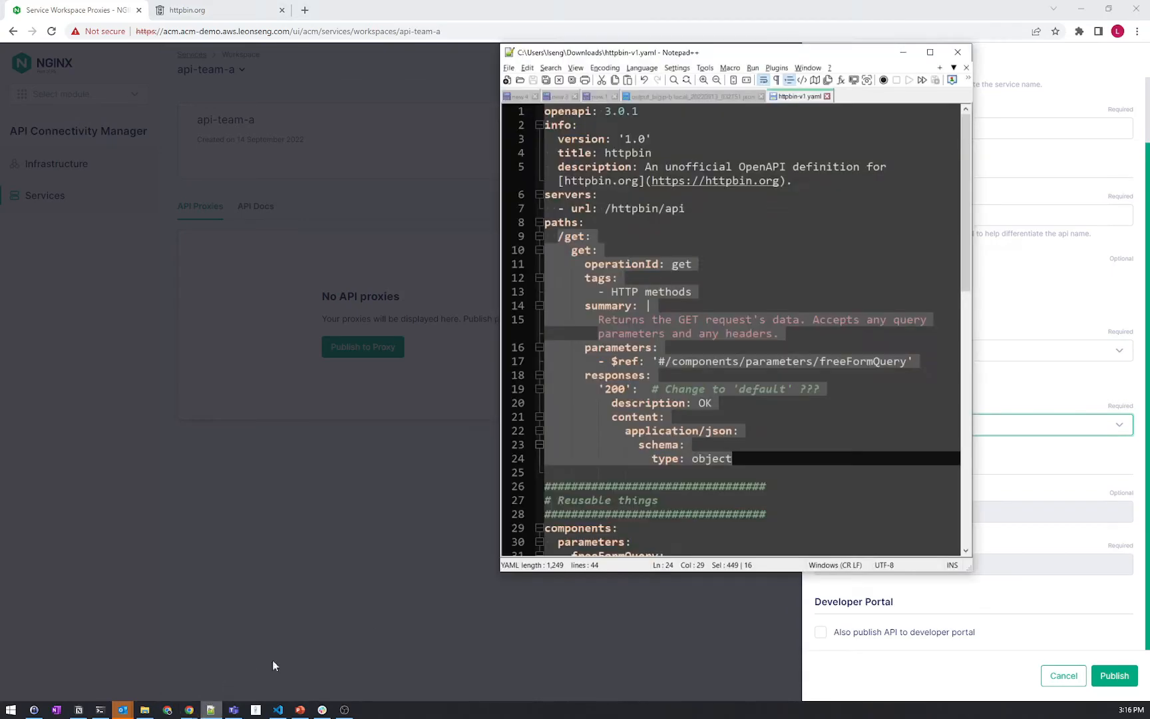
left_click(732, 236)
left_click_drag(688, 209, 561, 210)
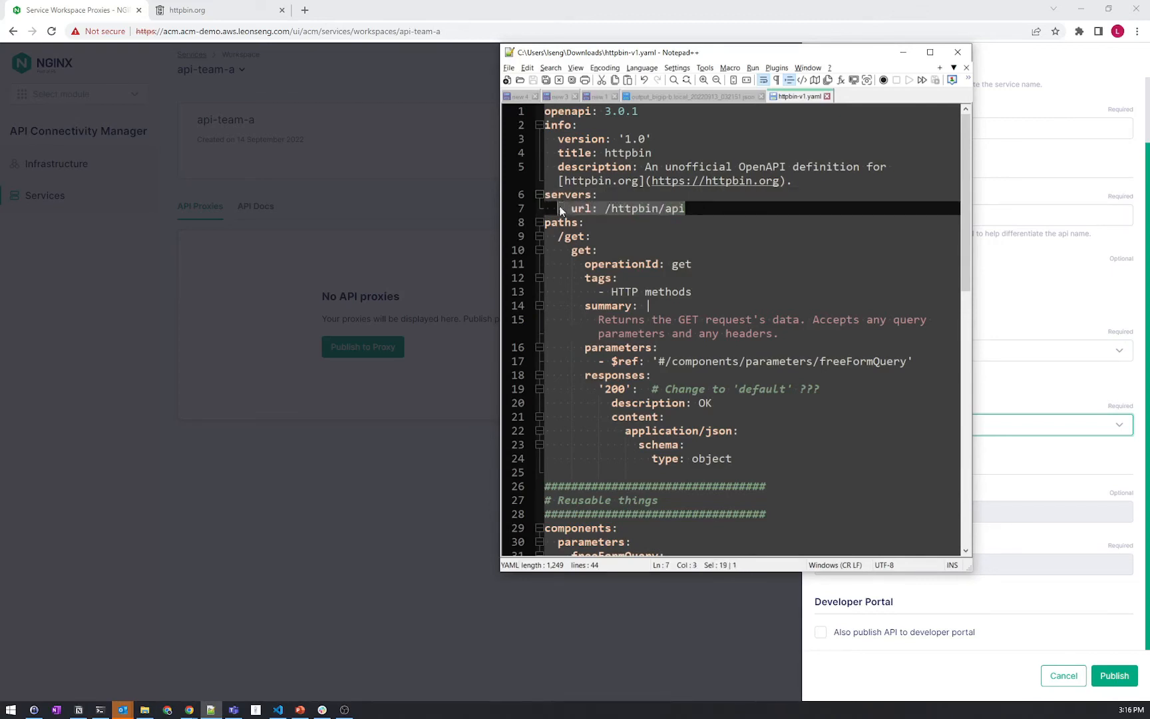
left_click_drag(652, 139, 557, 140)
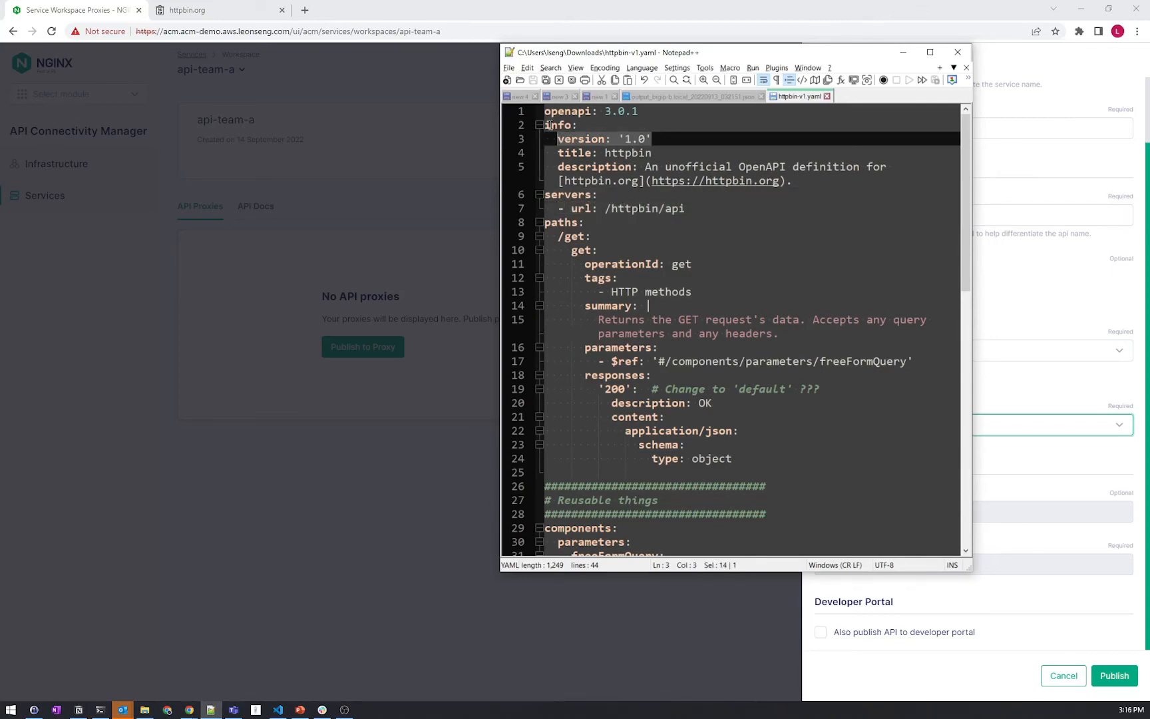
left_click(591, 137)
left_click(1089, 305)
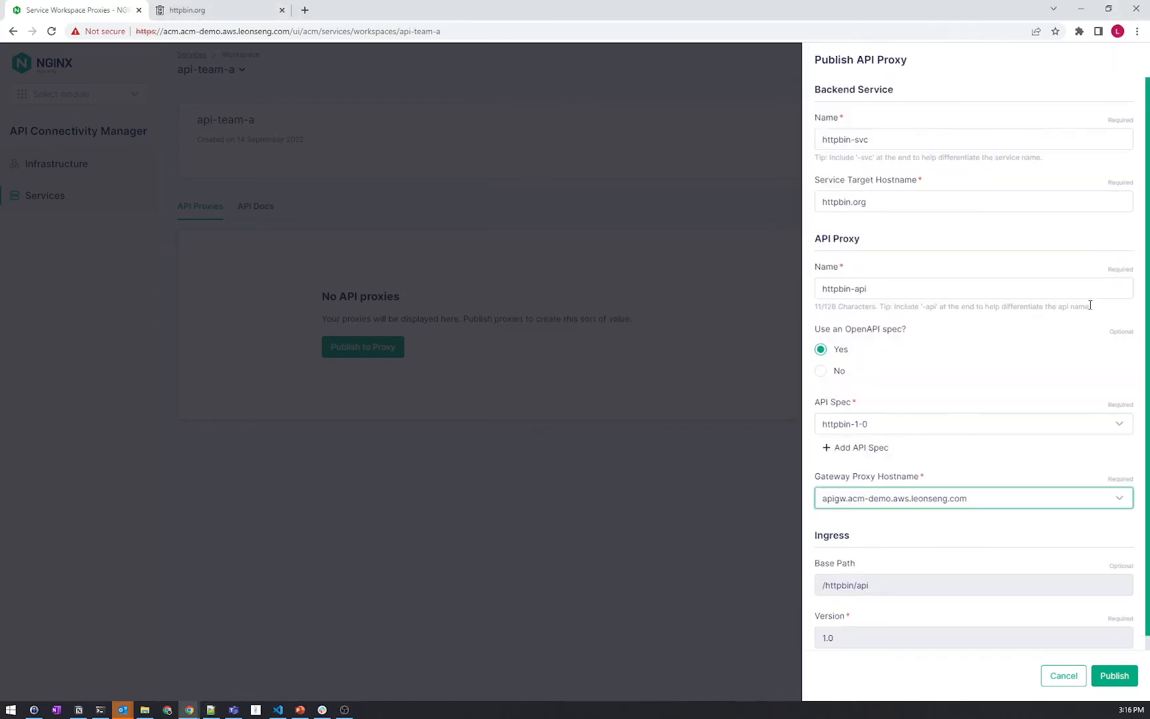
Enable publishing the API to the developer portal as well, and select the devportal.acm-demo portal proxy hostname.
left_click(1068, 332)
scroll(1070, 335, "down", 1)
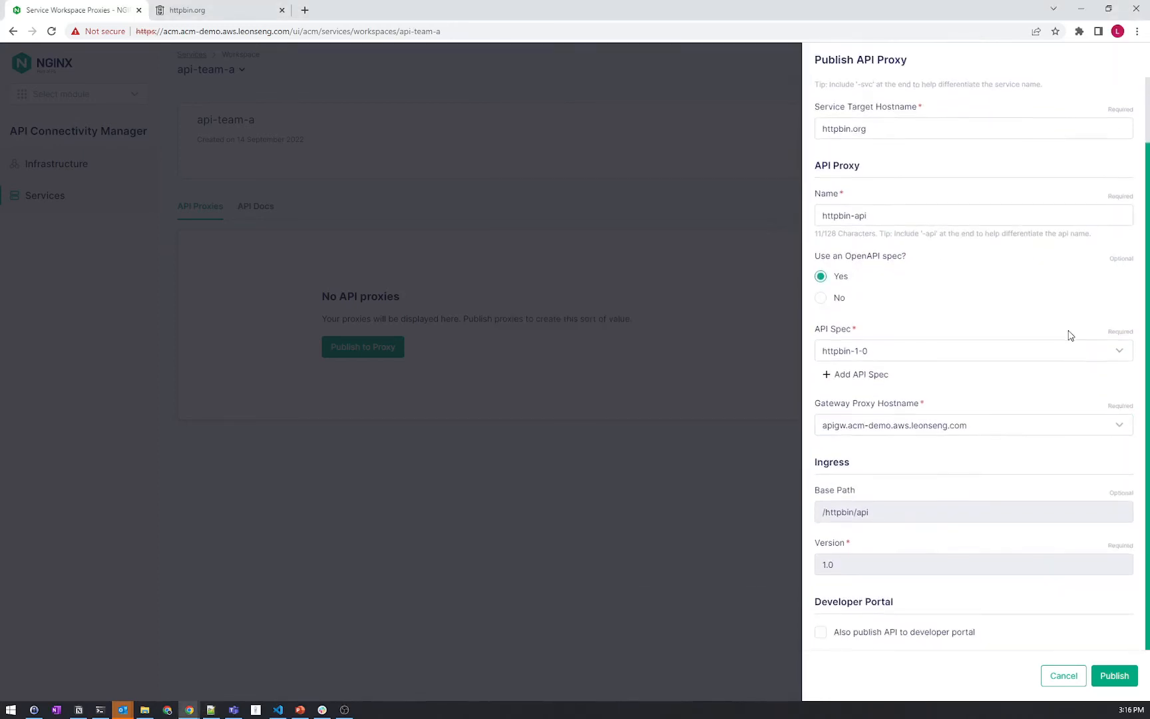
left_click(821, 631)
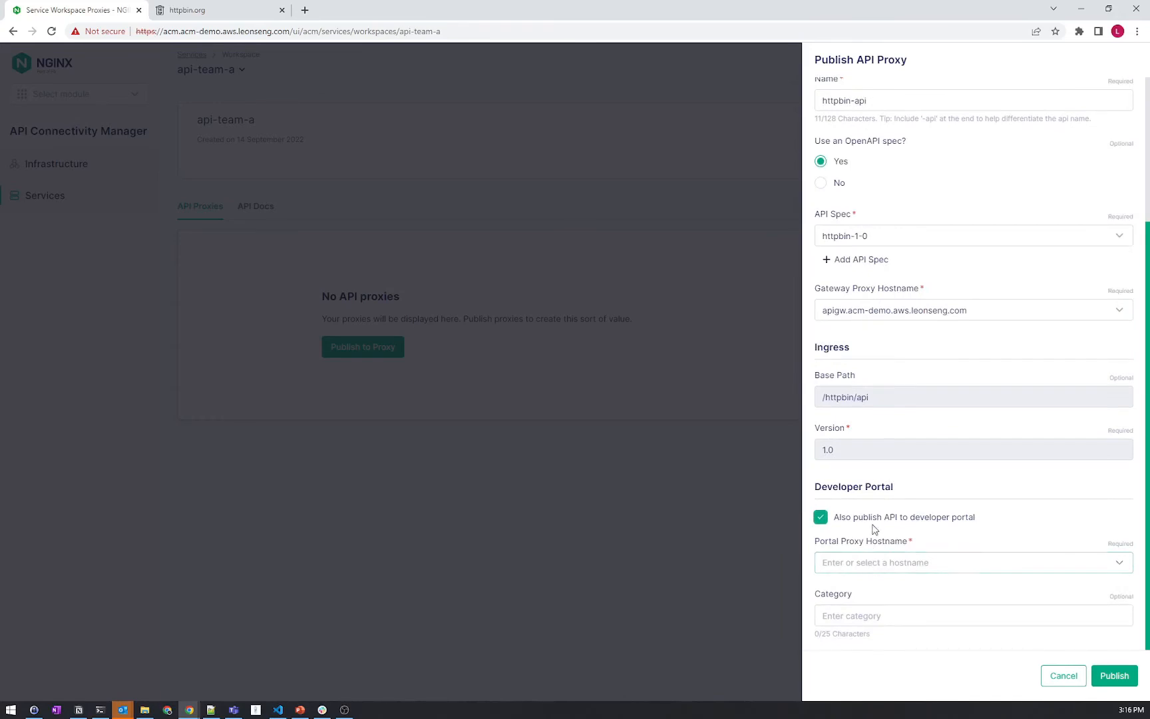
left_click(905, 567)
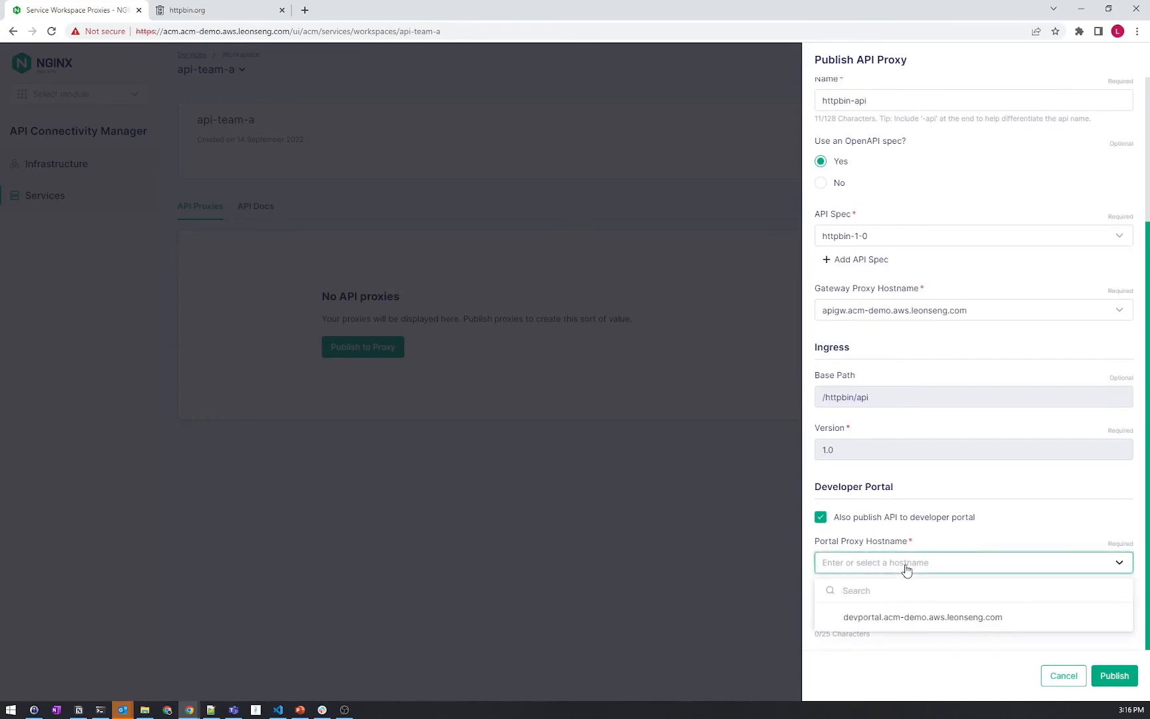
left_click(906, 618)
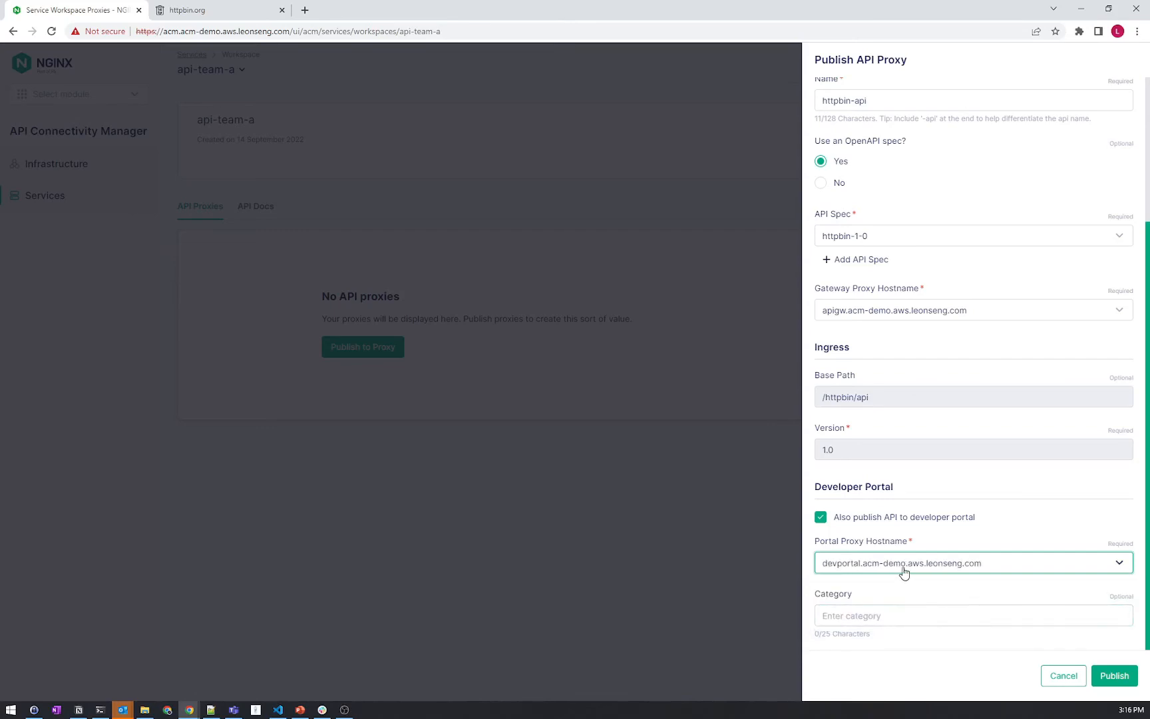
Publish the httpbin-api proxy to the API gateway and developer portal, and open its advanced configurations.
left_click(1114, 677)
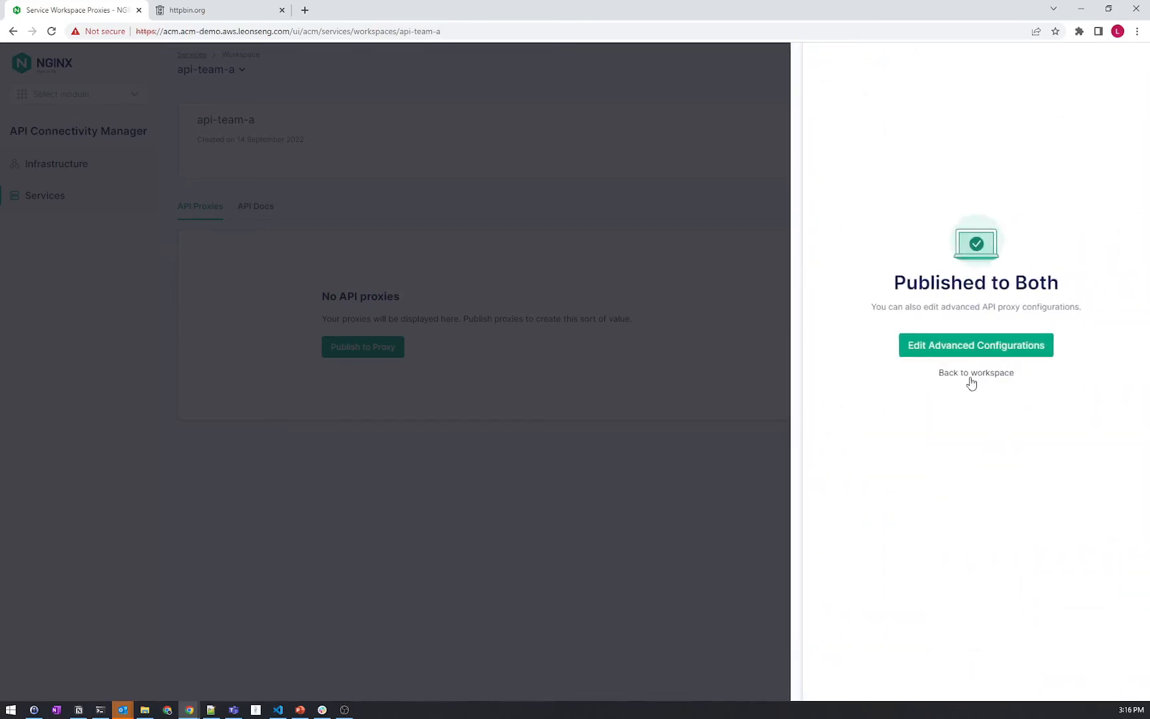
left_click(976, 347)
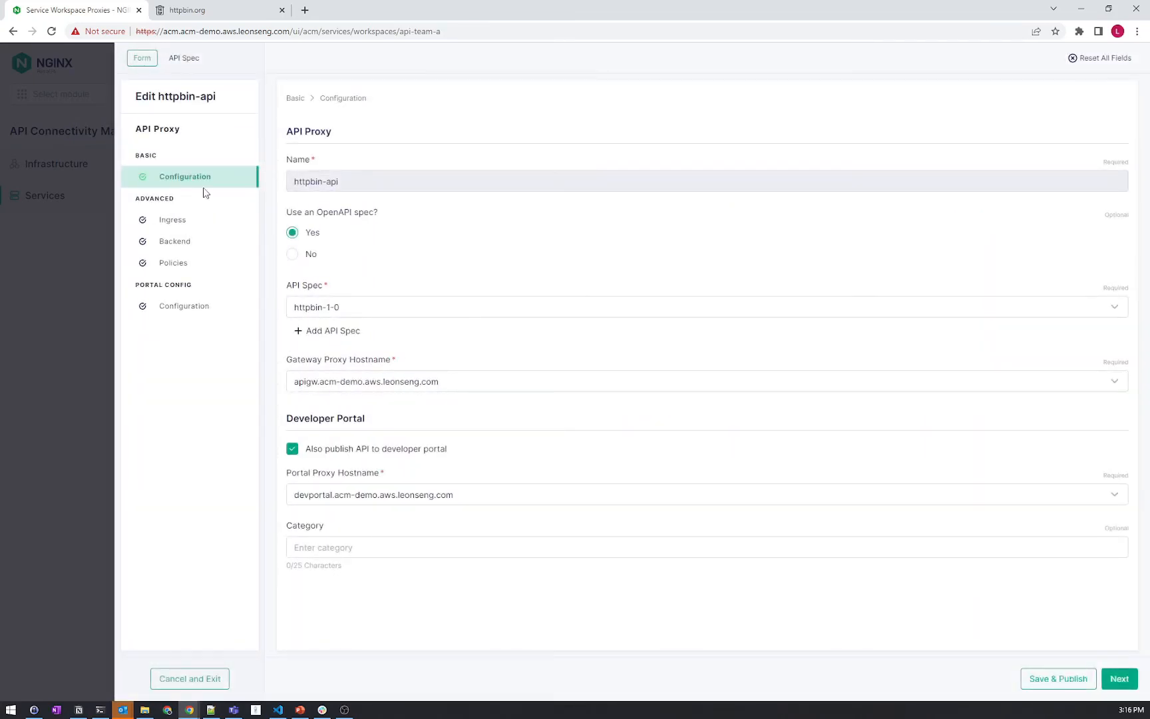
In the proxy's ingress settings, set the append rule to Suffix - basepath/version and enable stripping the base path and version before proxying.
left_click(174, 220)
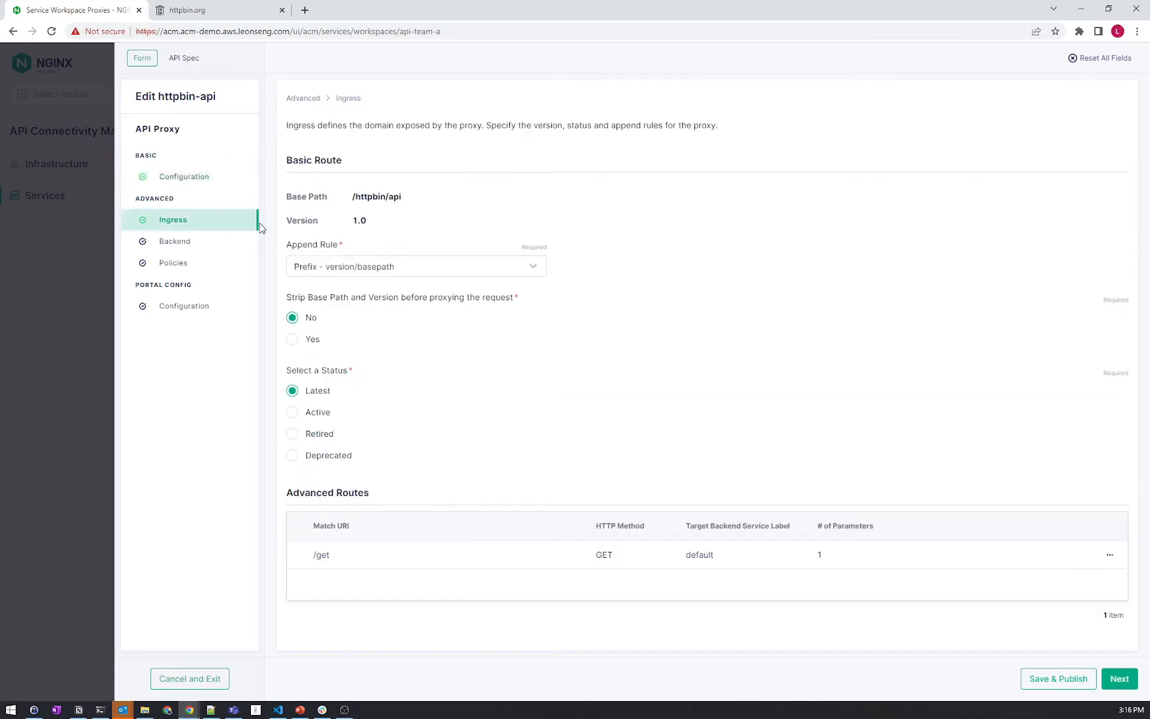
left_click(348, 274)
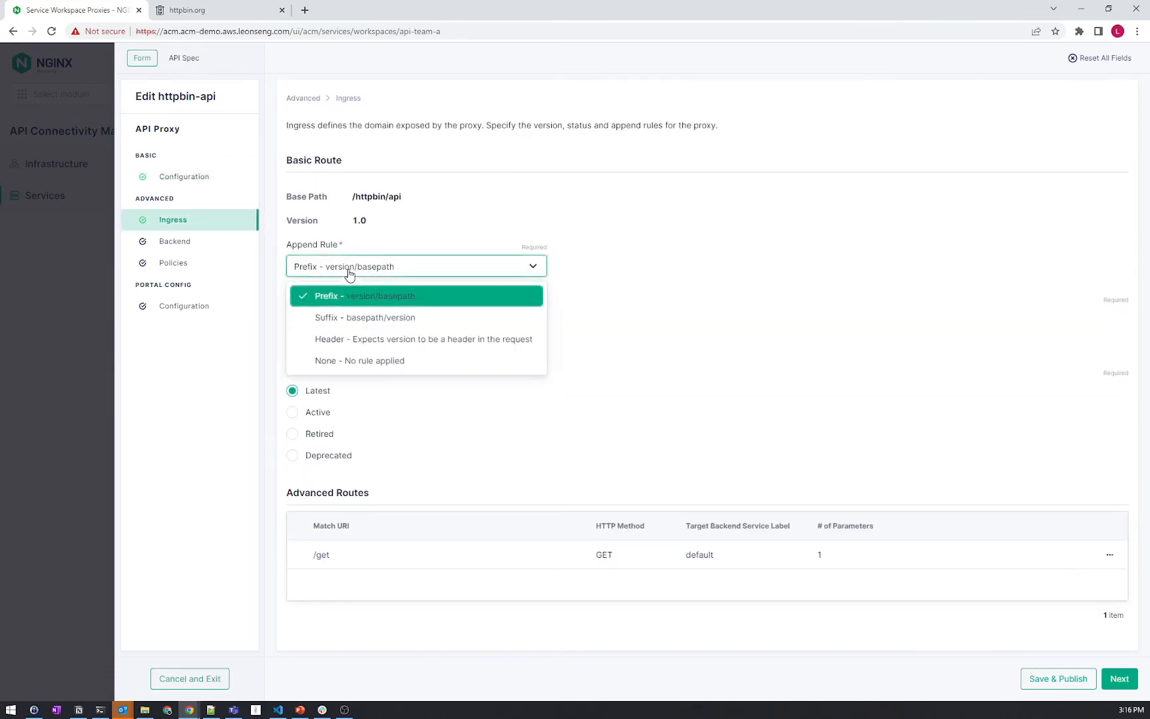
left_click(346, 319)
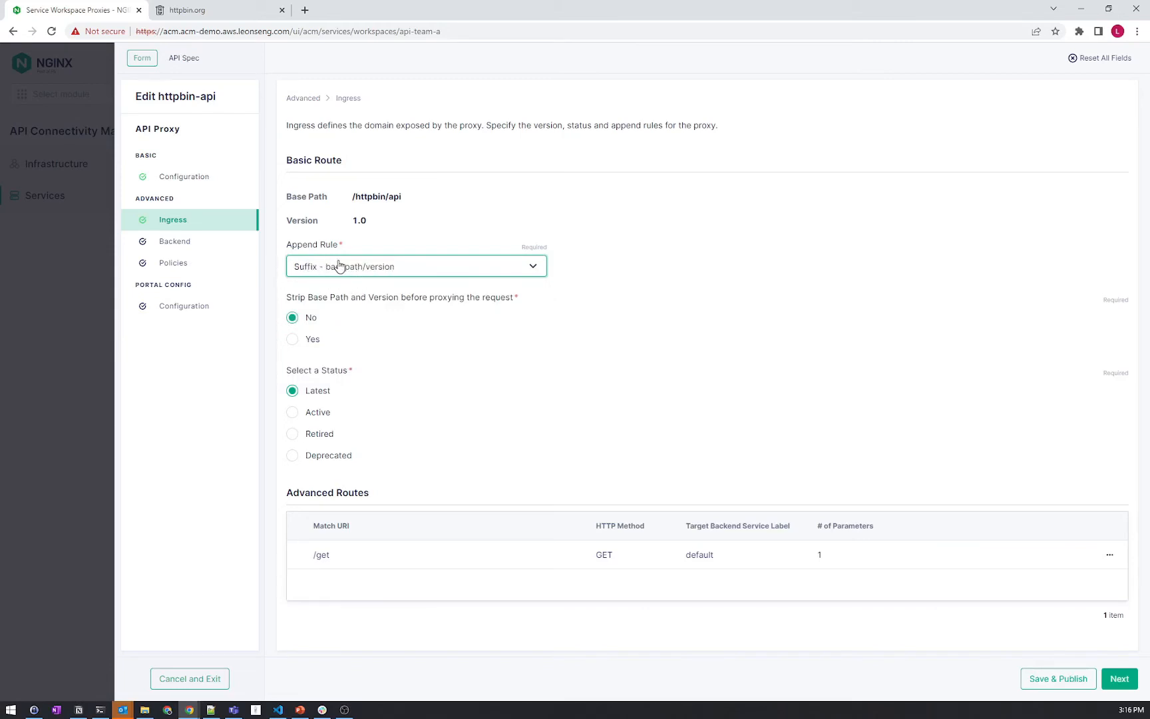
left_click(299, 346)
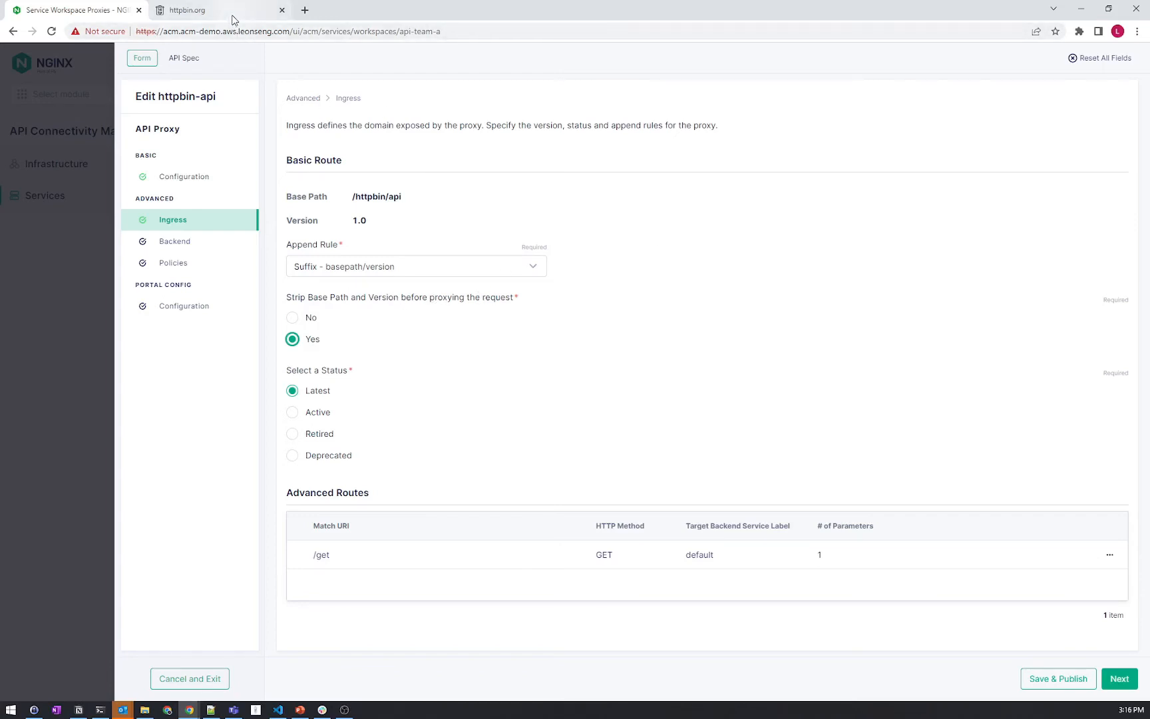
Review the API proxy policies available for httpbin-api, and save and publish the proxy configuration.
left_click(174, 263)
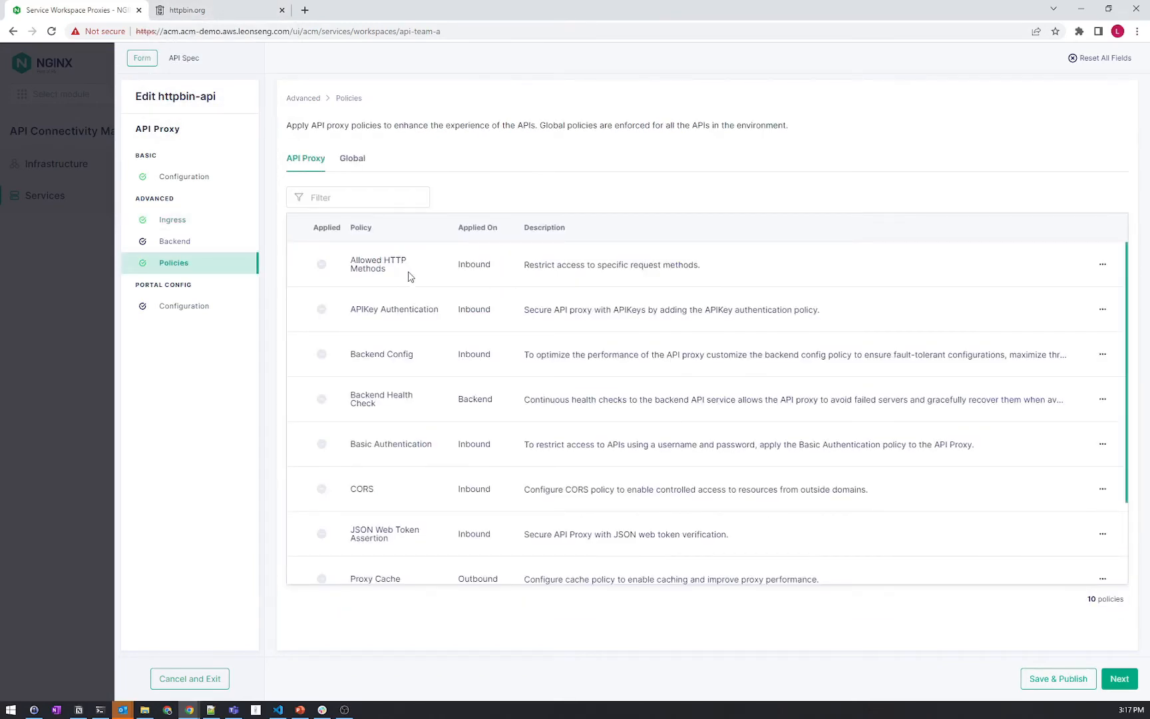
scroll(409, 277, "down", 2)
scroll(413, 298, "up", 2)
scroll(652, 426, "down", 2)
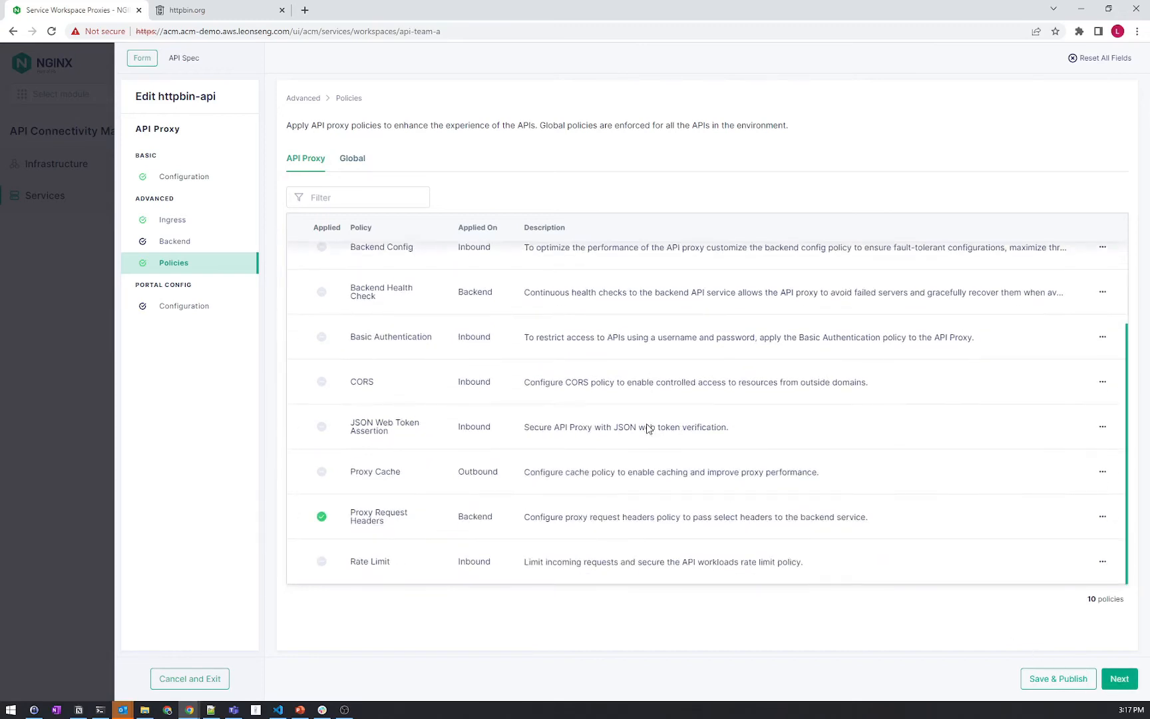
left_click(1075, 682)
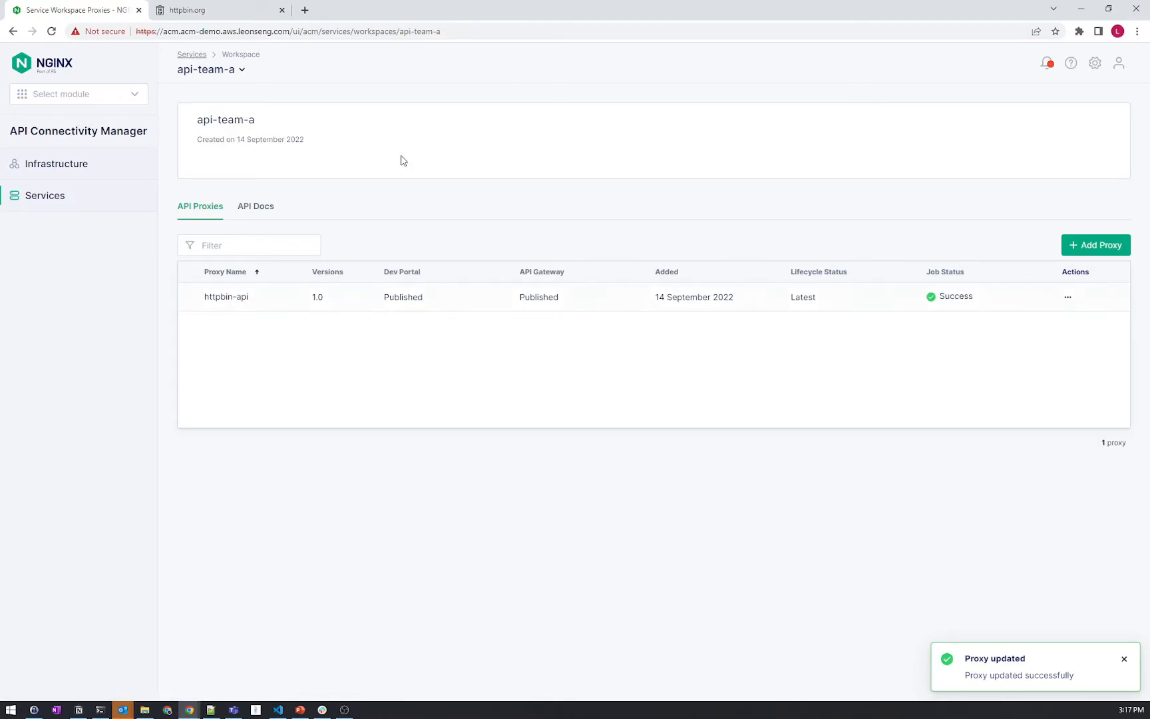
Open the devportal.acm-demo developer portal in a new browser tab and examine the httpbin-api documentation, including its /get endpoint.
left_click(304, 10)
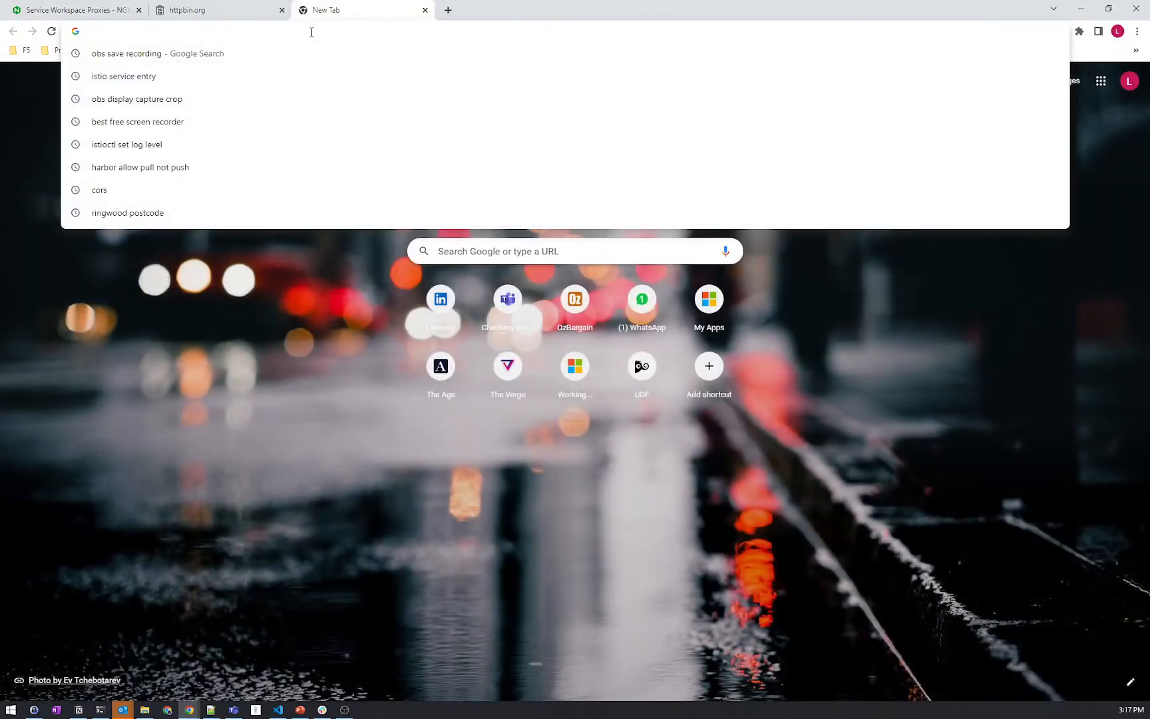
type("devpo")
key("Return")
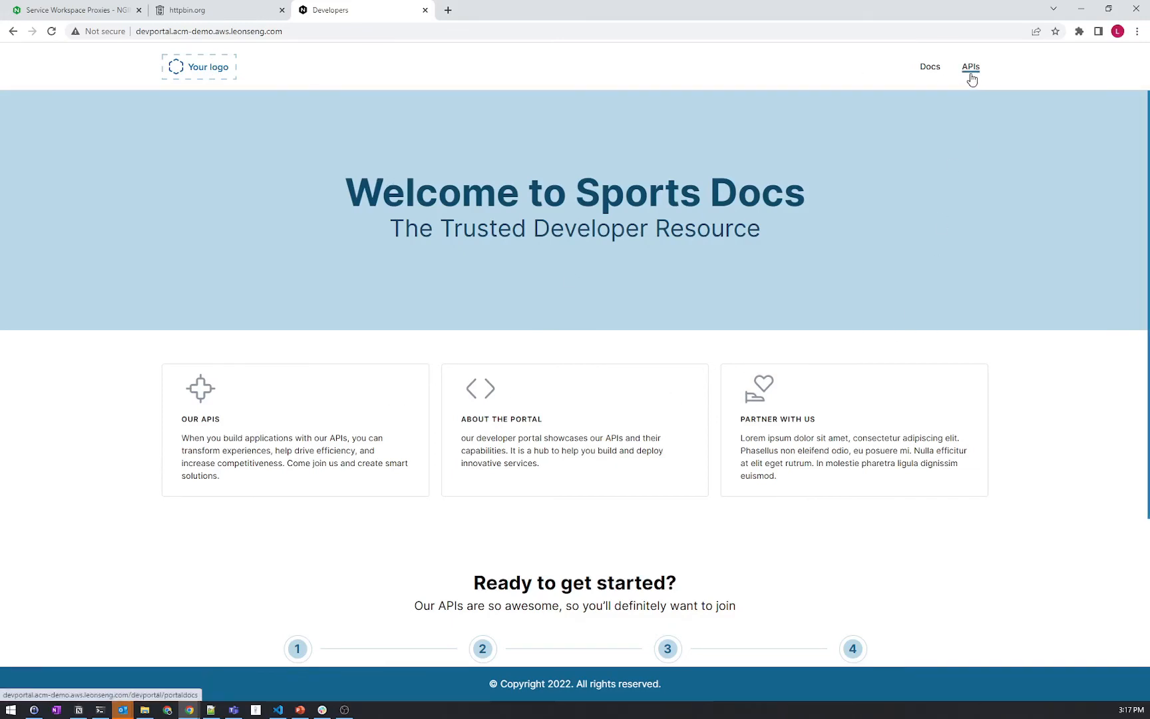
left_click(970, 70)
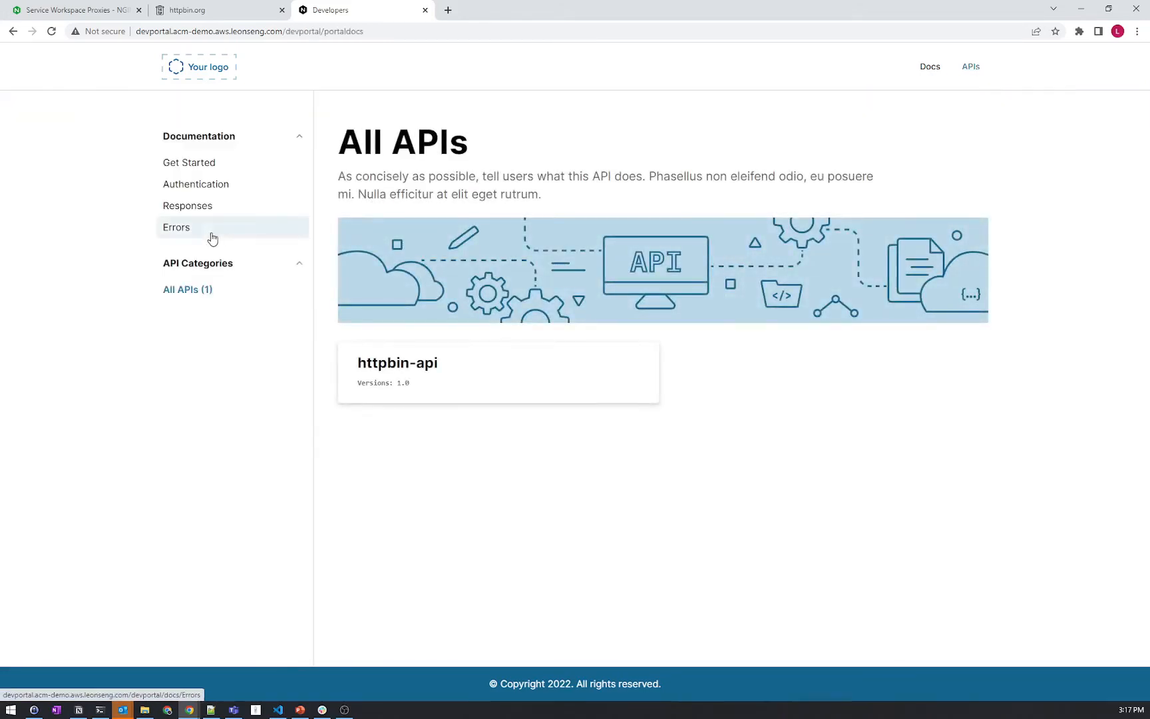
left_click(415, 375)
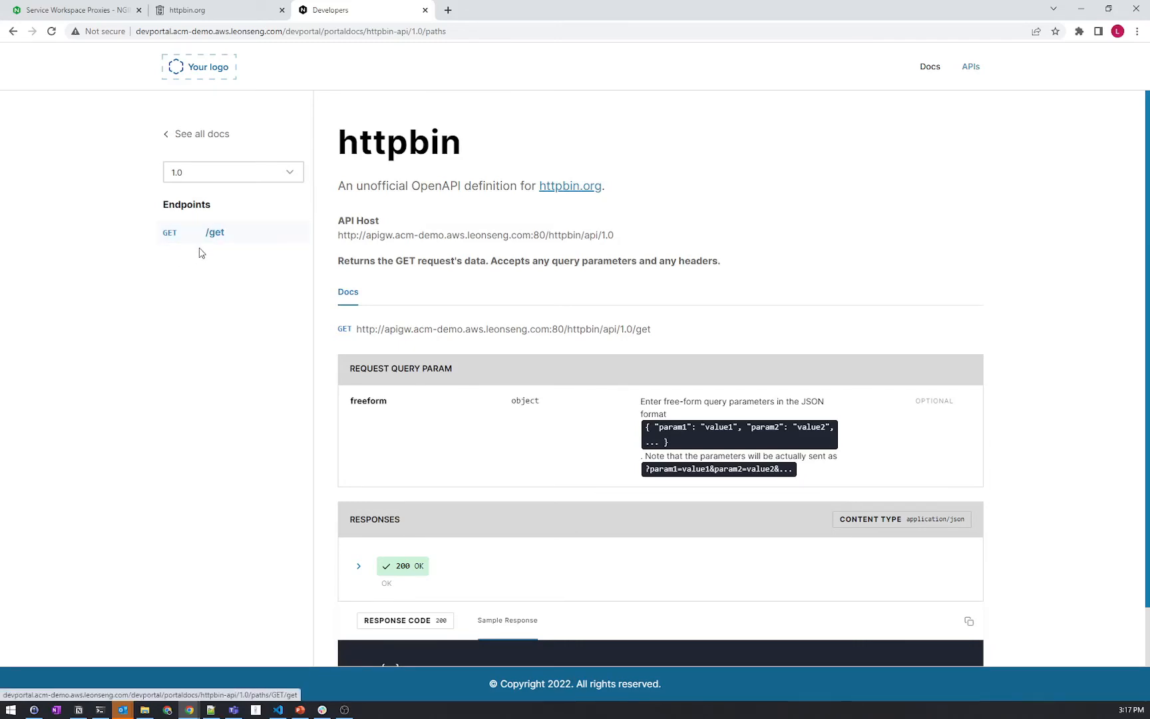
scroll(402, 290, "down", 1)
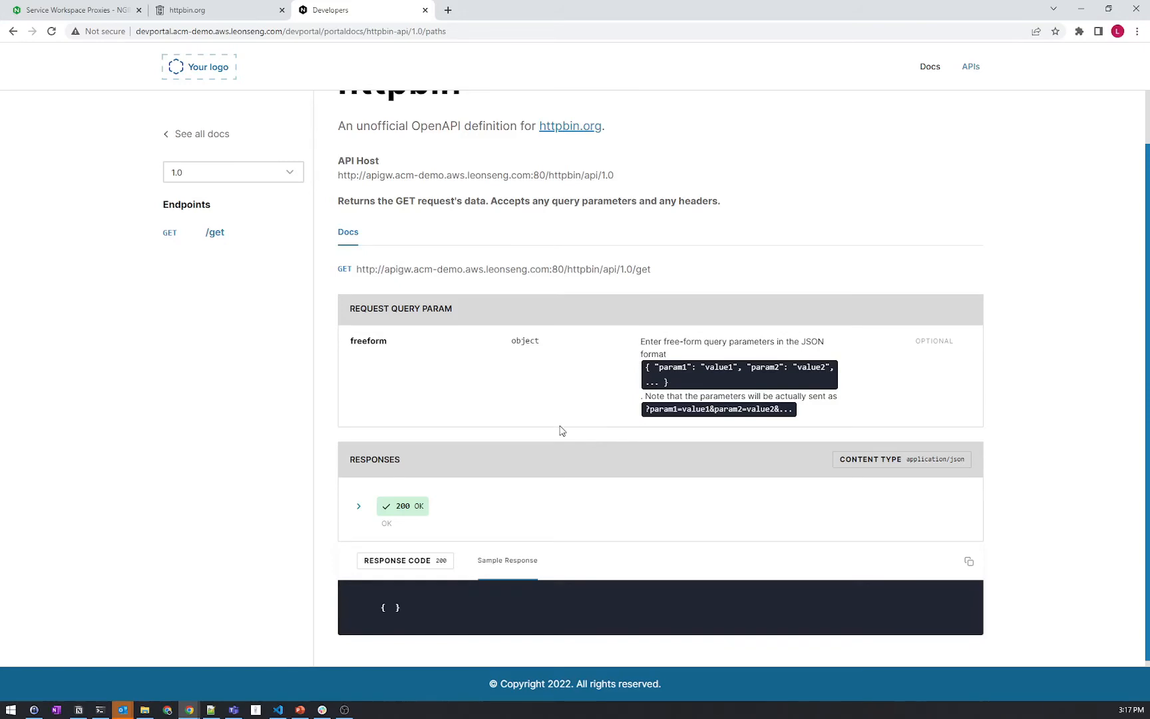
scroll(561, 427, "down", 1)
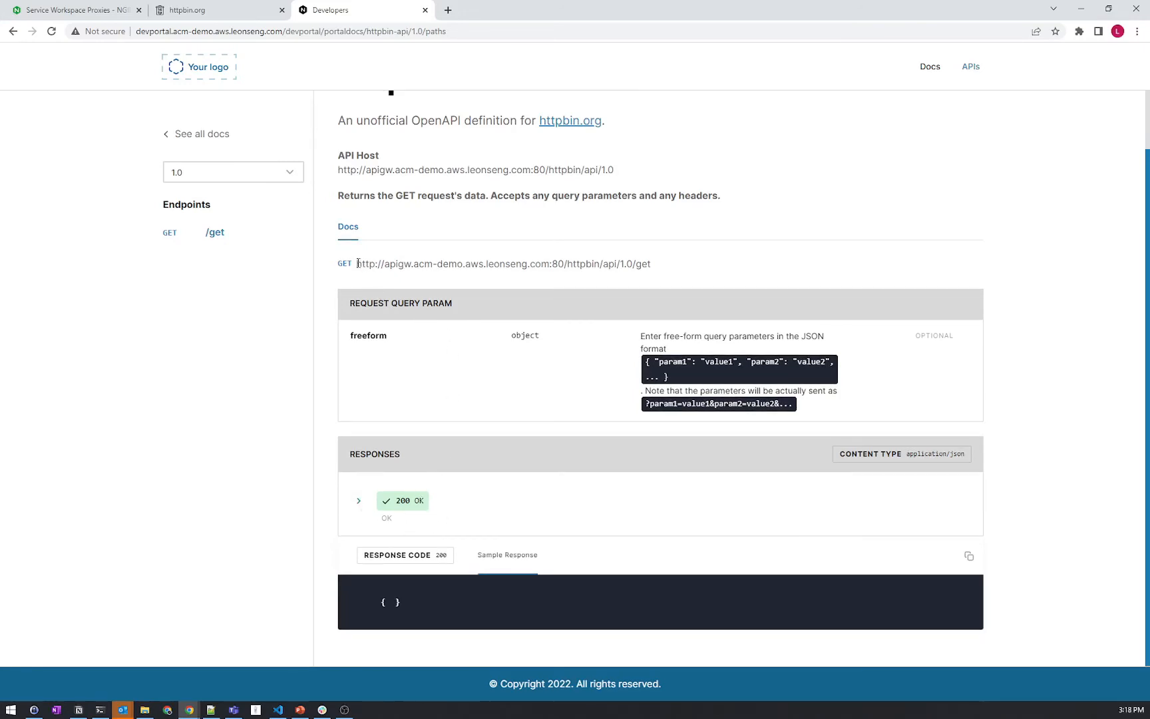
Copy the documented GET /get endpoint URL, request it in a new browser tab, and examine the JSON response.
left_click_drag(358, 263, 659, 267)
key("ctrl+c")
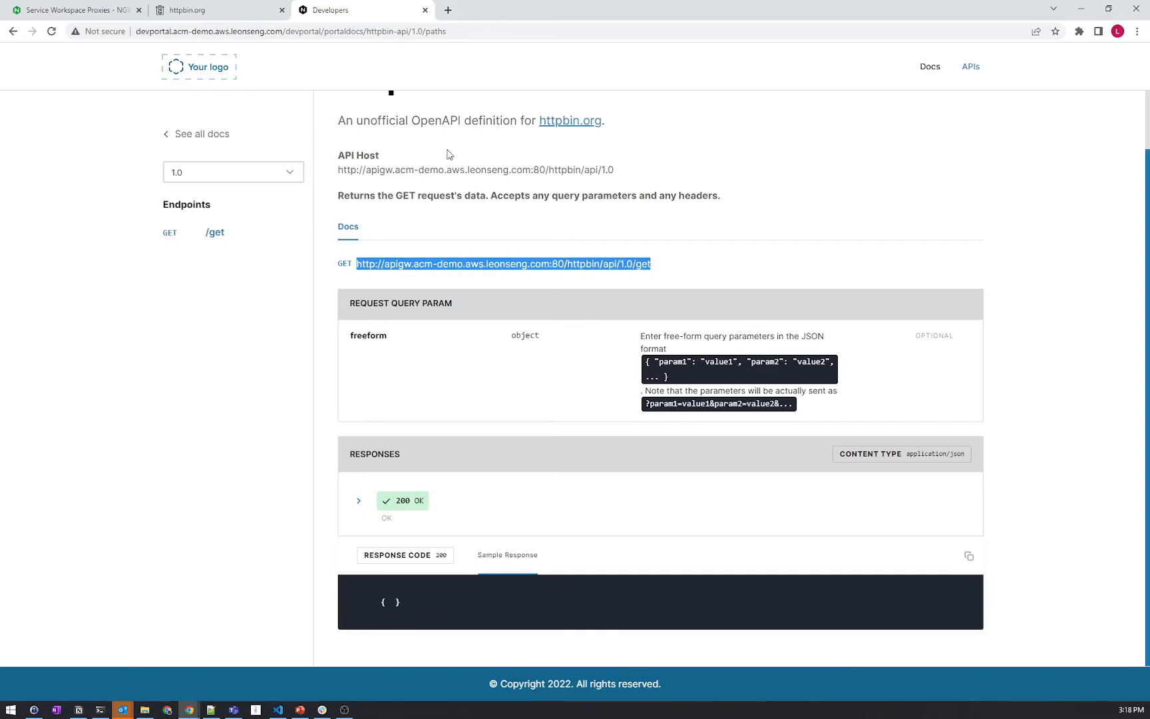
left_click(448, 10)
key("ctrl+v")
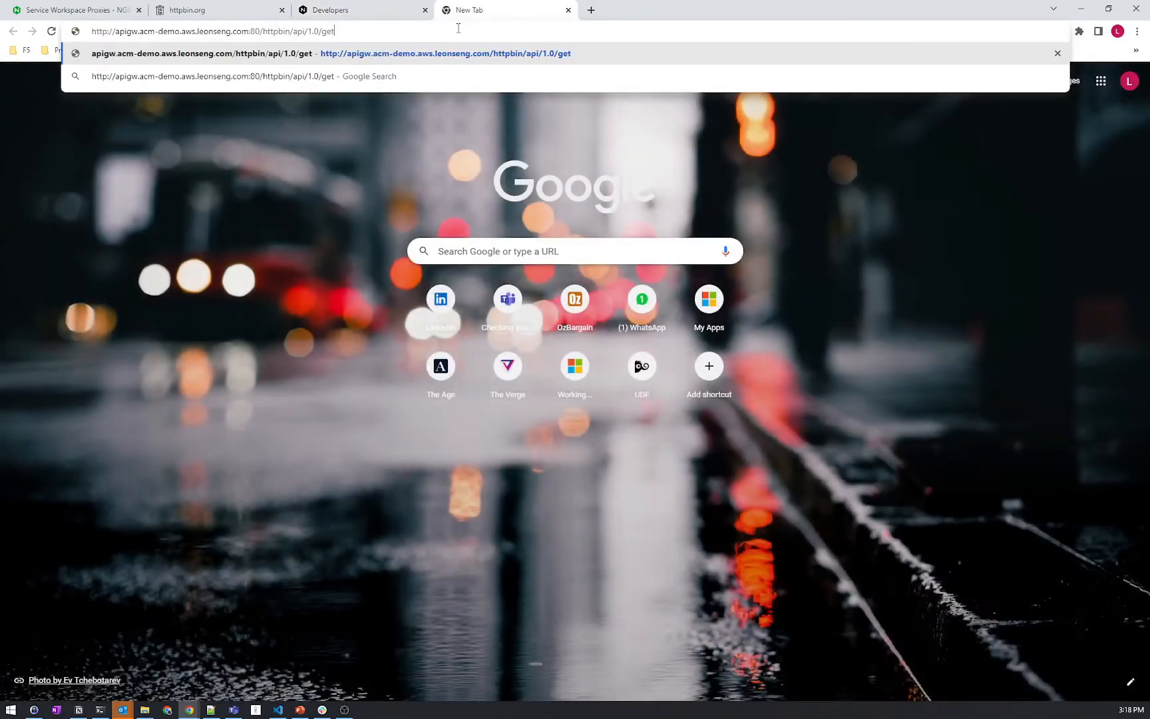
key("Return")
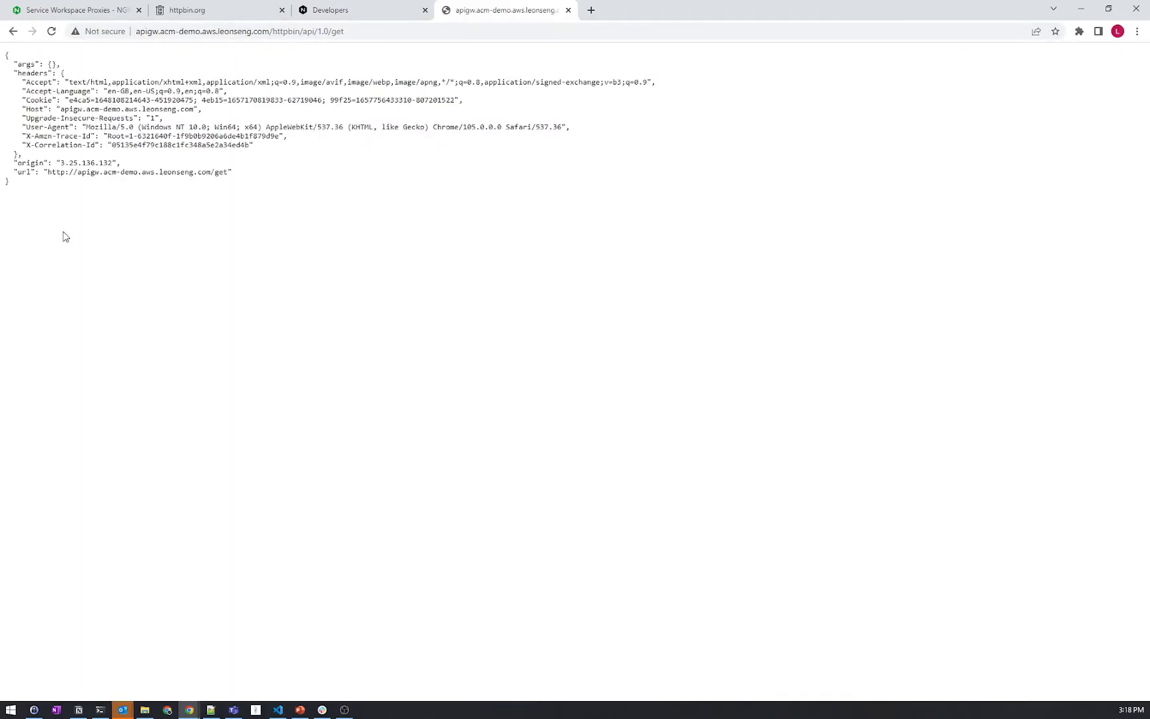
left_click_drag(42, 199, 2, 62)
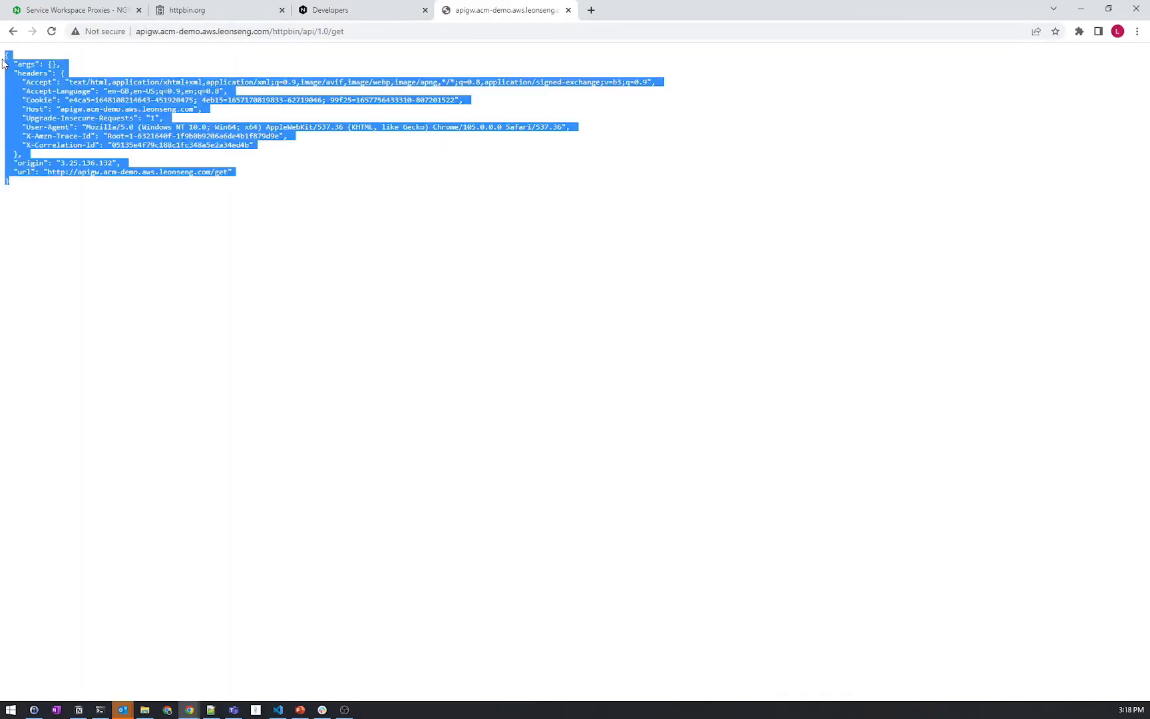
left_click(100, 120)
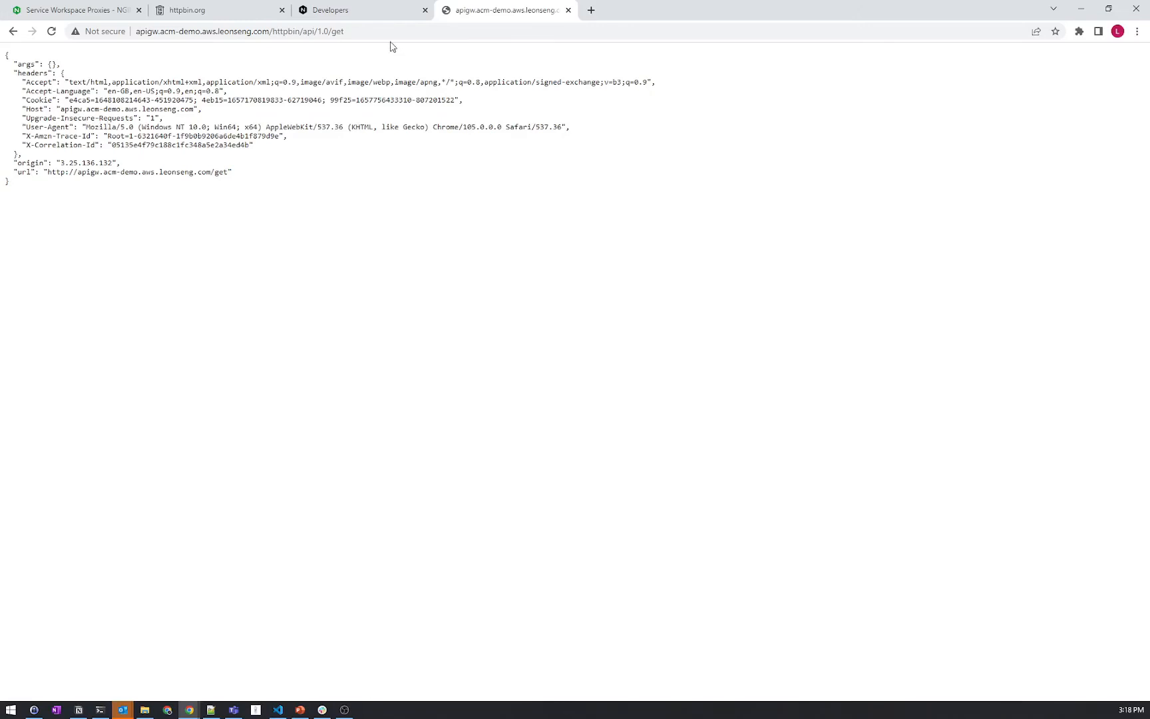
Compare the httpbin documentation in the developer portal with the requested gateway URL, ending on the documentation.
left_click(366, 10)
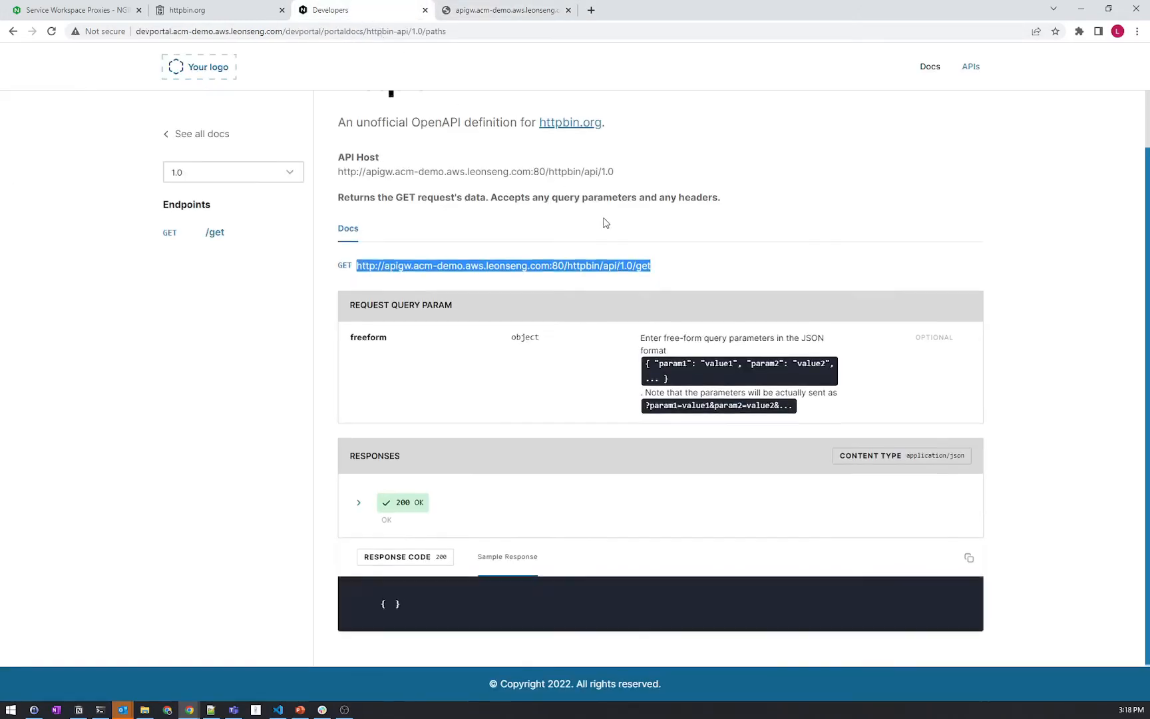
scroll(605, 222, "up", 1)
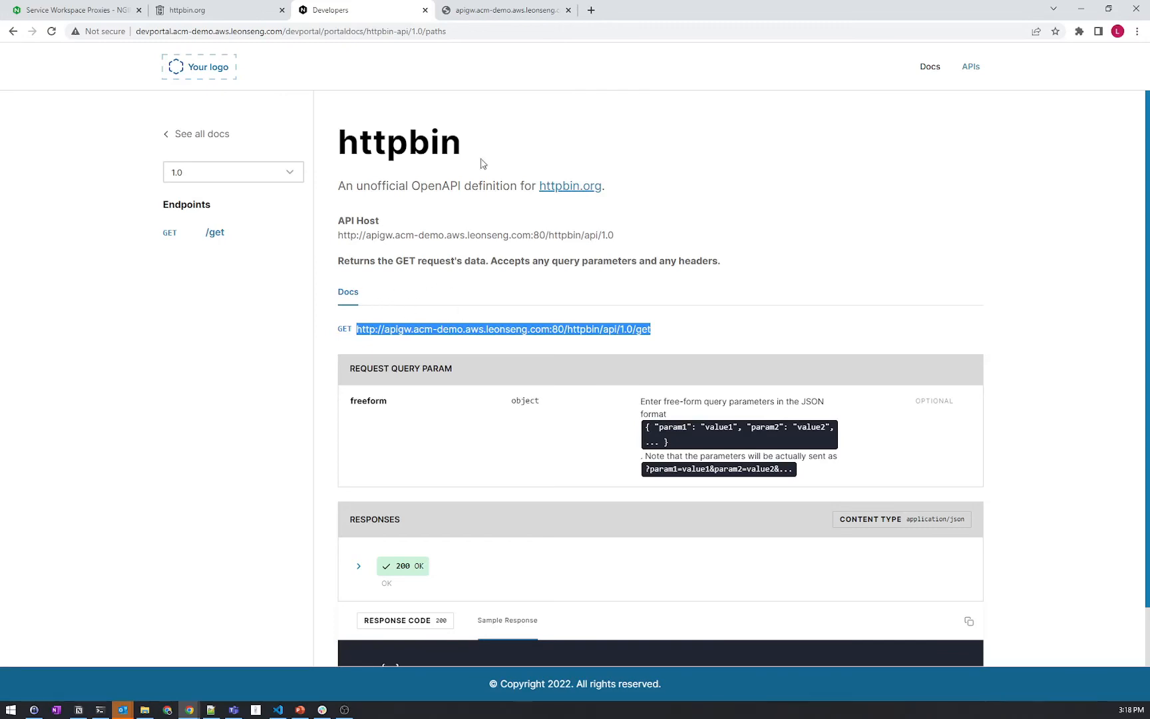
left_click(513, 18)
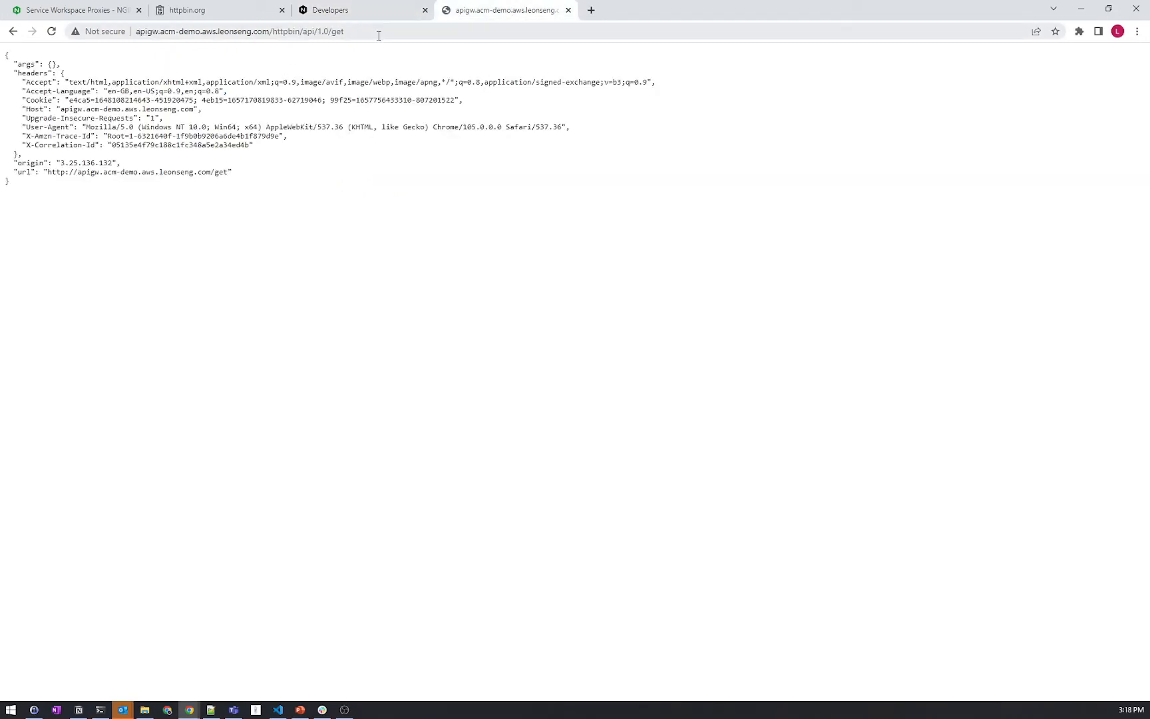
left_click(378, 32)
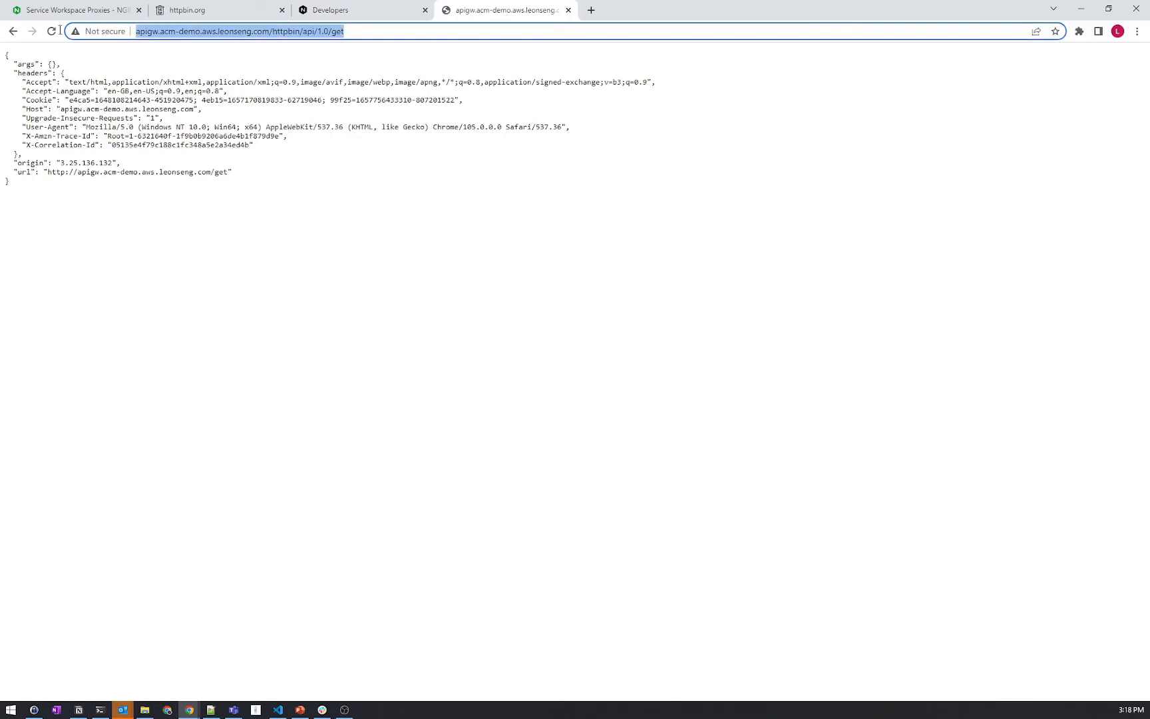
left_click(372, 13)
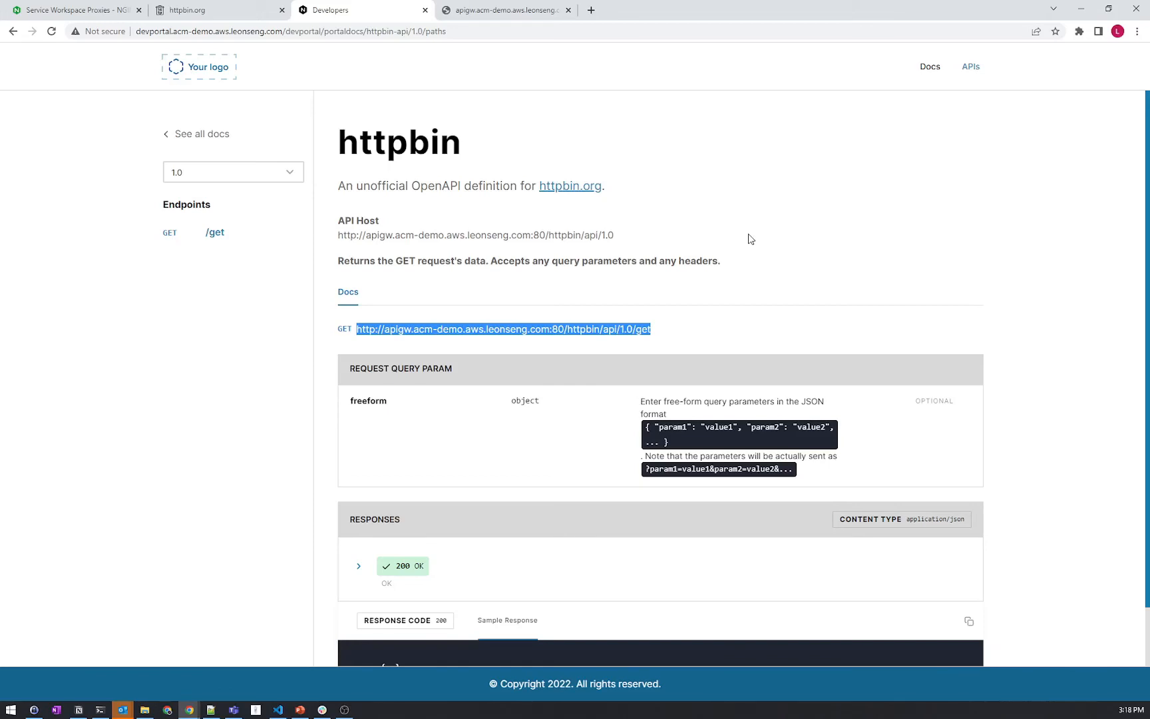
Return to API Connectivity Manager and open the devportal developer portal cluster in the model environment of infrastructure workspace team-a.
left_click(103, 16)
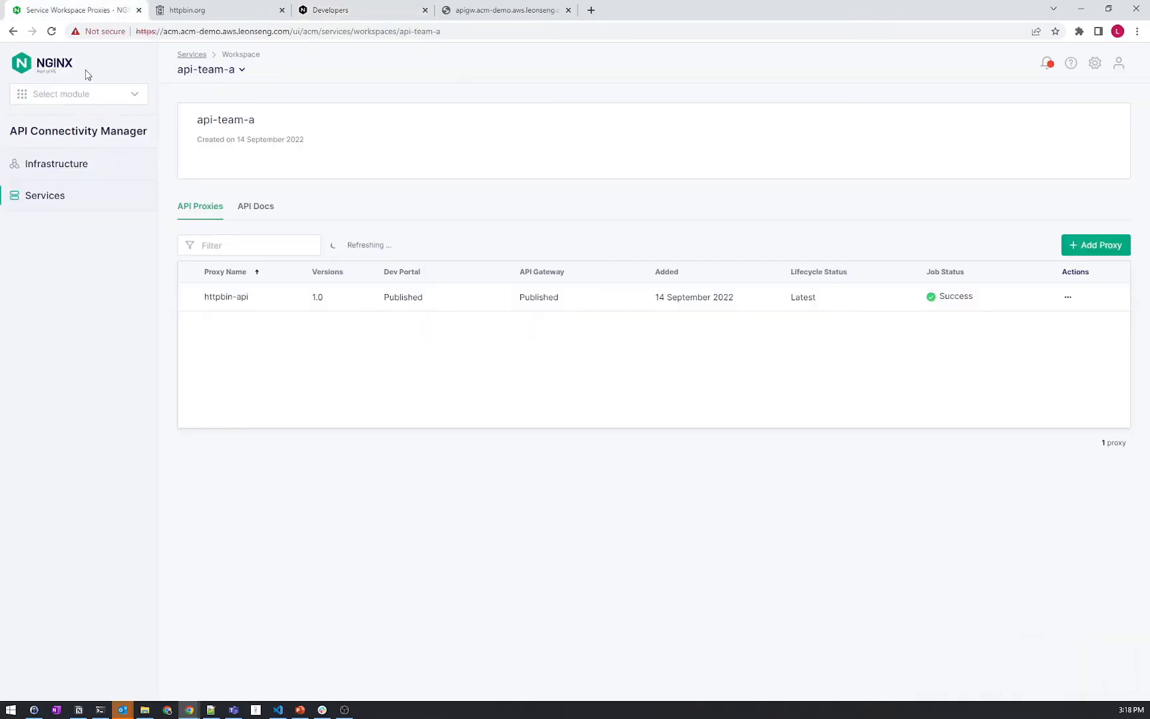
left_click(49, 171)
left_click(216, 173)
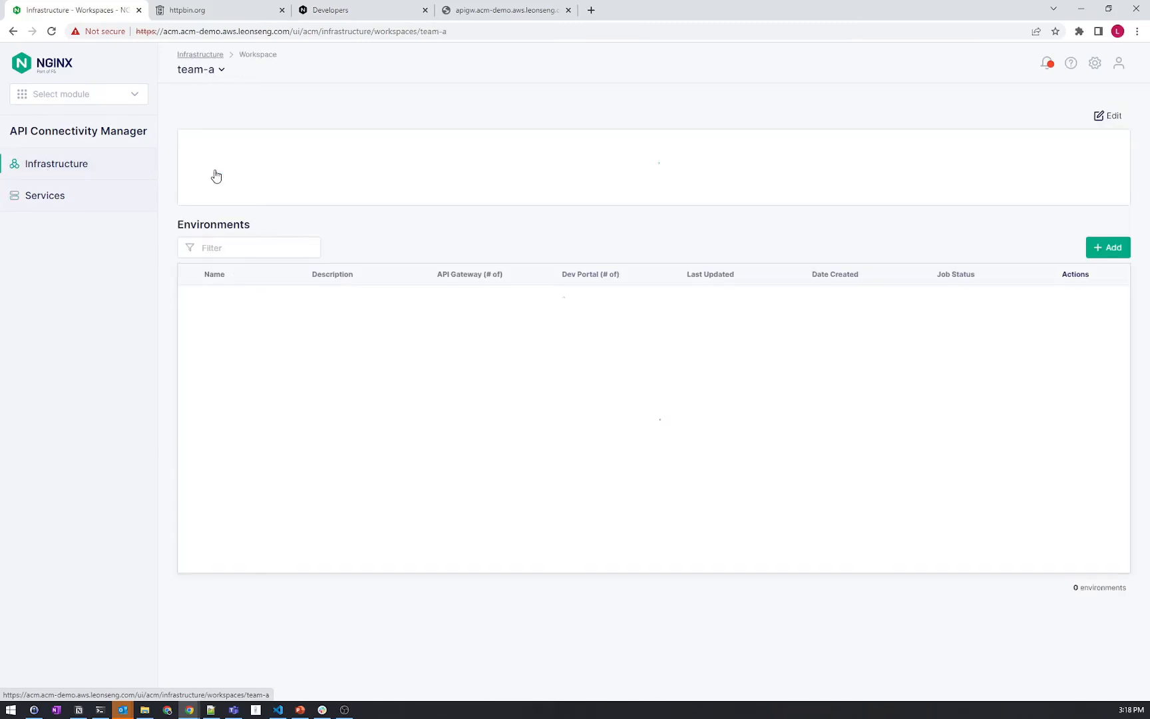
left_click(216, 299)
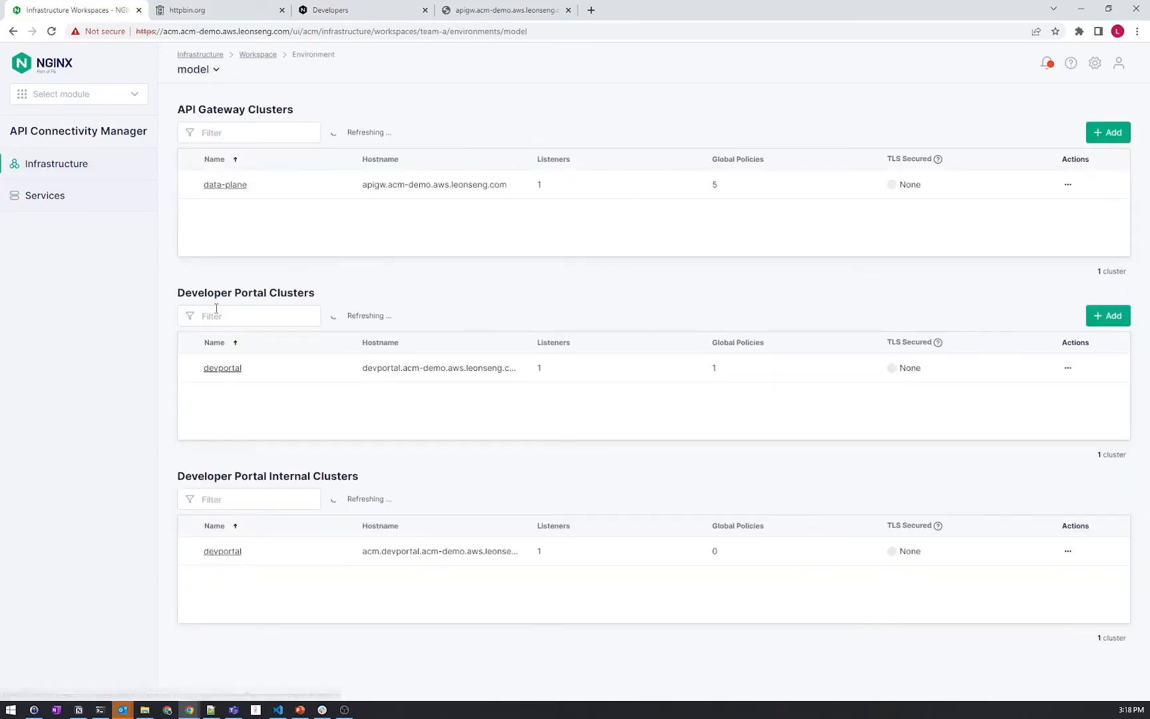
left_click(225, 373)
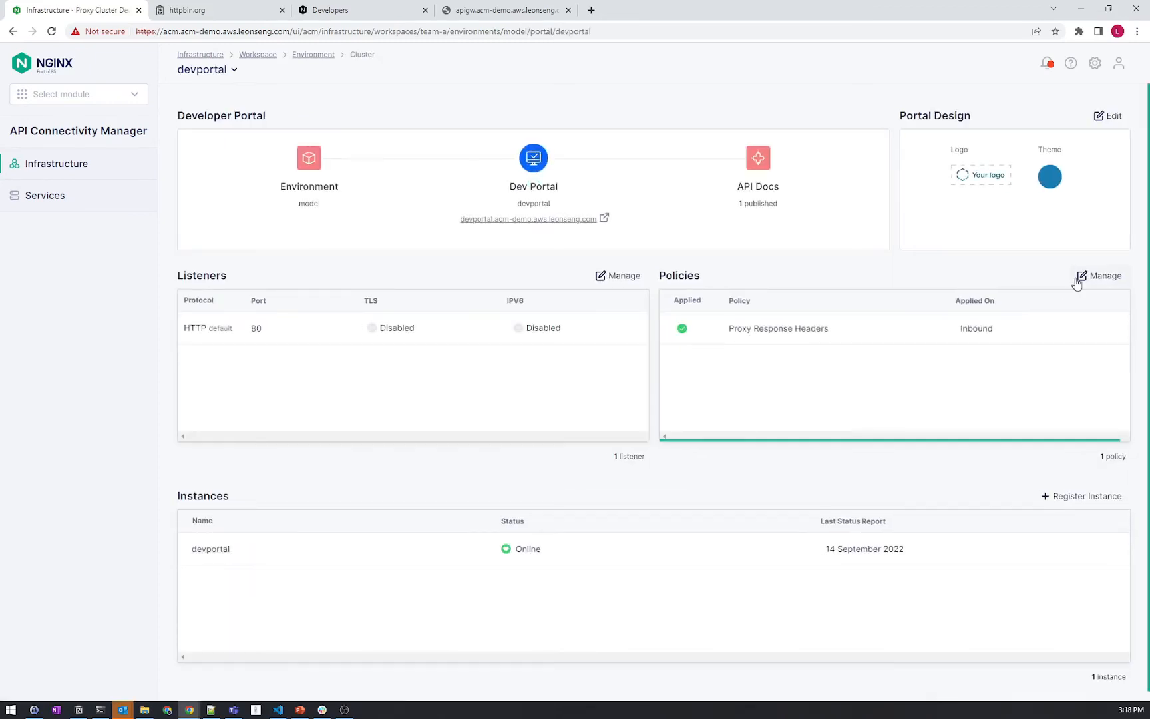
Start adding the OpenID Connect Relying Party global policy to the devportal cluster.
left_click(1091, 278)
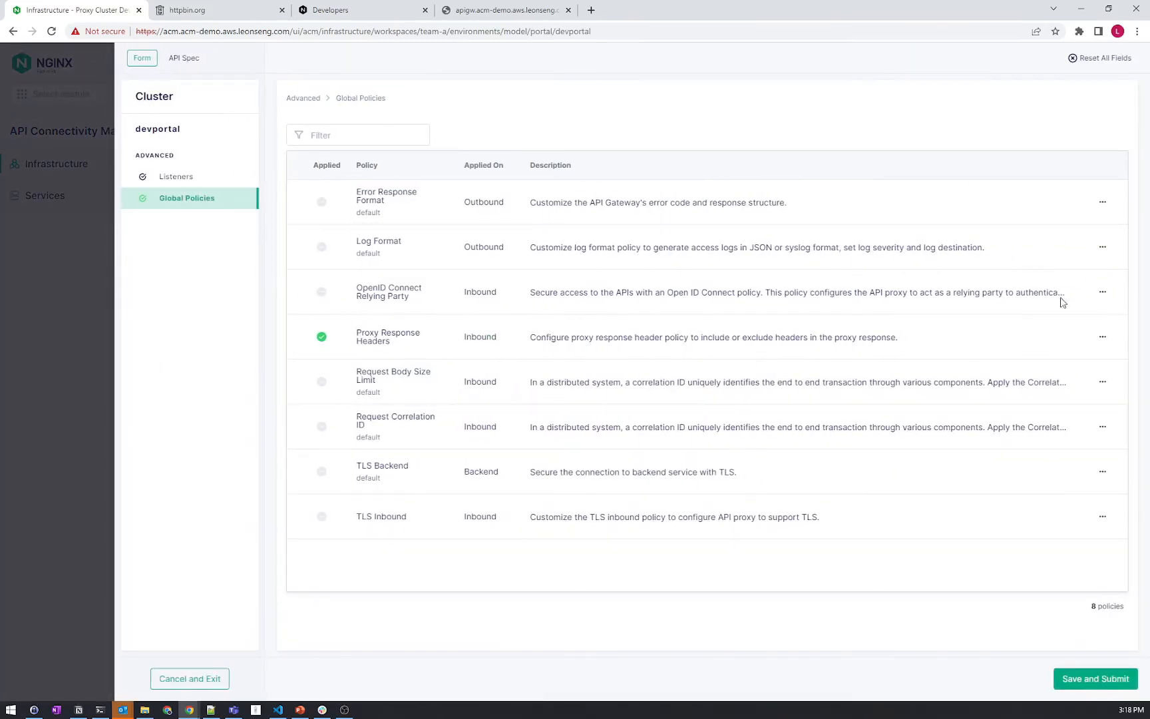
left_click(1102, 292)
left_click(1058, 323)
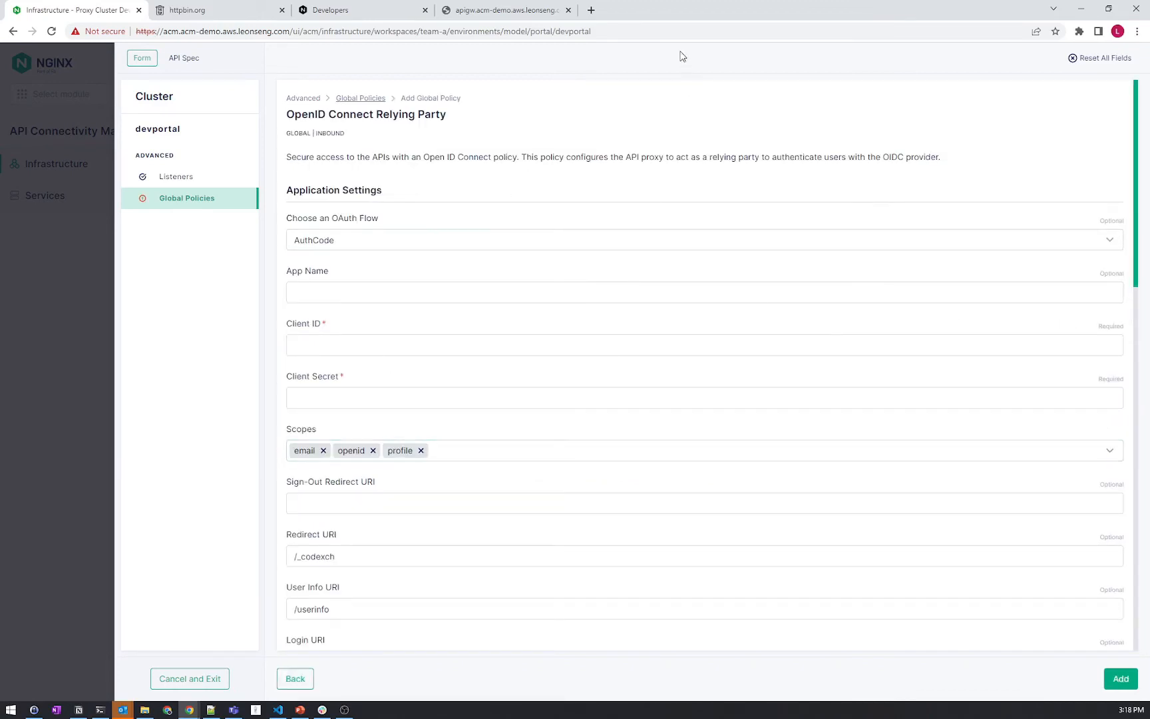
Arrange the policy form side by side with the Auth0 dashboard and open the acm-devportal application's settings there.
left_click_drag(652, 10, 0, 123)
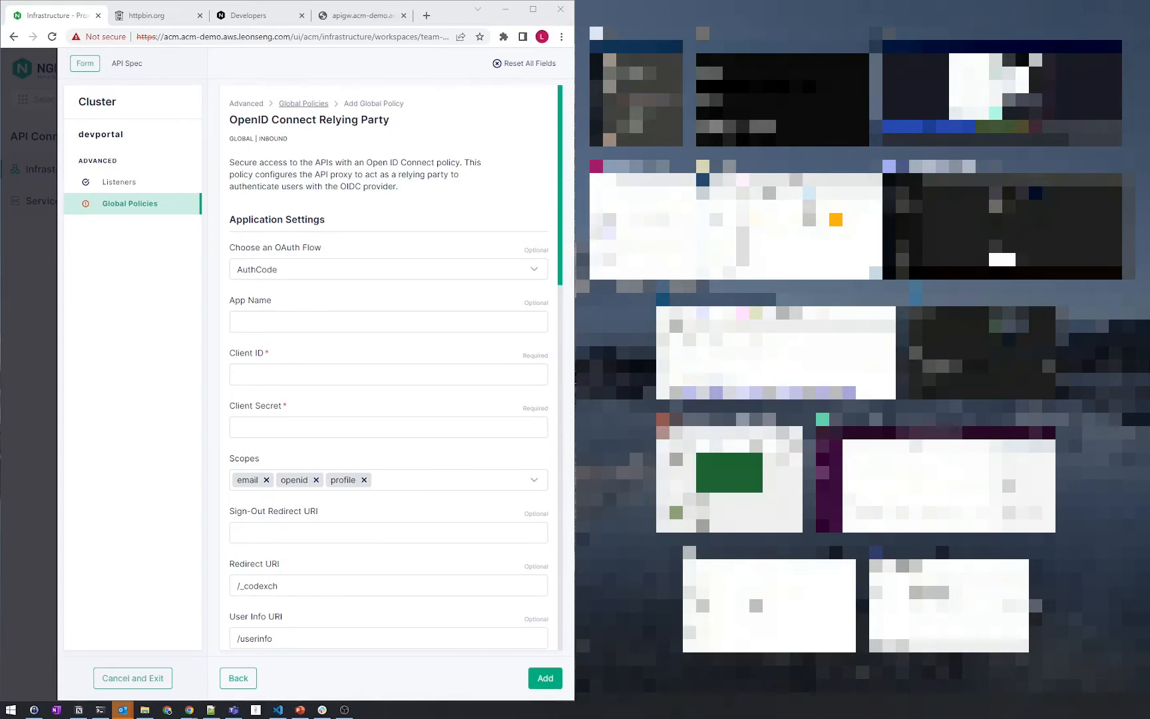
left_click(675, 233)
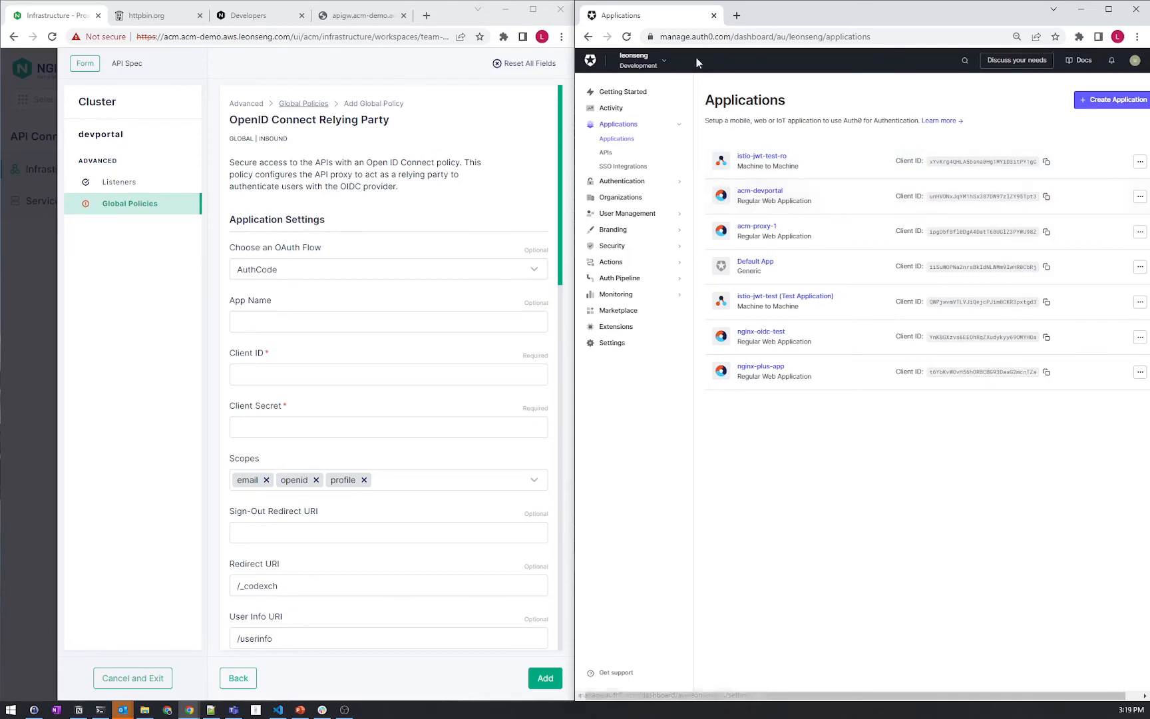
left_click(762, 195)
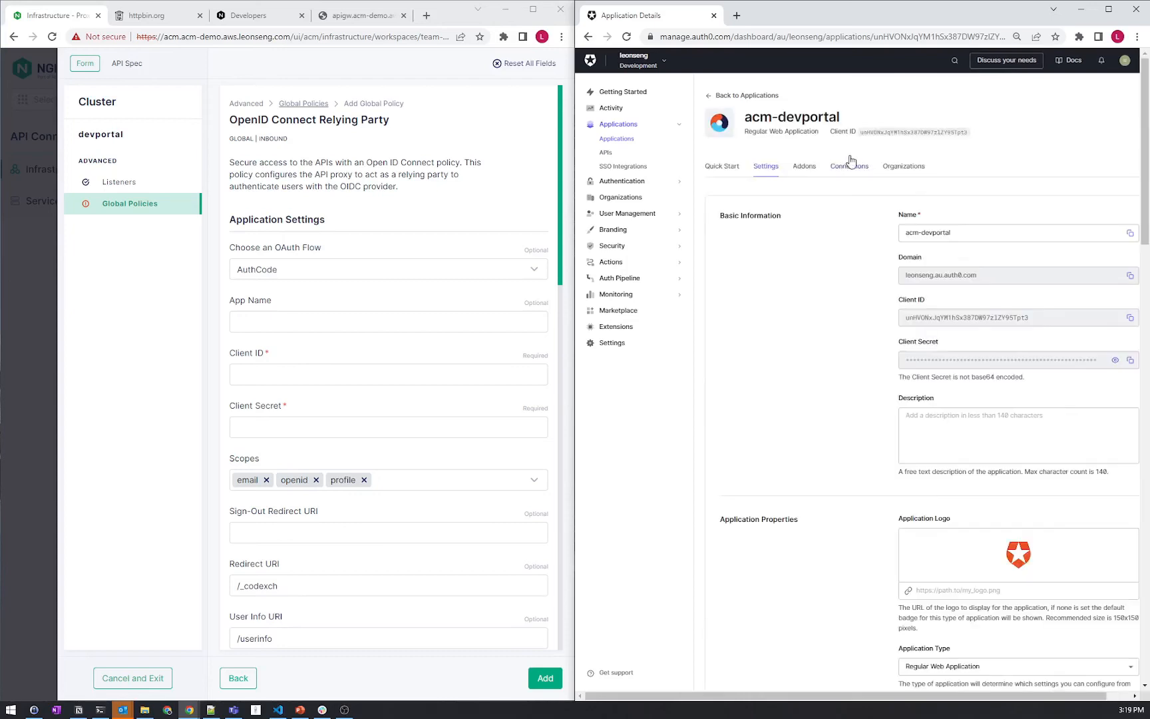
Fill in the policy's App Name as acm-devportal and paste the Client ID and Client Secret from the Auth0 application.
left_click(1130, 232)
left_click(370, 323)
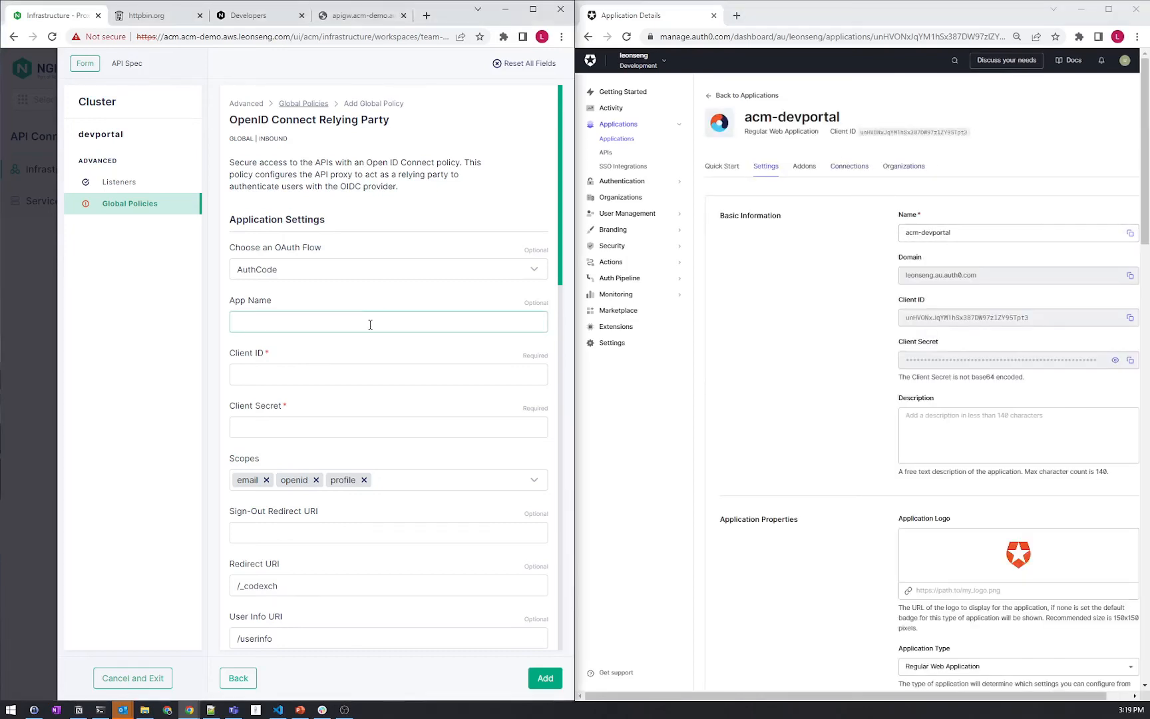
key("ctrl+v")
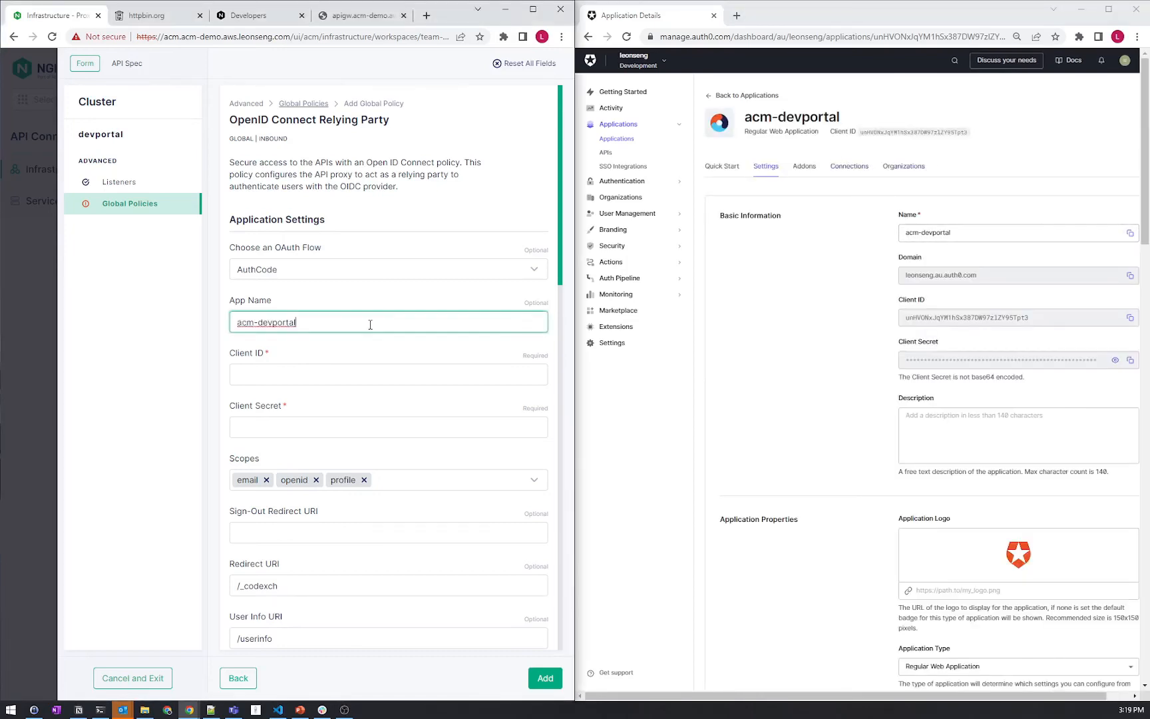
left_click(1129, 317)
left_click(300, 374)
key("ctrl+v")
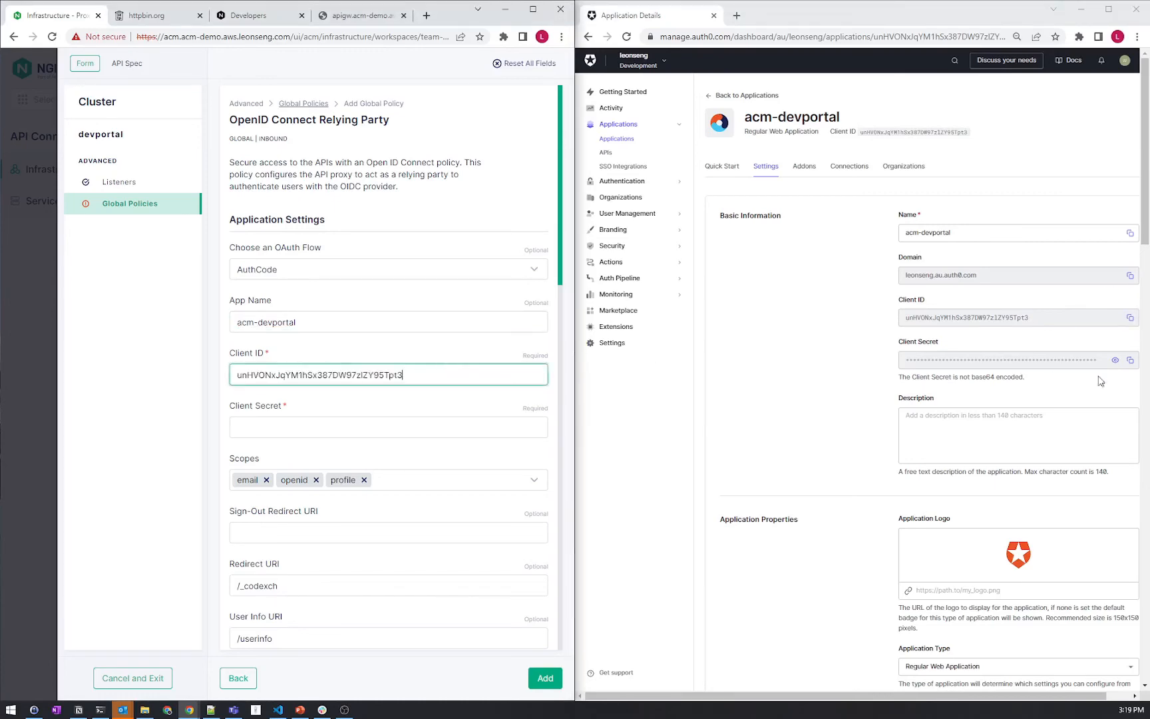
left_click(1129, 359)
left_click(465, 426)
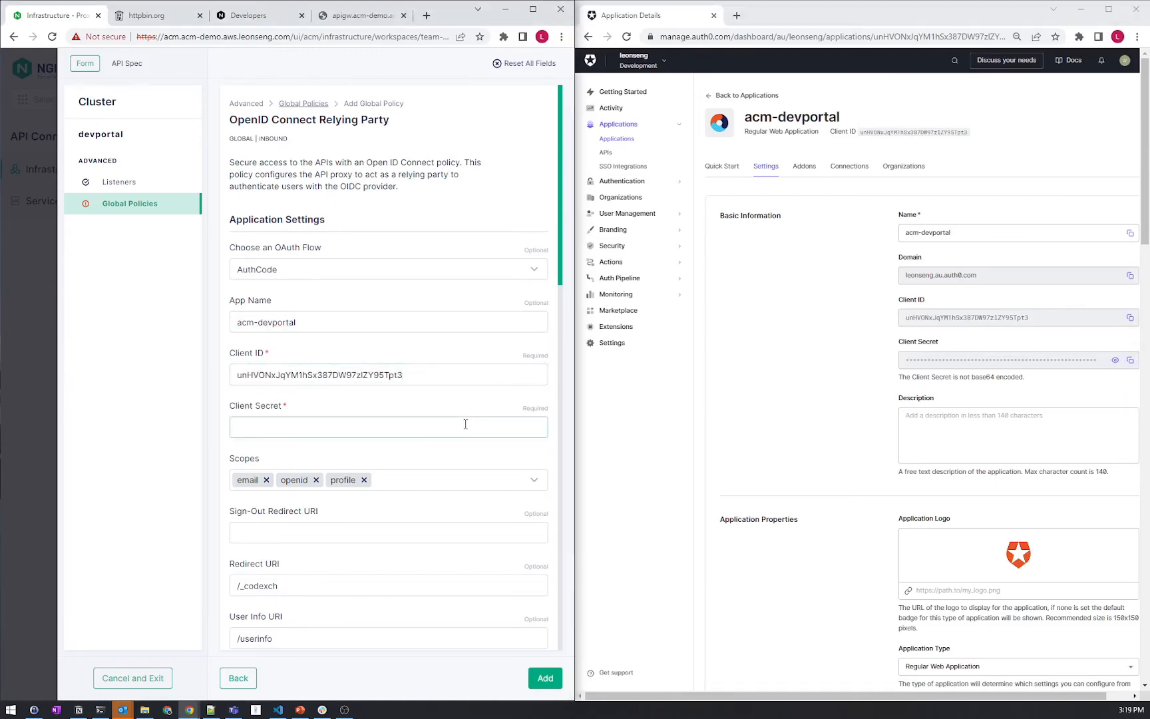
key("ctrl+v")
Show the acm-devportal application's endpoint URLs in Auth0's advanced settings beside the policy's Authorization Server Settings.
scroll(1035, 390, "down", 20)
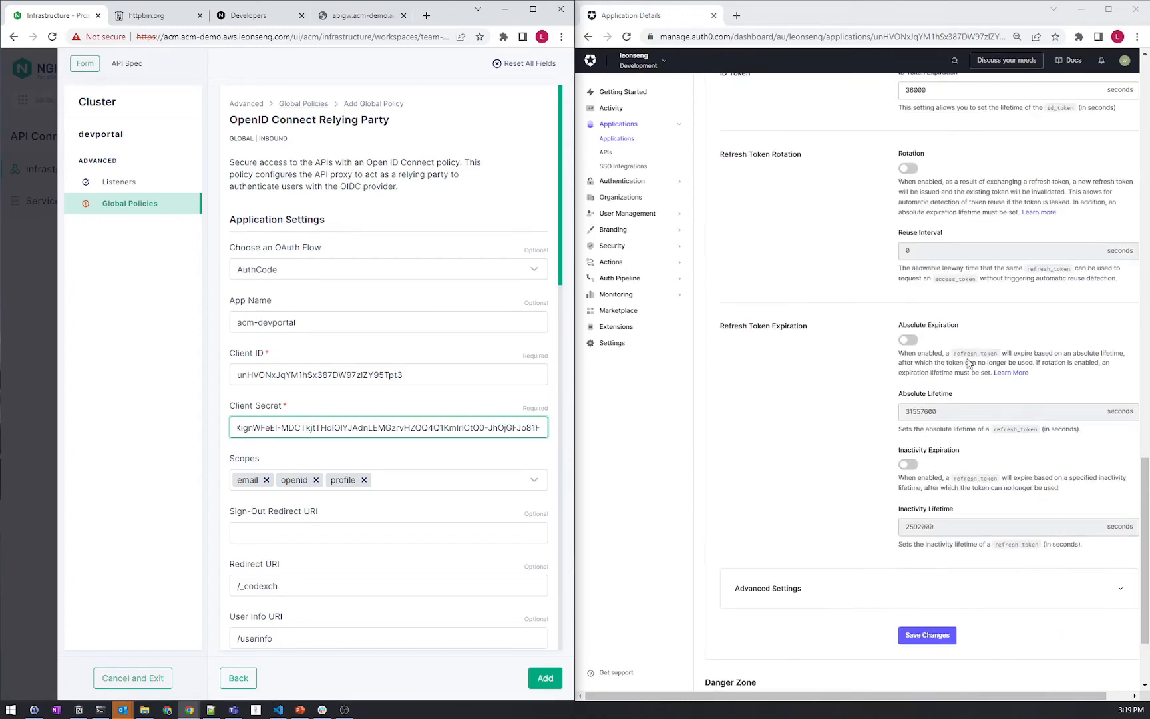
scroll(411, 341, "down", 9)
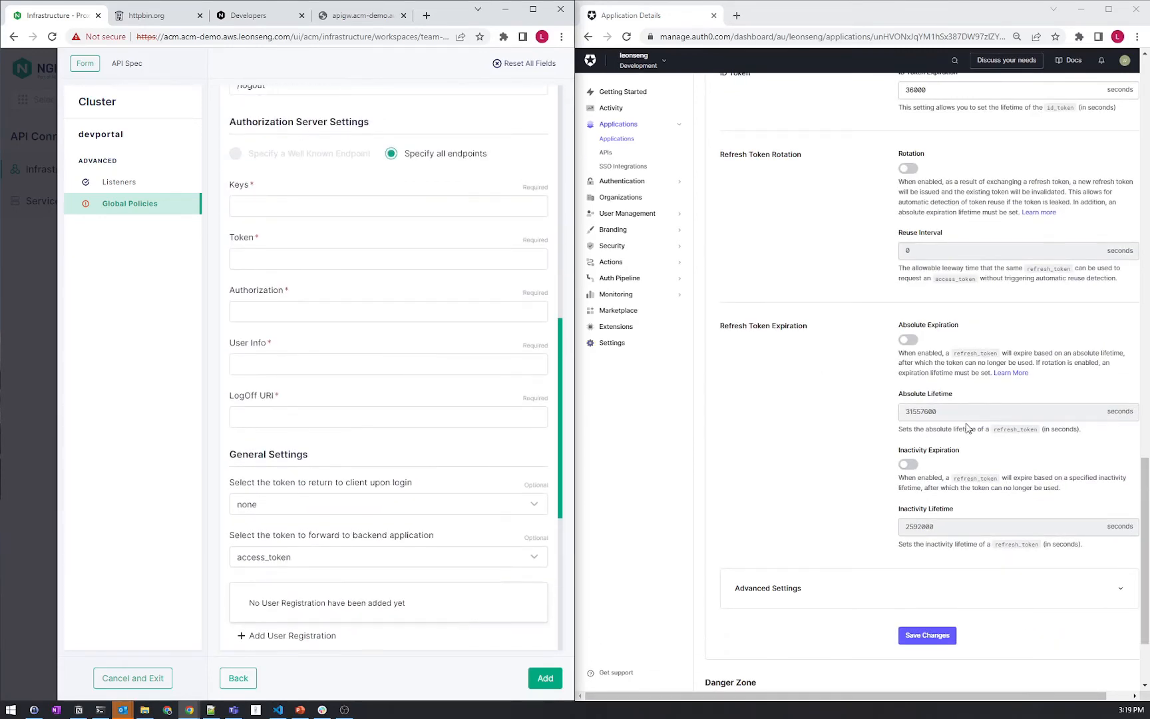
scroll(965, 427, "down", 2)
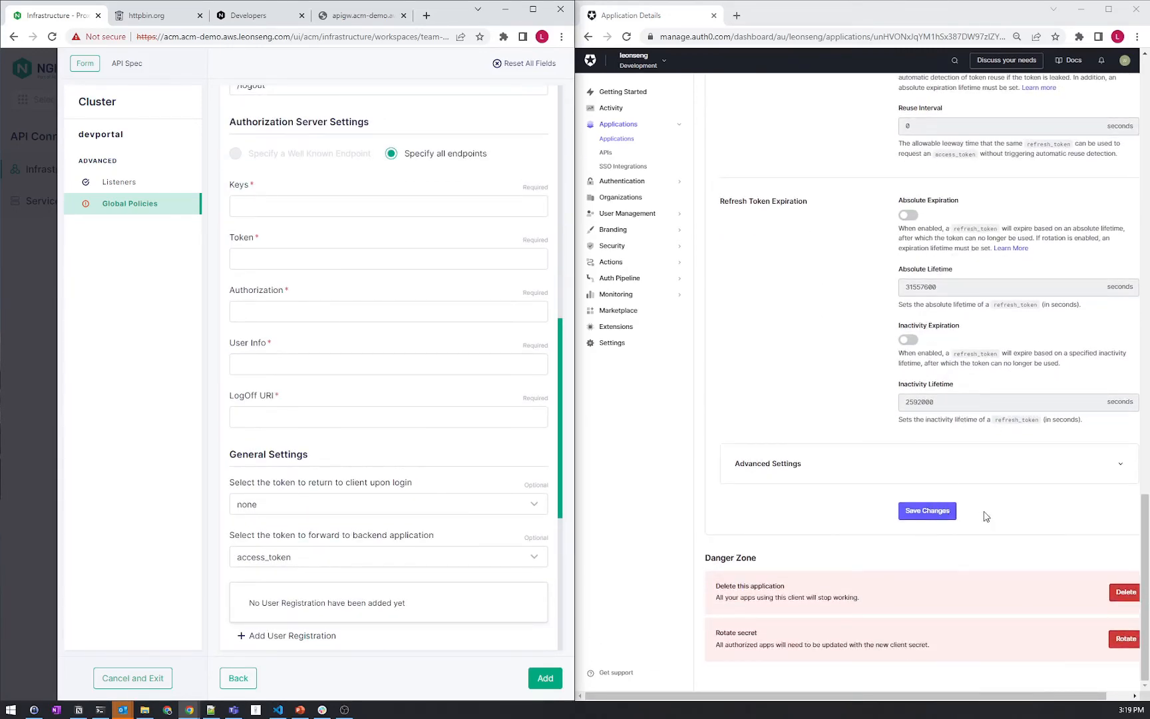
left_click(1120, 464)
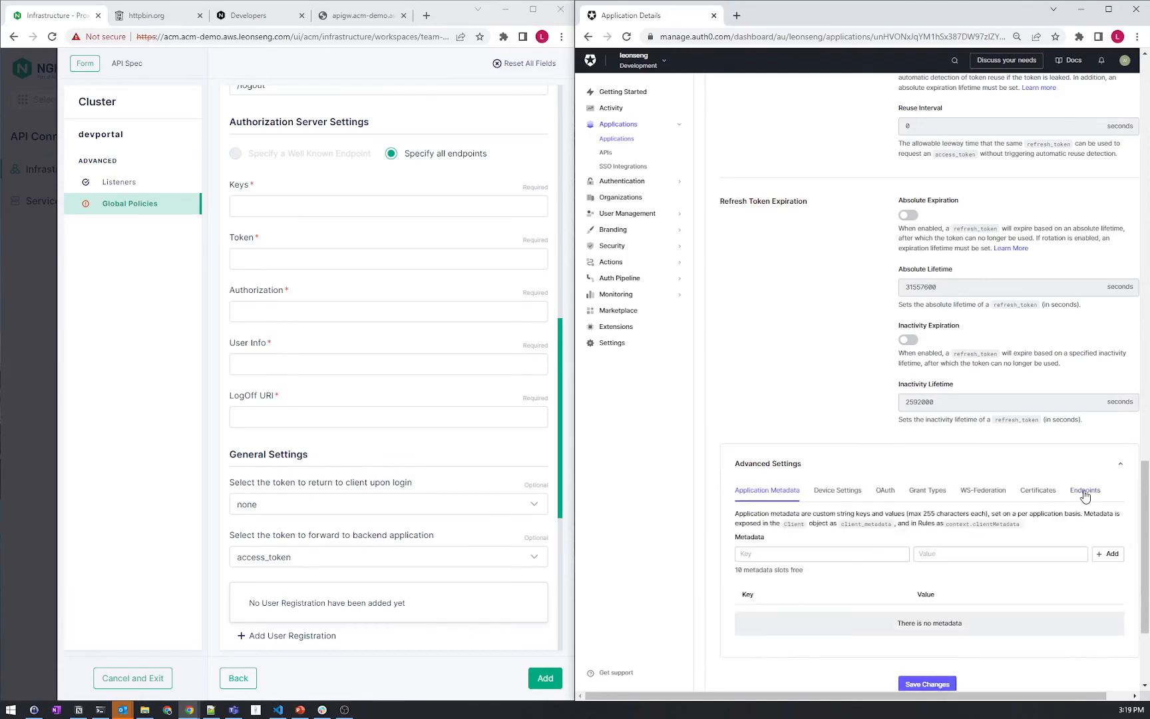
left_click(1085, 493)
scroll(1048, 457, "down", 3)
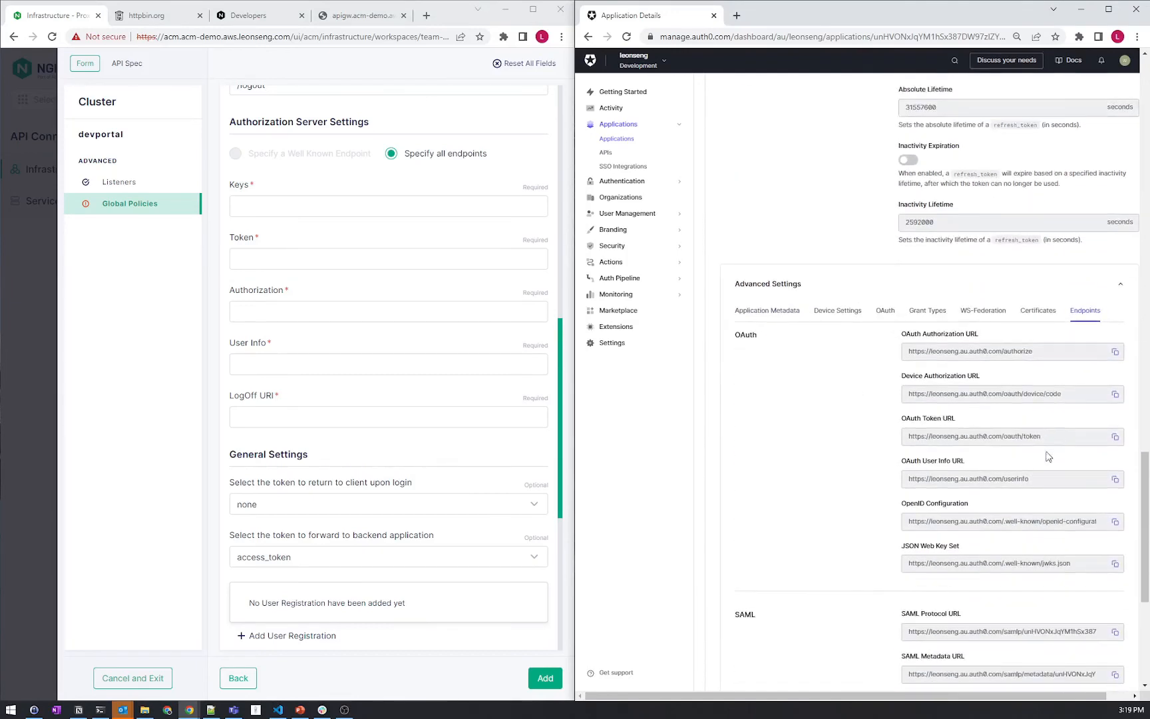
Copy Auth0's OAuth Authorization URL and OAuth Token URL into the policy's Authorization and Token endpoints.
left_click(1114, 352)
left_click(317, 307)
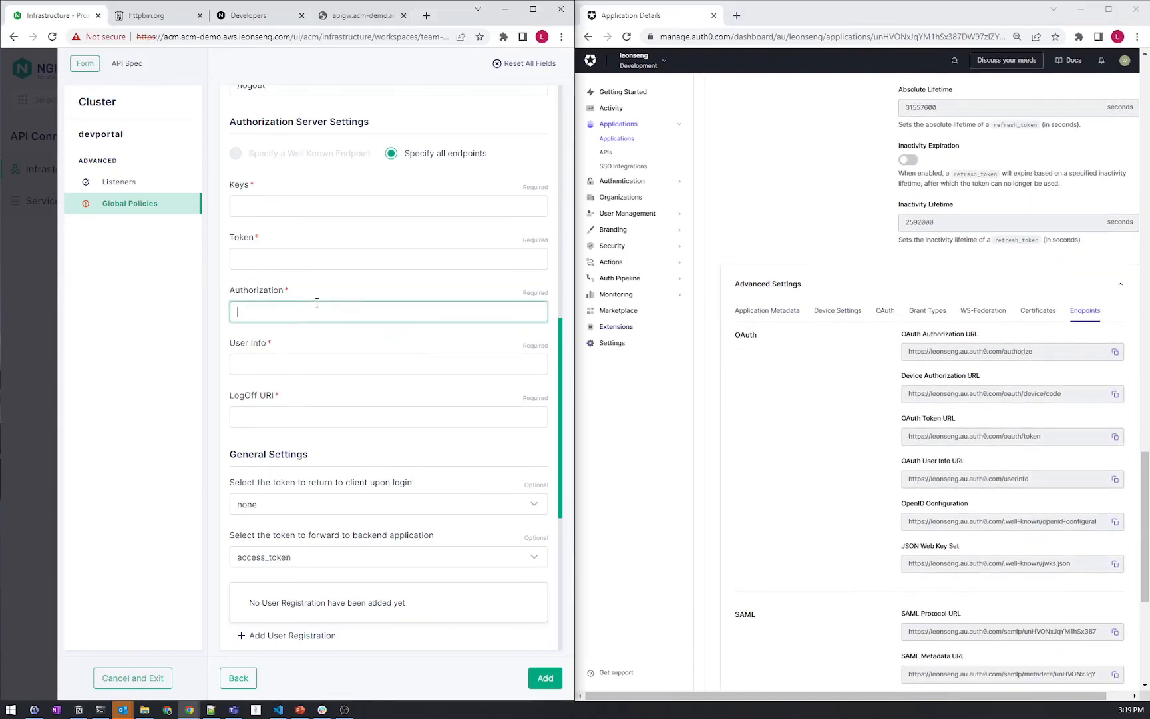
key("ctrl+v")
left_click(1115, 439)
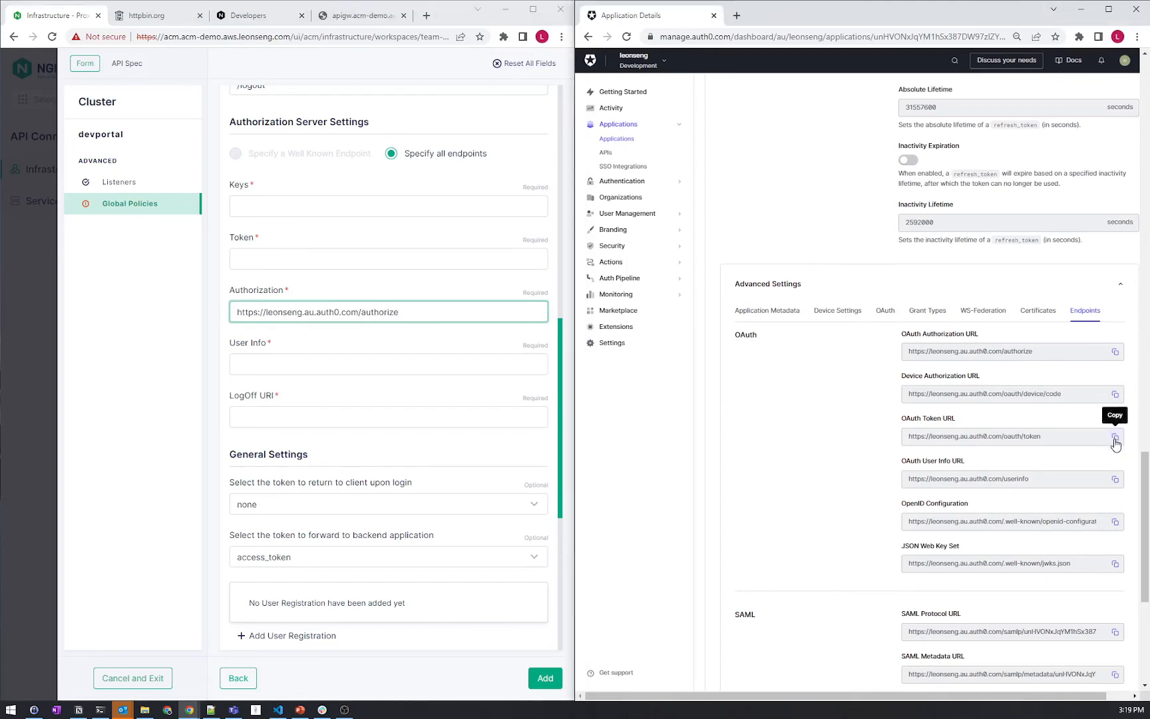
left_click(356, 259)
key("ctrl+v")
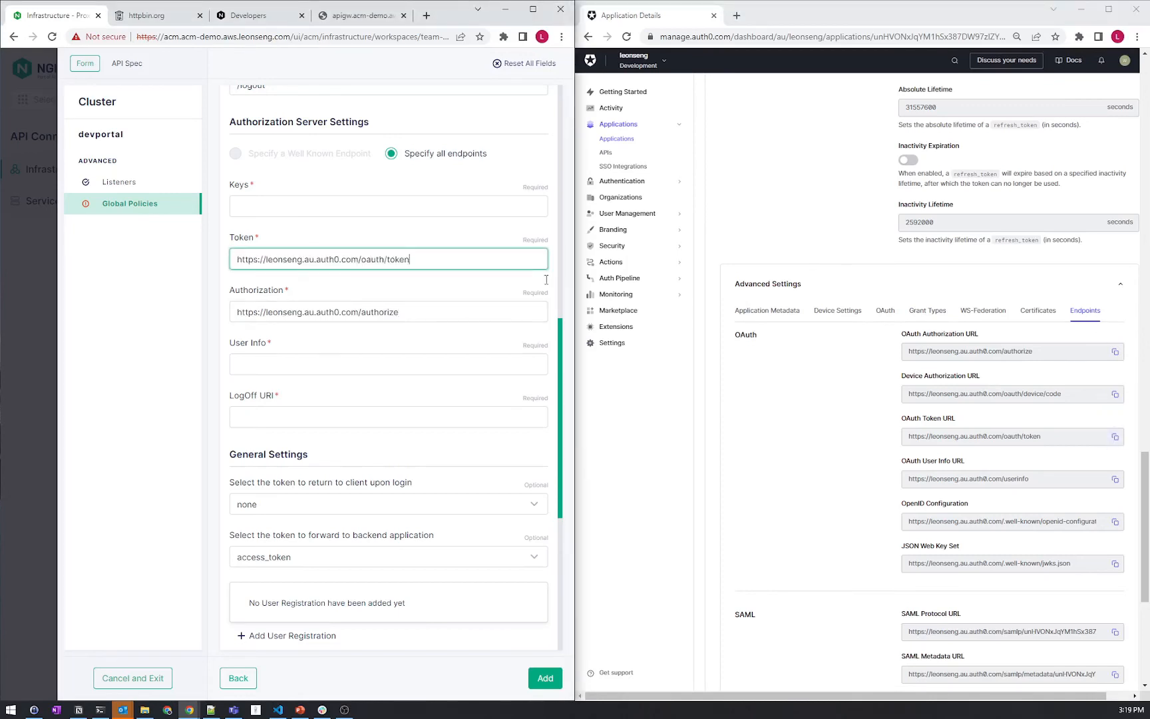
Copy Auth0's OAuth User Info URL and JSON Web Key Set URL into the policy's User Info and Keys endpoints.
left_click(1115, 479)
left_click(446, 369)
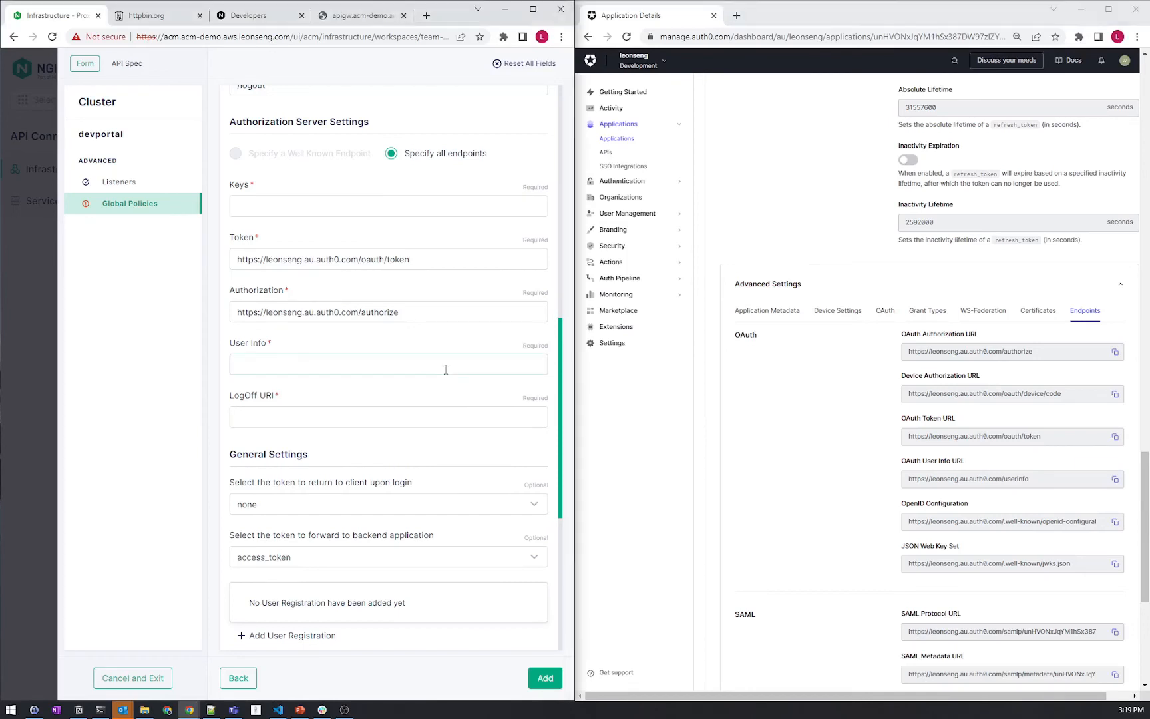
key("ctrl+v")
left_click(1115, 564)
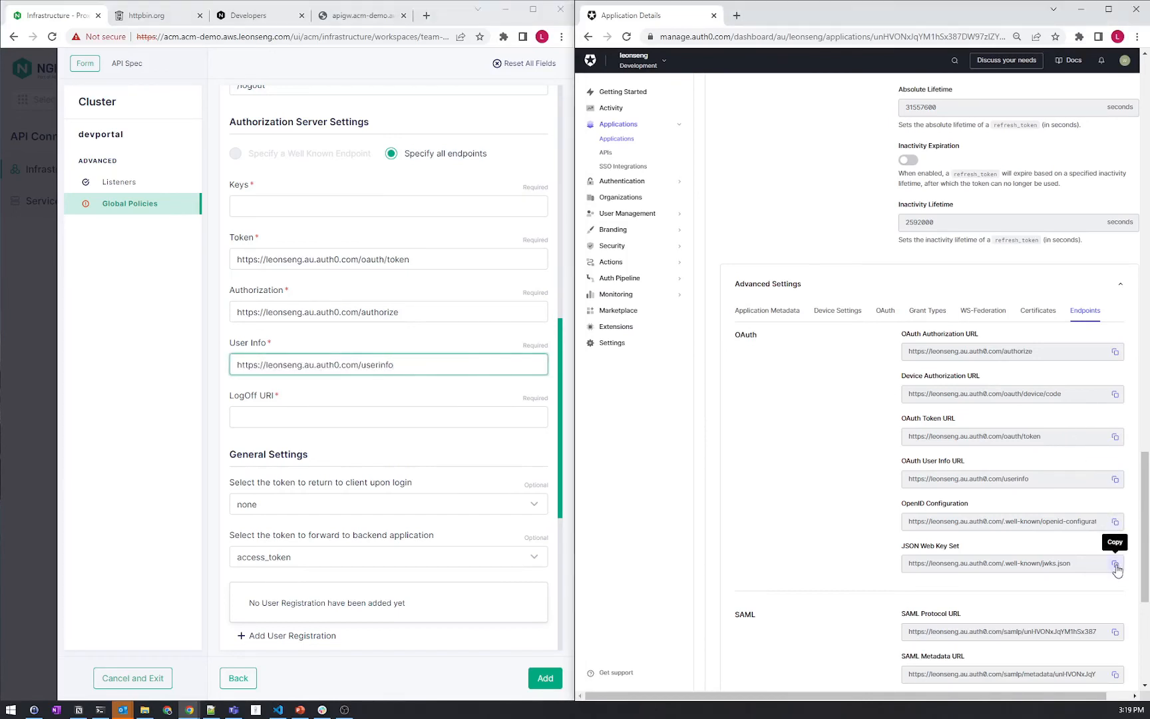
left_click(368, 205)
key("ctrl+v")
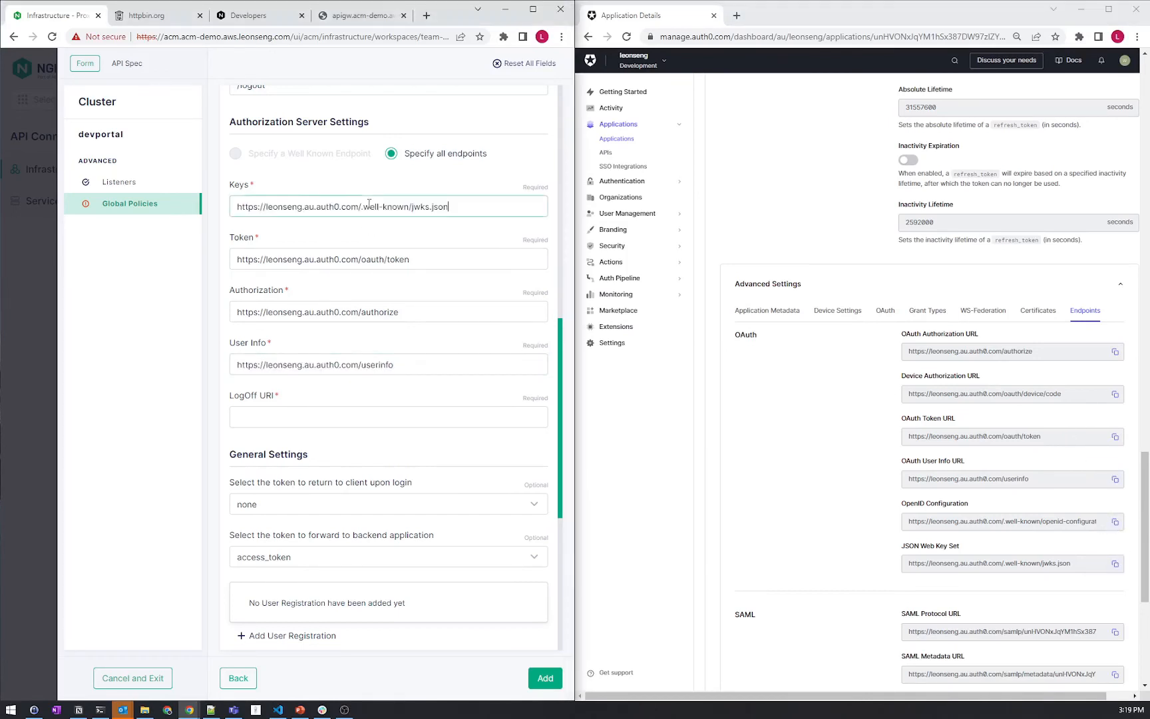
Set the LogOff URI to the Auth0 domain with path /v2/logout, and add and submit the OpenID Connect policy.
left_click(354, 363)
key("ctrl+a")
key("ctrl+c")
left_click(366, 417)
key("ctrl+v")
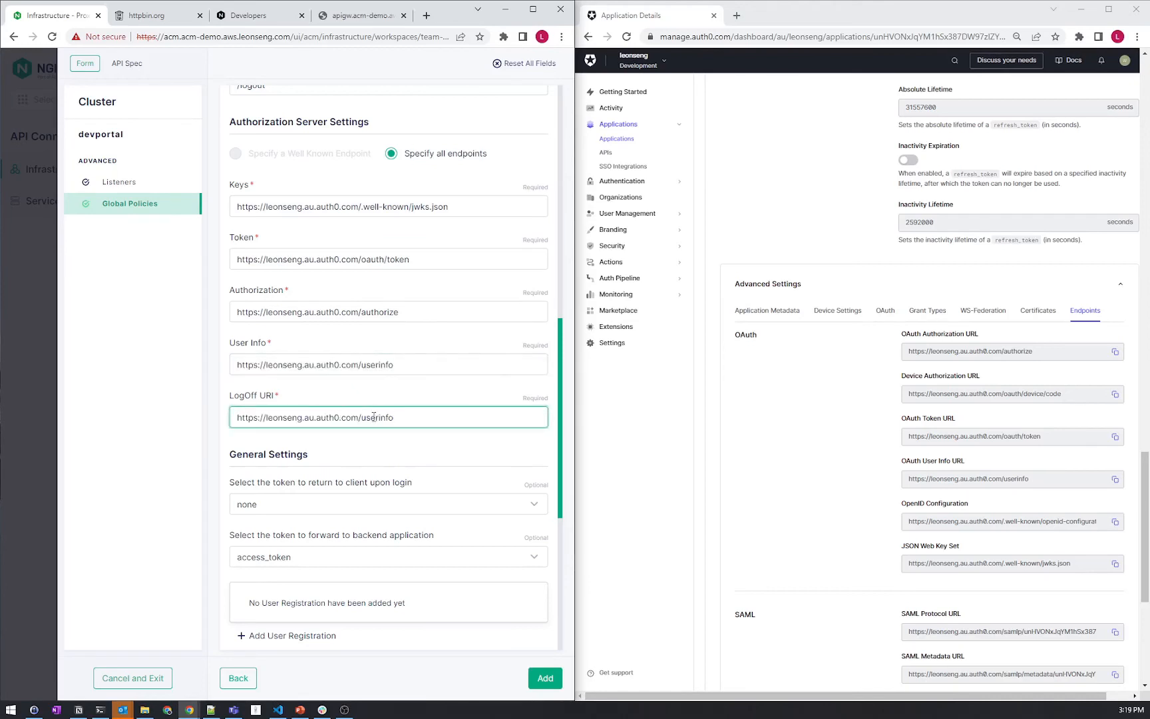
double_click(374, 416)
type("v2/logout")
left_click(542, 676)
left_click(540, 678)
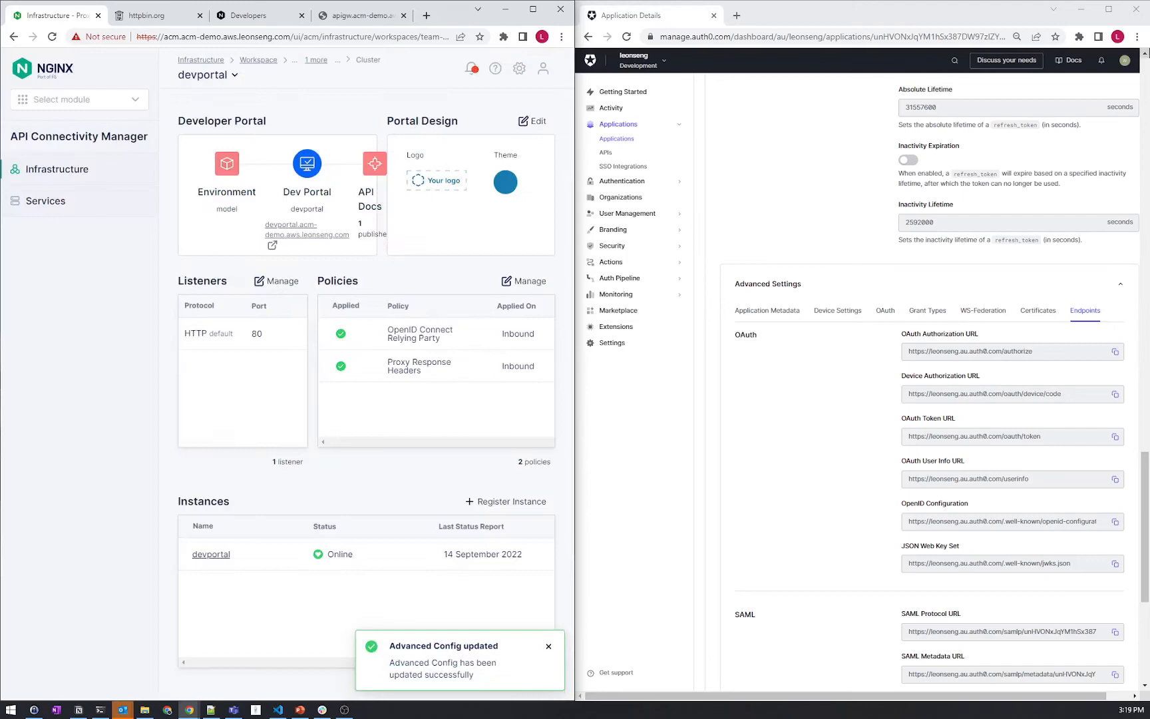
Put the Auth0 window away, enlarge API Connectivity Manager and open the api-team-a services workspace.
left_click(1081, 10)
left_click(533, 10)
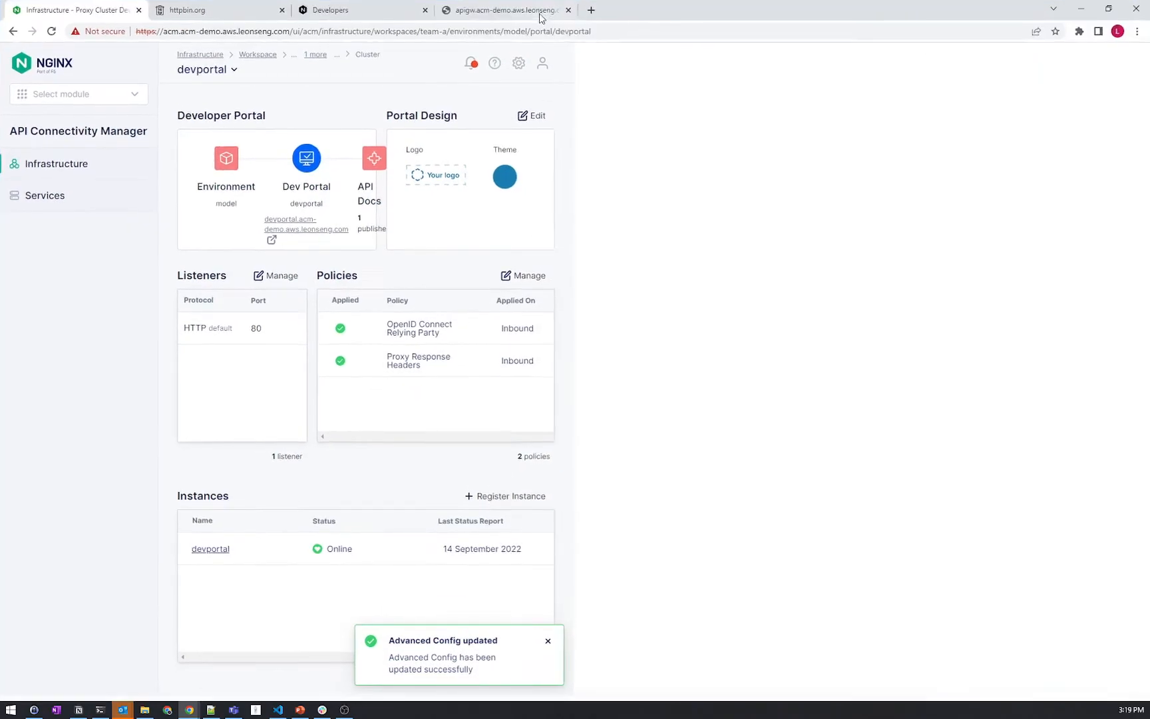
left_click(41, 204)
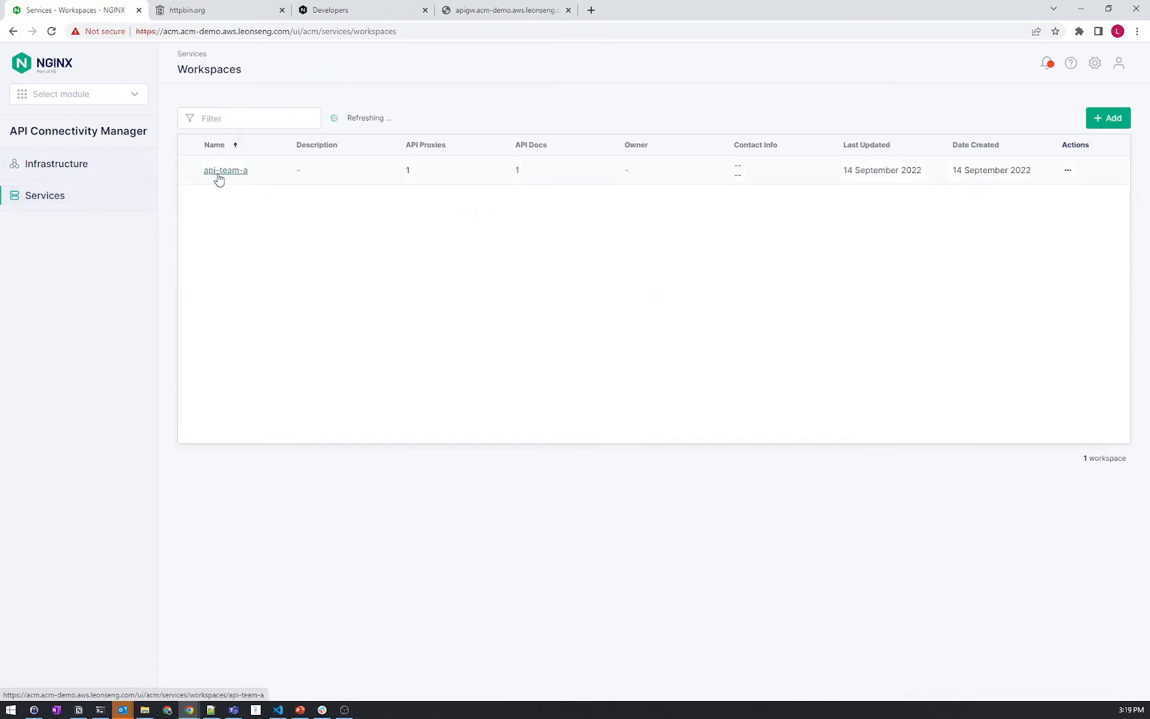
left_click(219, 178)
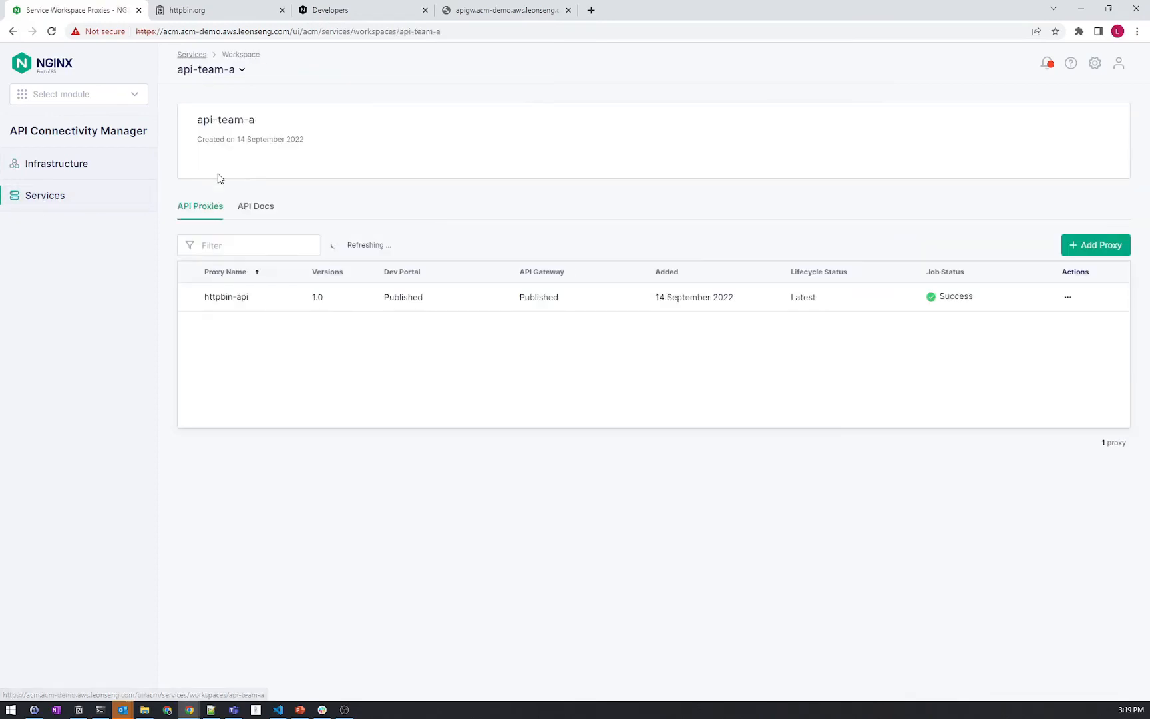
Add httpbin-v2.yaml from Downloads as a new API doc in the api-team-a workspace.
left_click(266, 210)
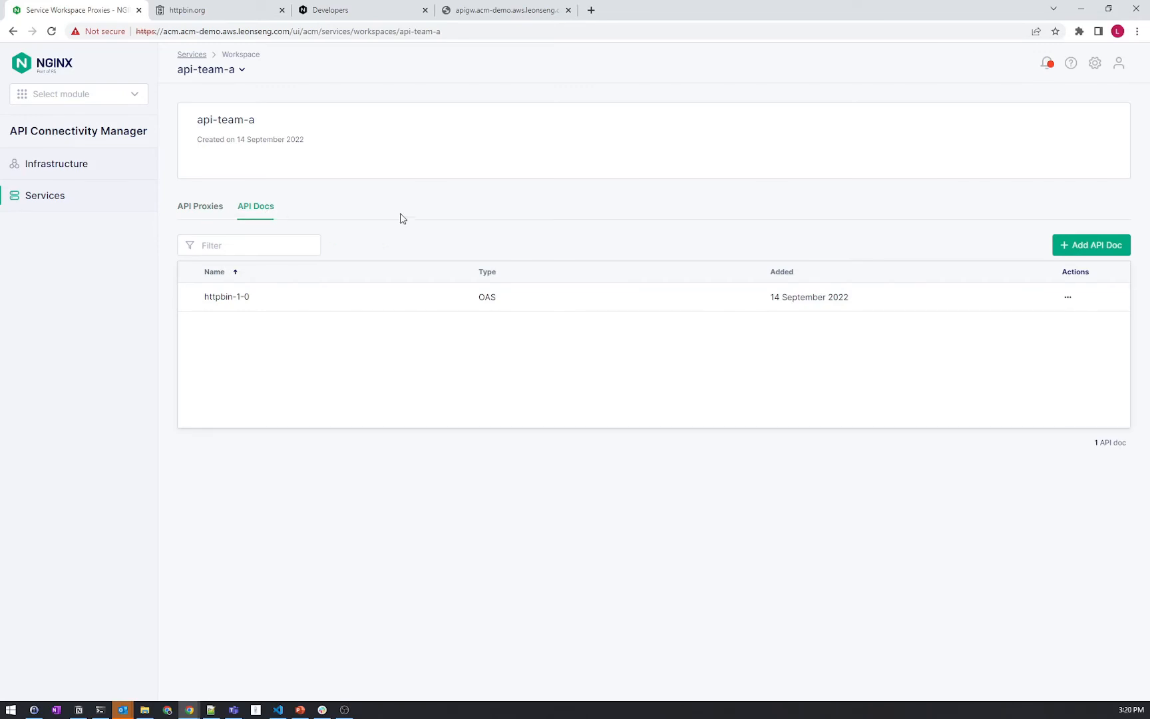
left_click(1072, 248)
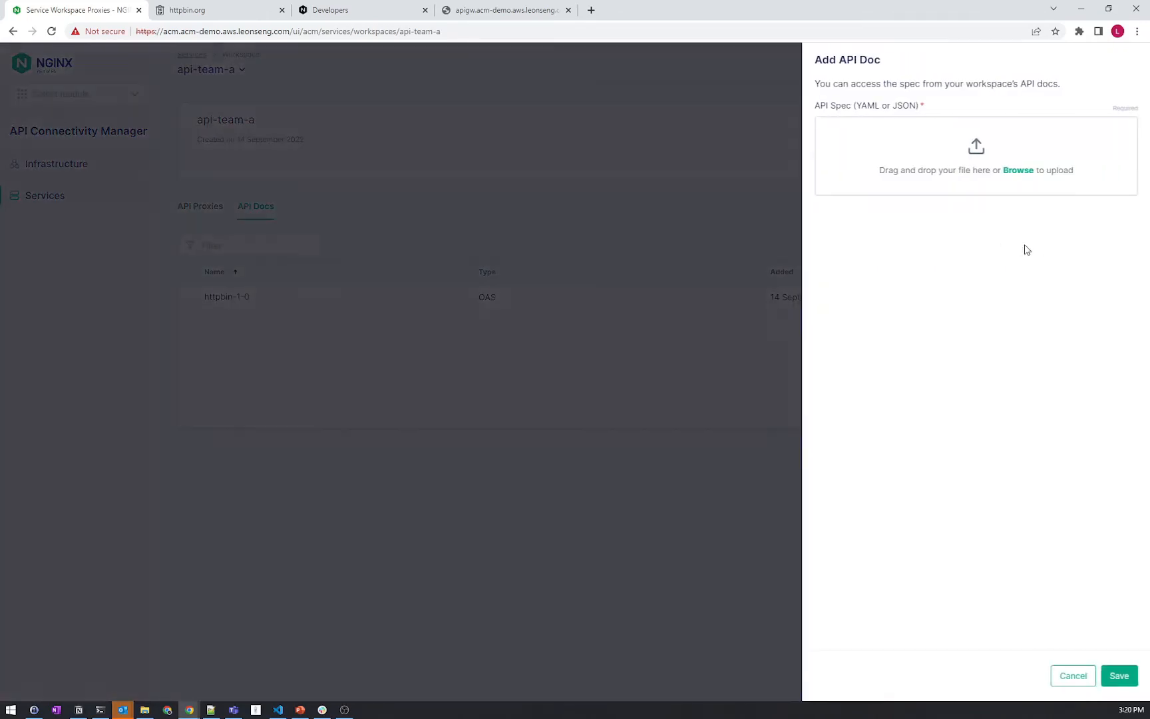
left_click(1018, 172)
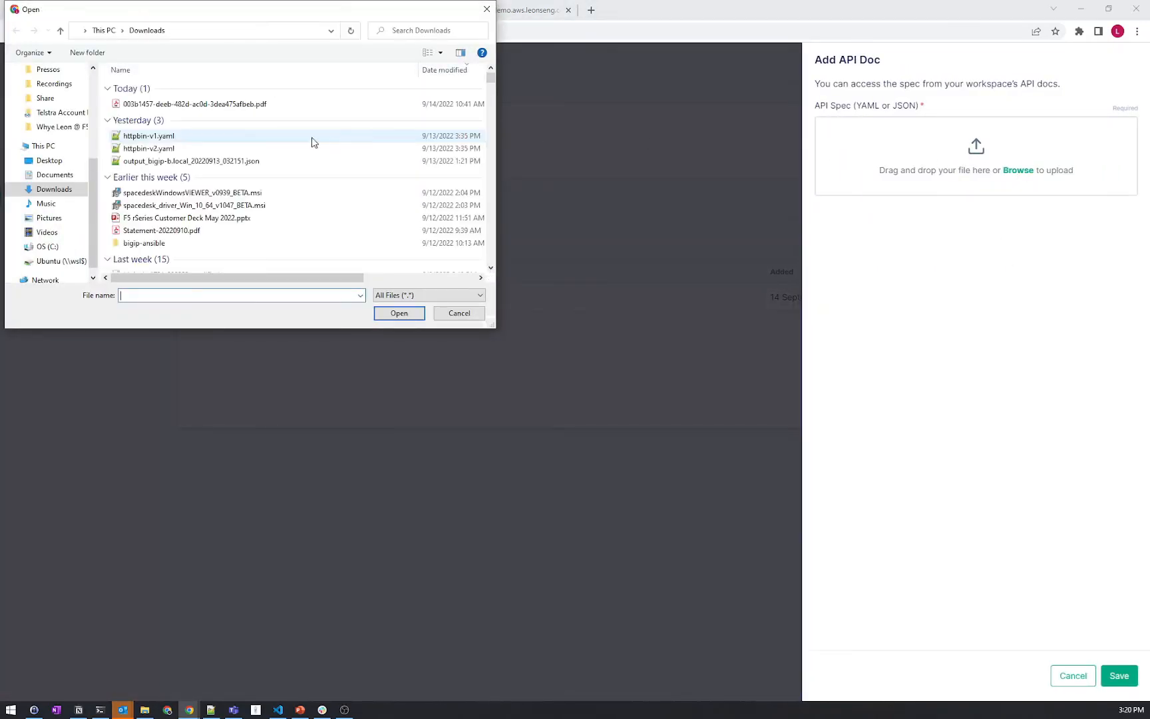
double_click(138, 149)
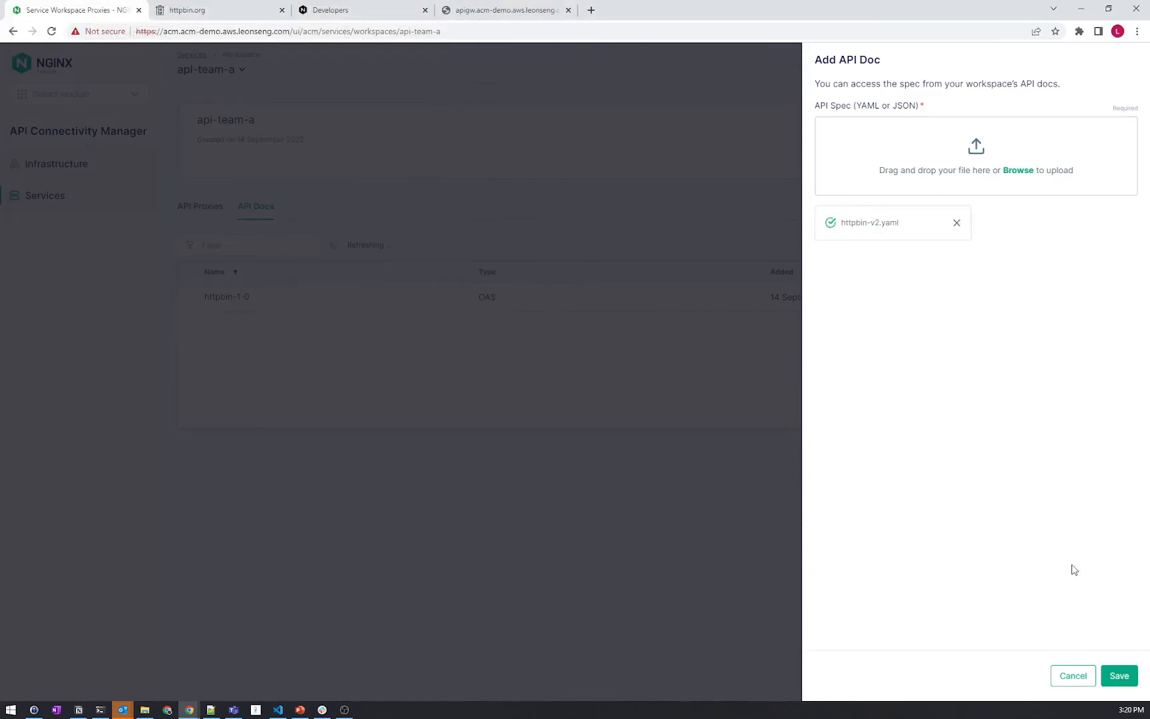
left_click(1117, 675)
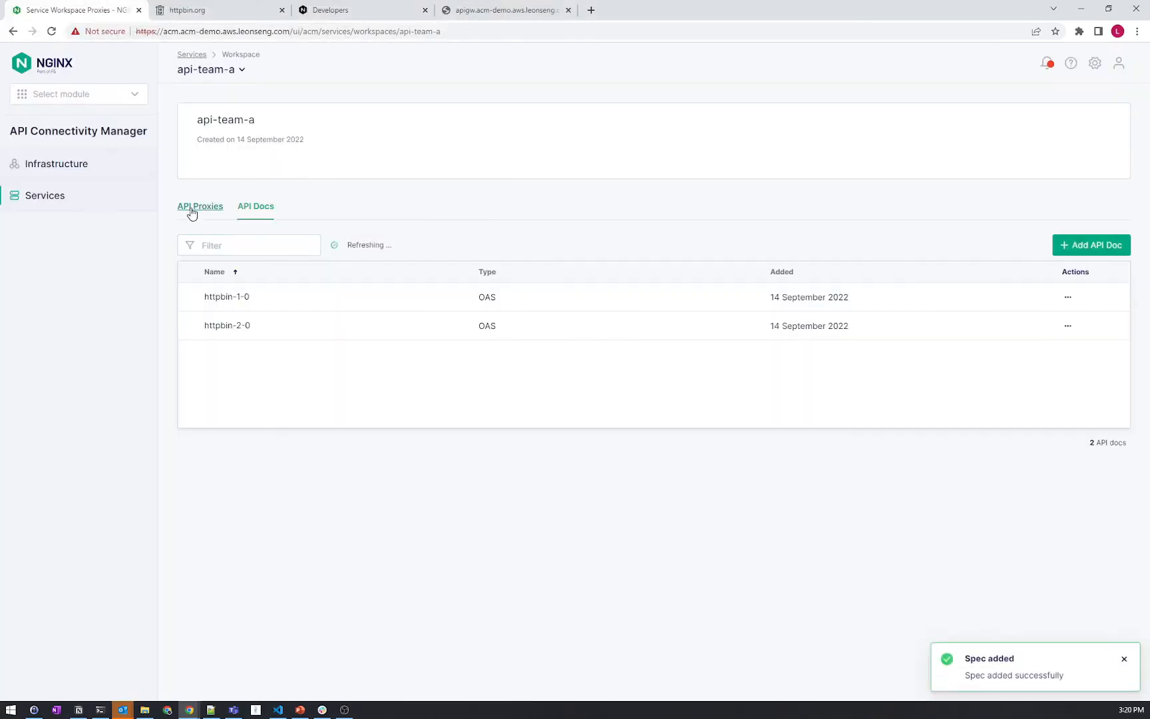
Start a new API proxy in api-team-a with backend service httpbin-svc and service target hostname httpbin.org.
left_click(191, 212)
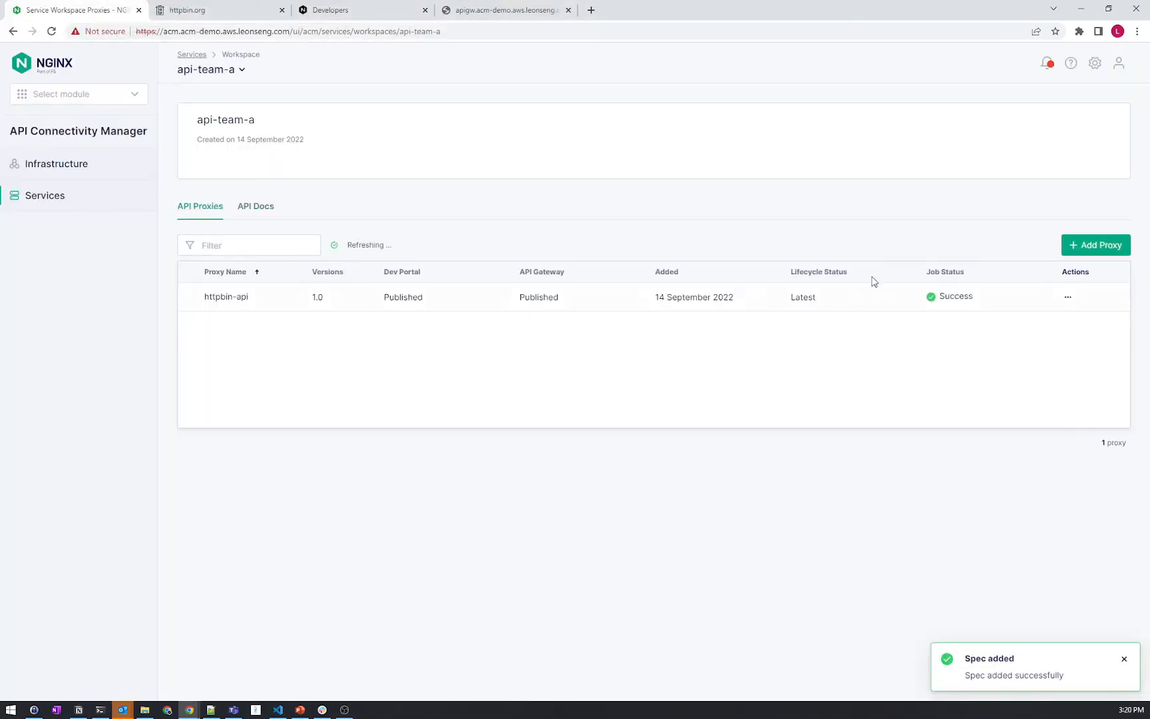
left_click(1078, 246)
left_click(891, 140)
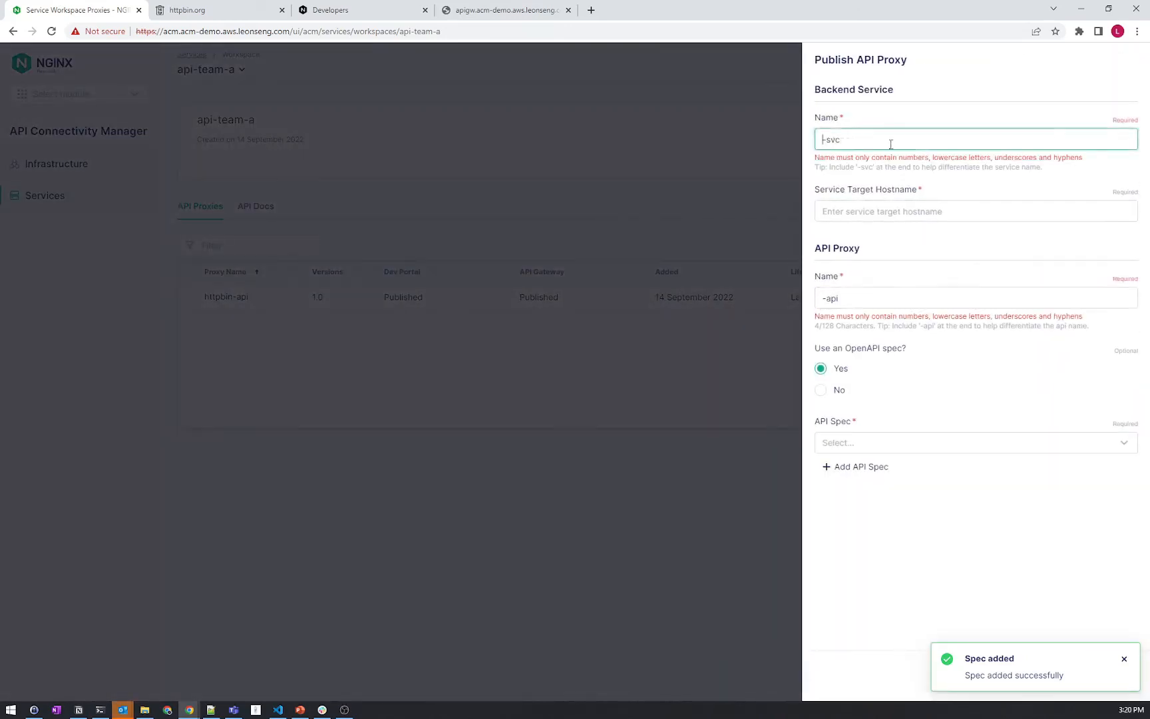
type("httpbin")
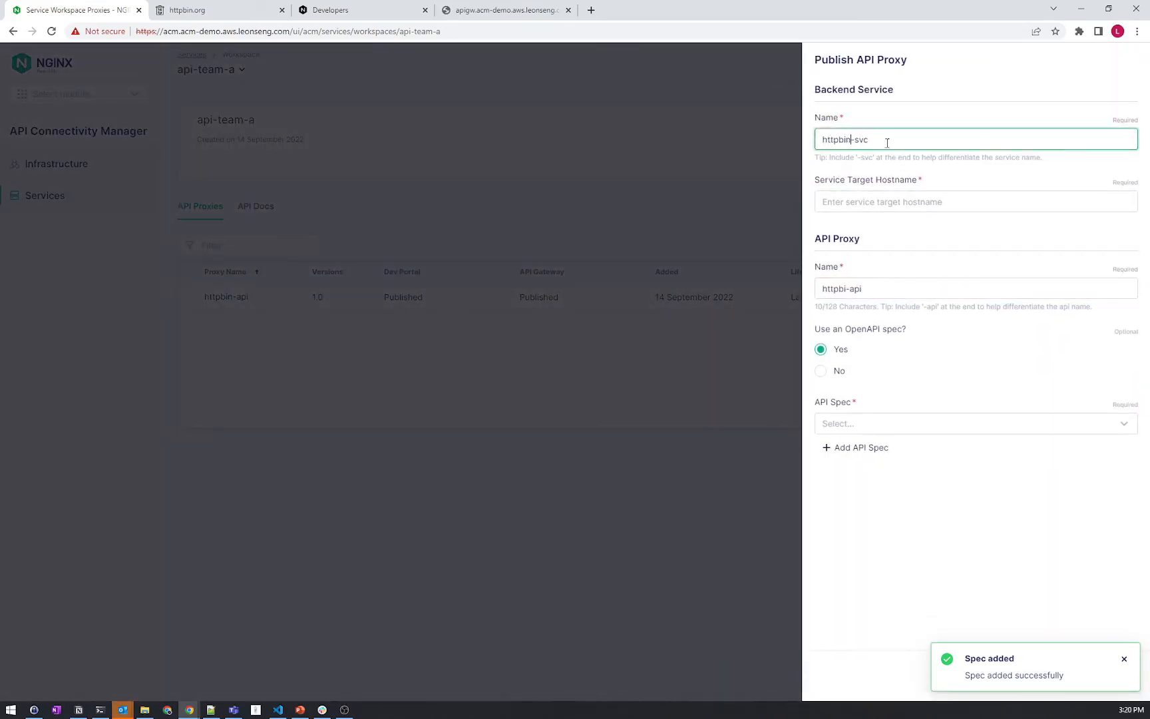
key("Tab")
type("ht")
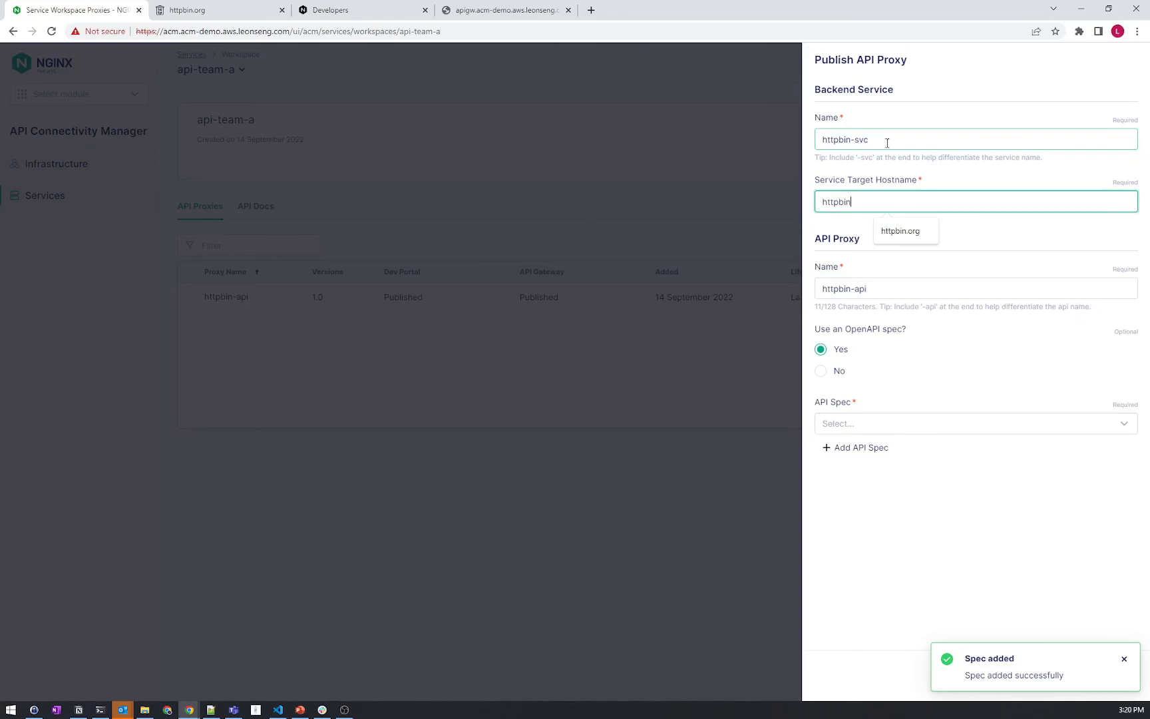
type("tpbin")
left_click(906, 233)
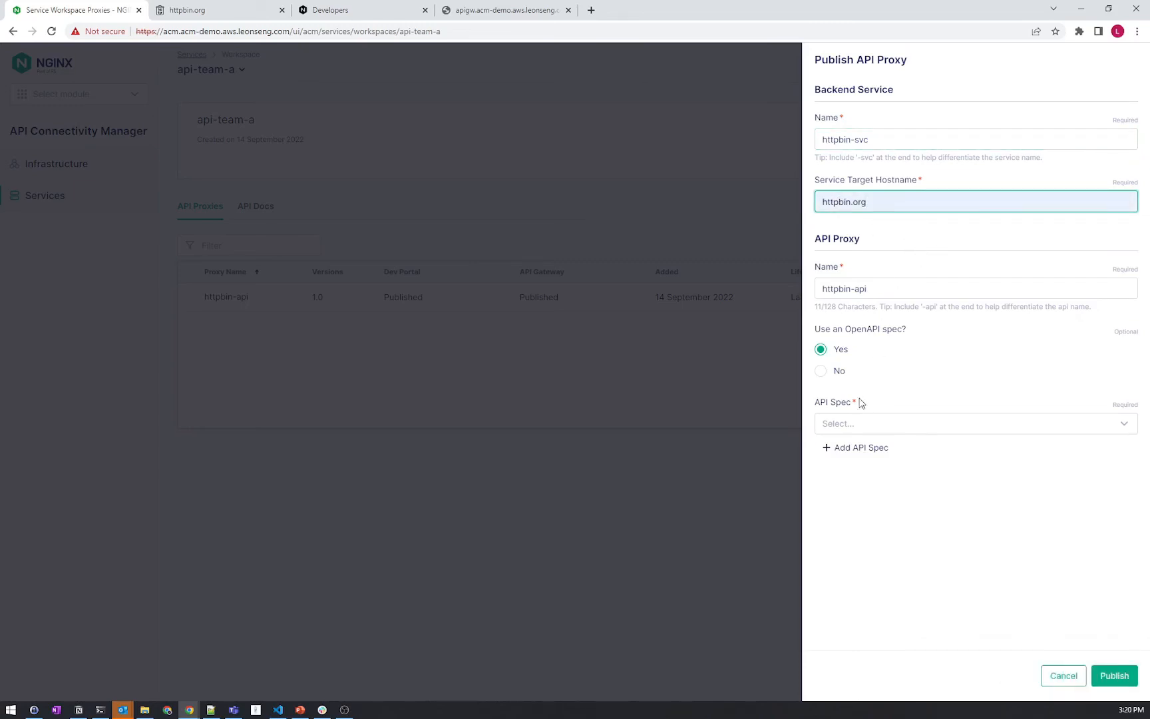
Assign the httpbin-2-0 API spec and the apigw gateway proxy hostname to the new proxy.
left_click(847, 424)
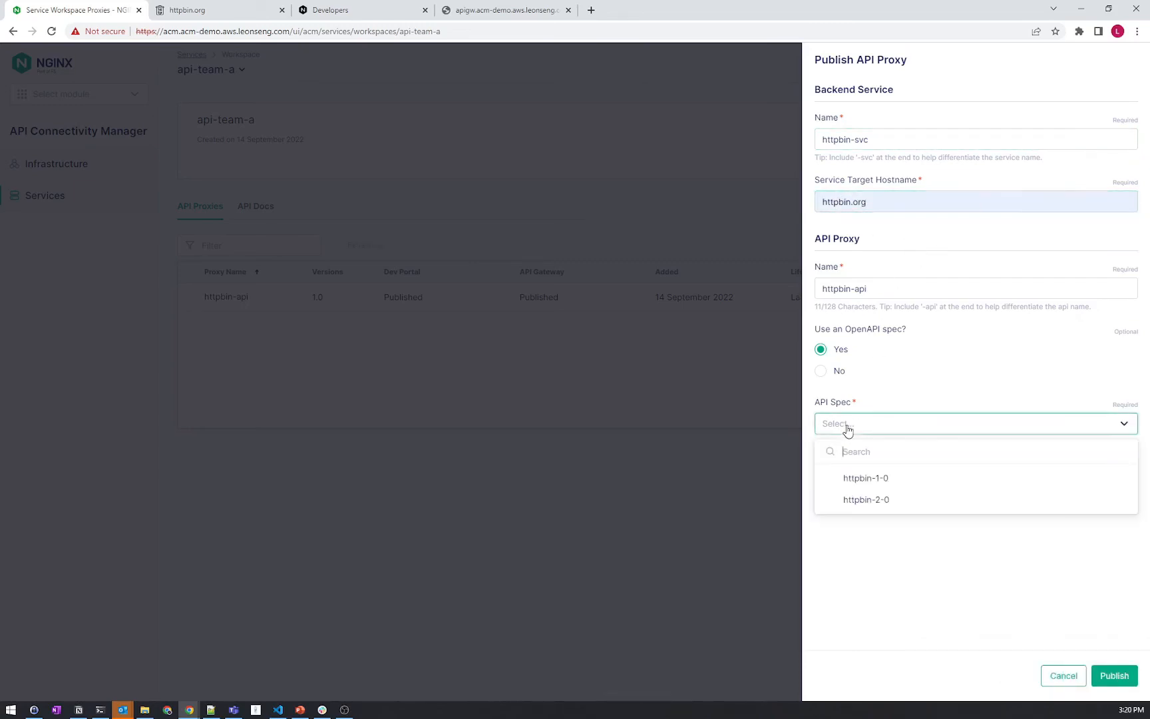
left_click(871, 506)
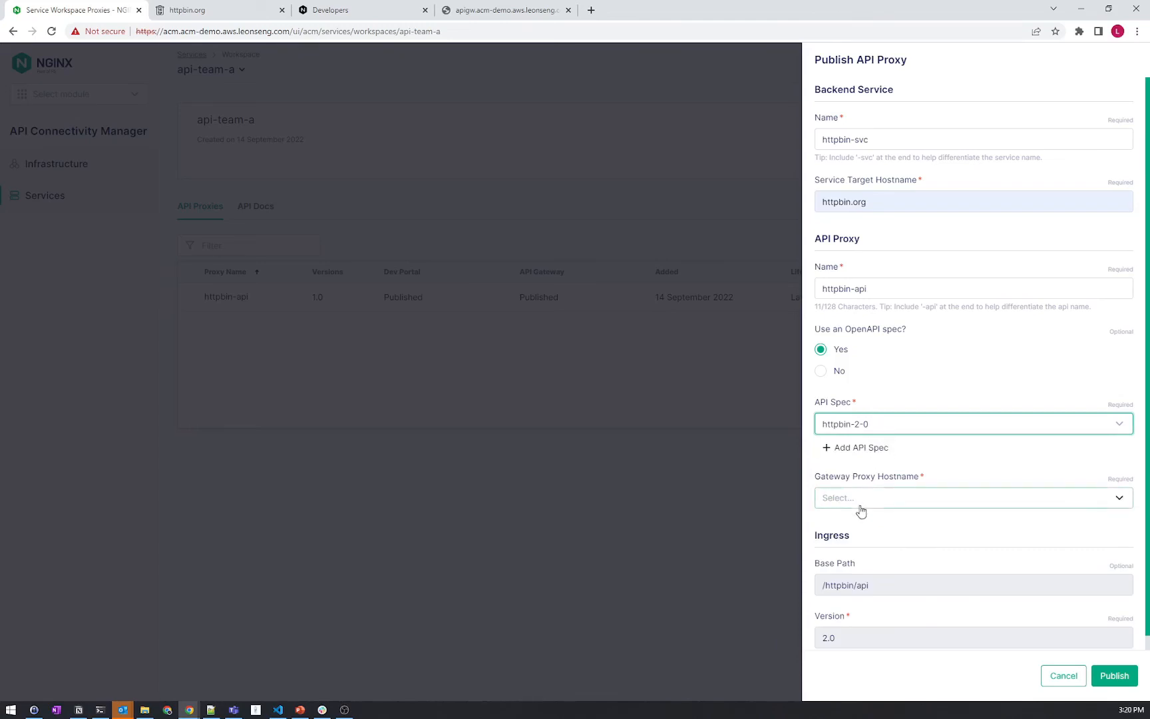
left_click(860, 507)
left_click(852, 551)
scroll(931, 478, "down", 1)
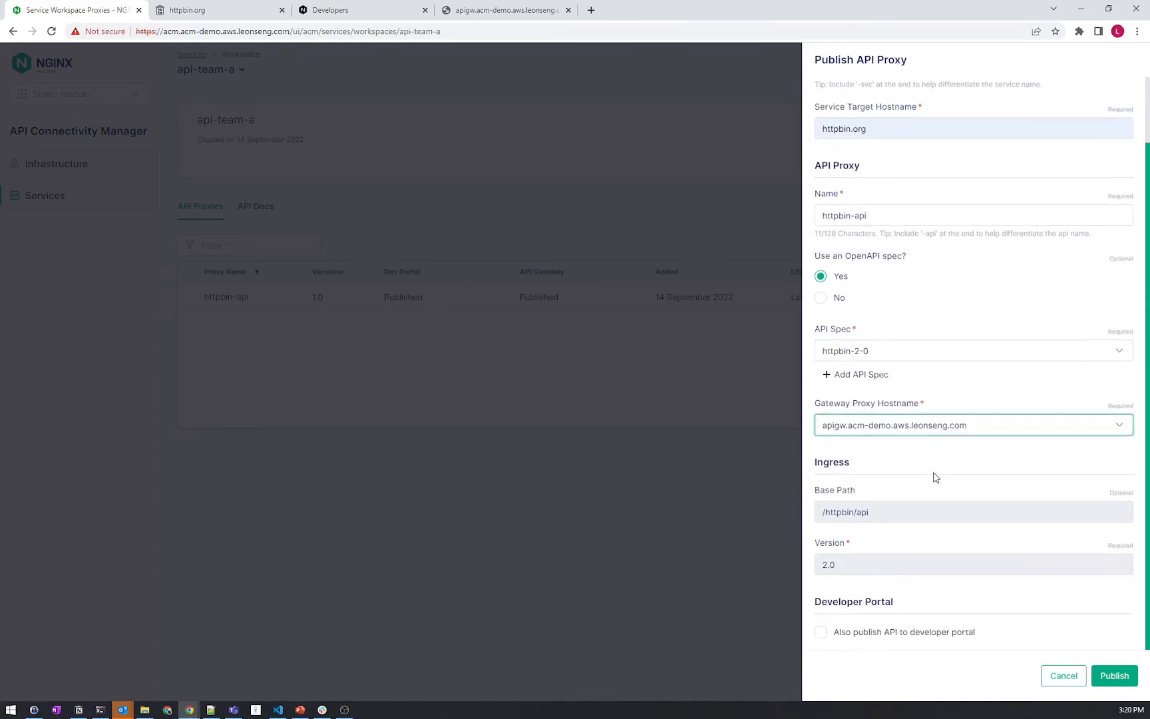
Enable publishing the API to the developer portal as well, using the devportal portal proxy hostname.
left_click(827, 632)
scroll(858, 572, "down", 2)
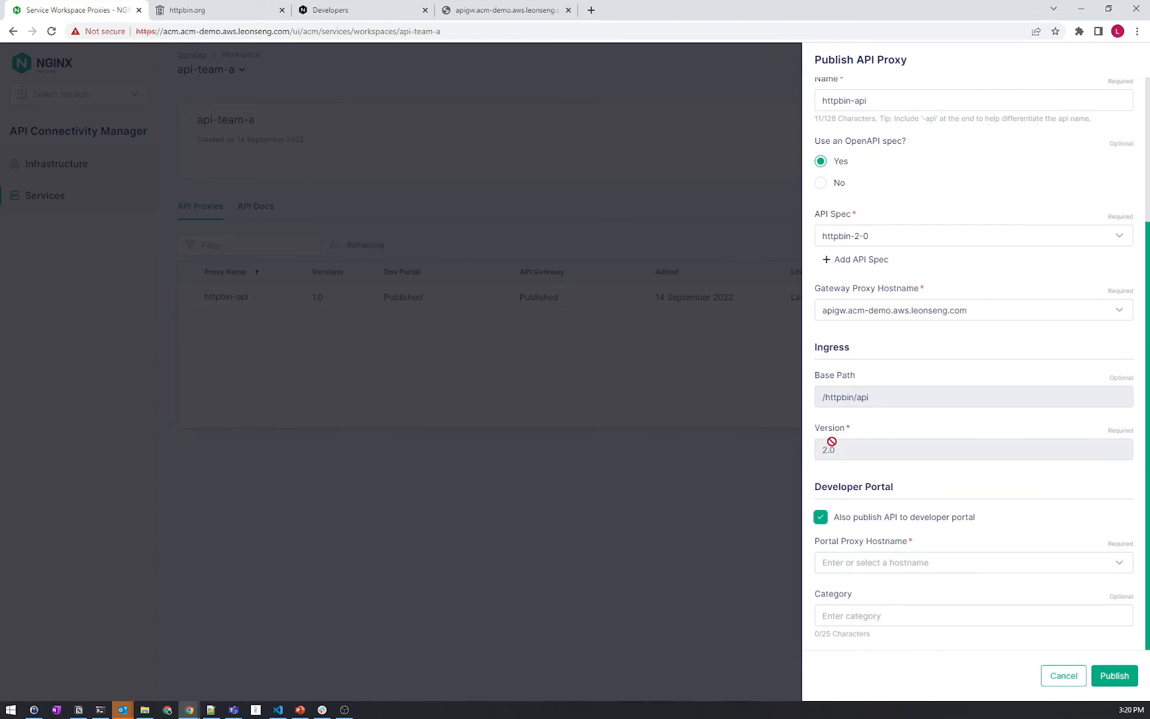
left_click(882, 573)
left_click(912, 618)
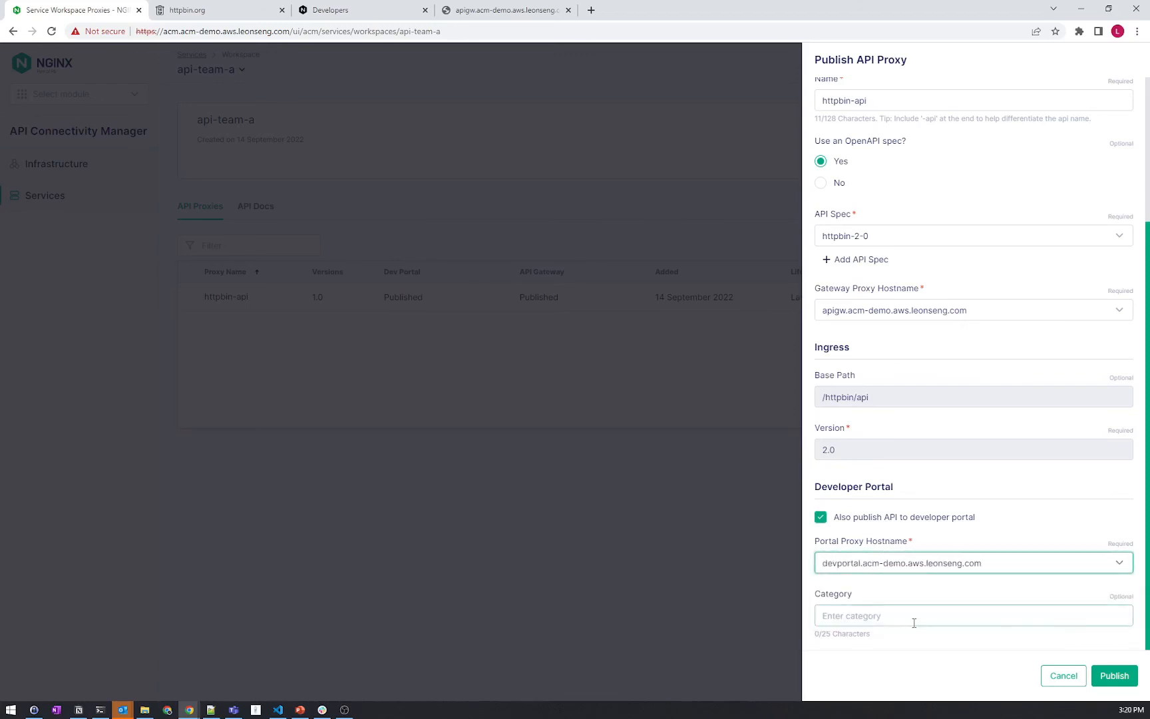
Publish the httpbin-api version 2.0 proxy and open its advanced ingress configuration.
left_click(1122, 678)
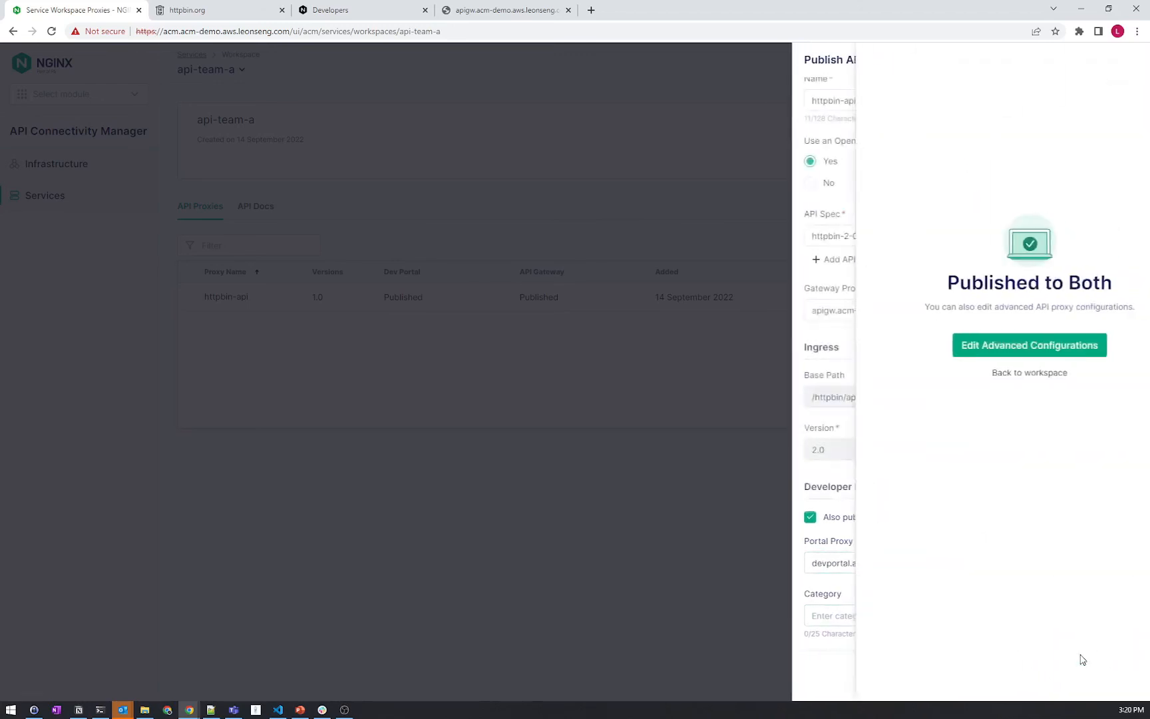
left_click(960, 353)
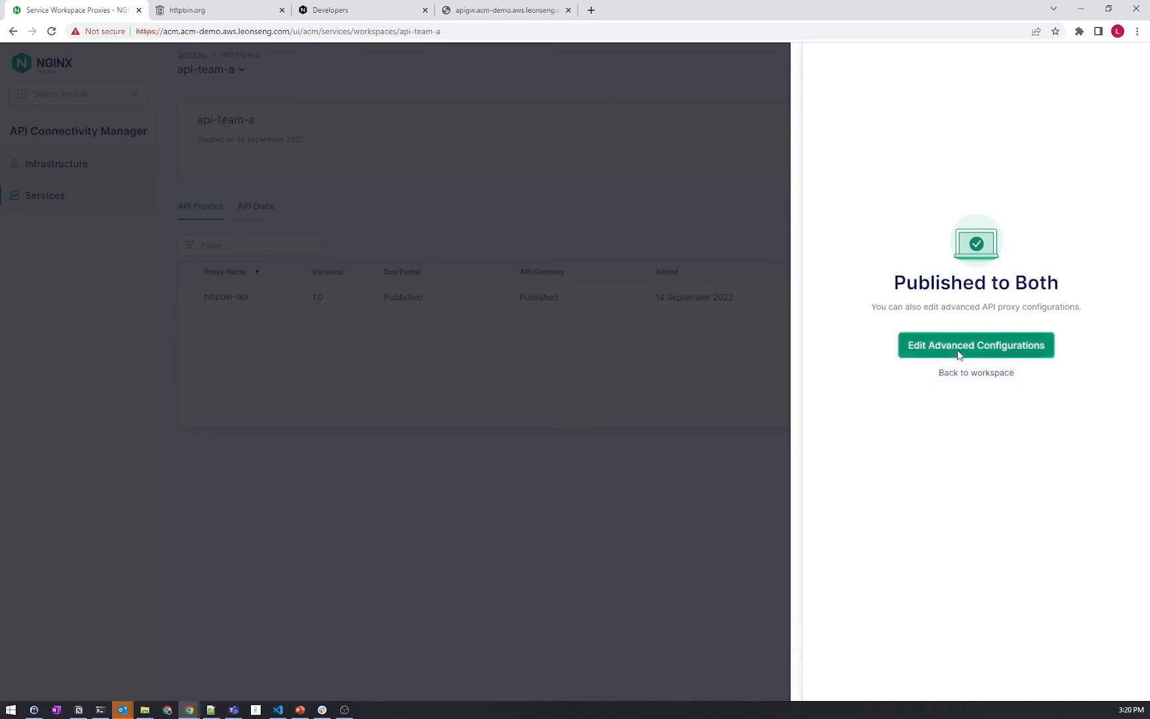
left_click(189, 221)
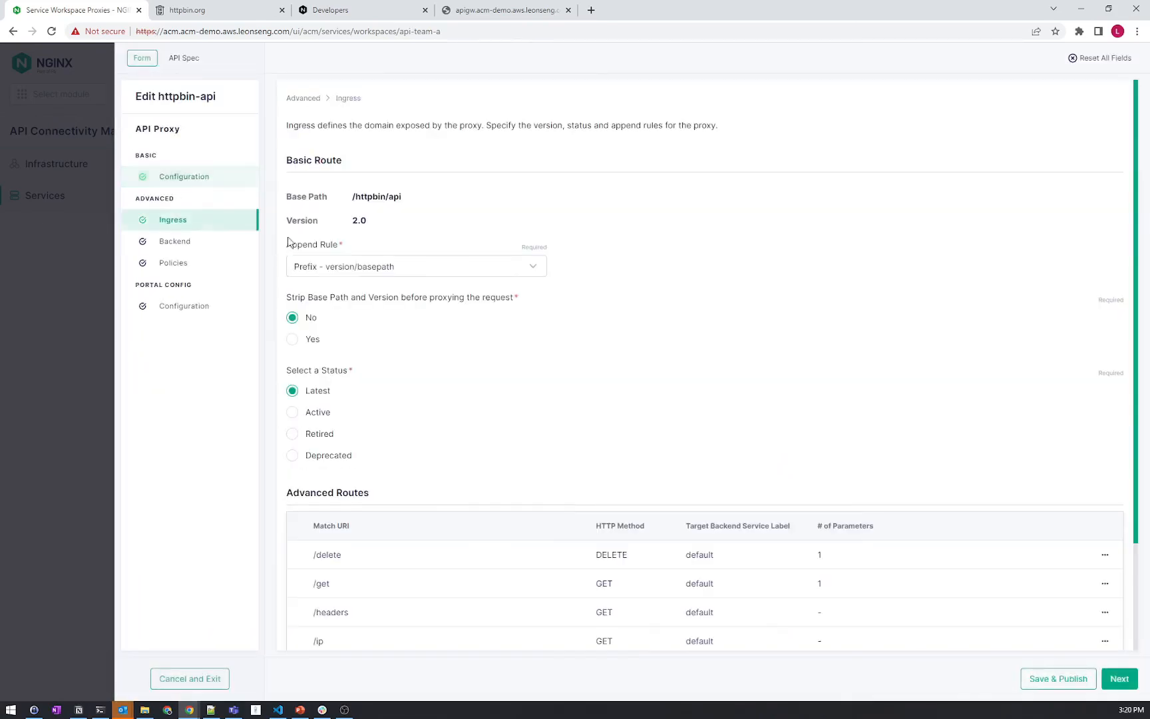
Set the ingress append rule to Suffix - basepath/version and enable stripping the base path and version before proxying the request.
left_click(326, 269)
left_click(350, 316)
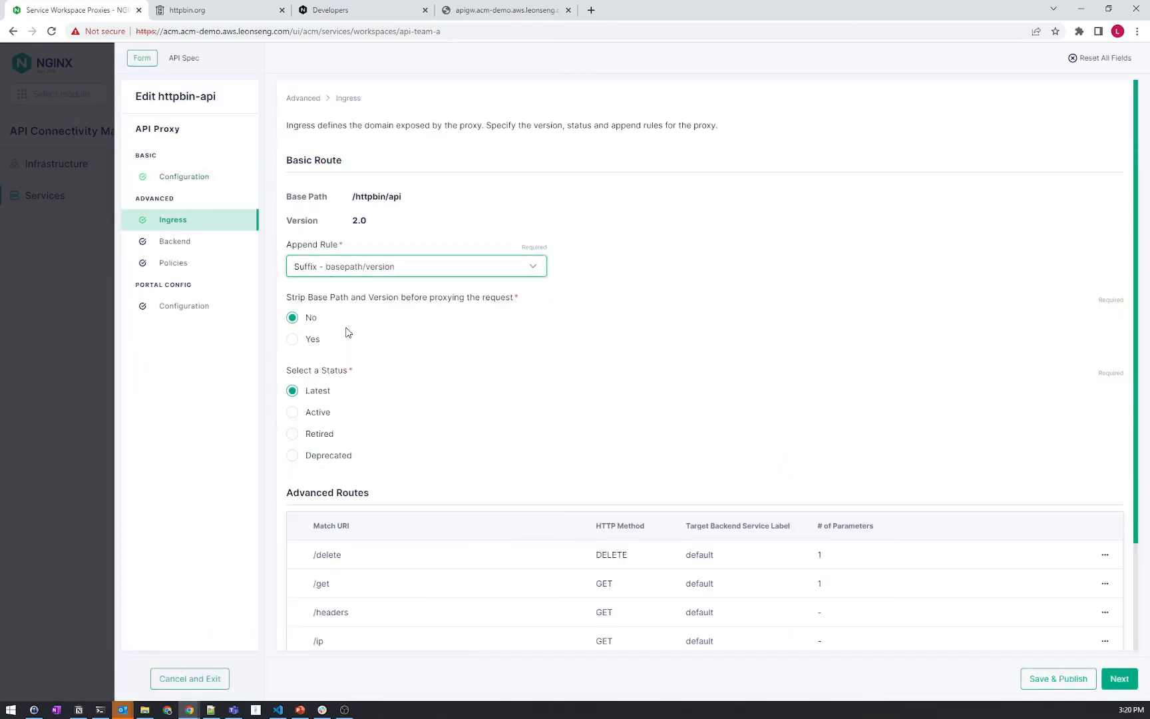
left_click(291, 340)
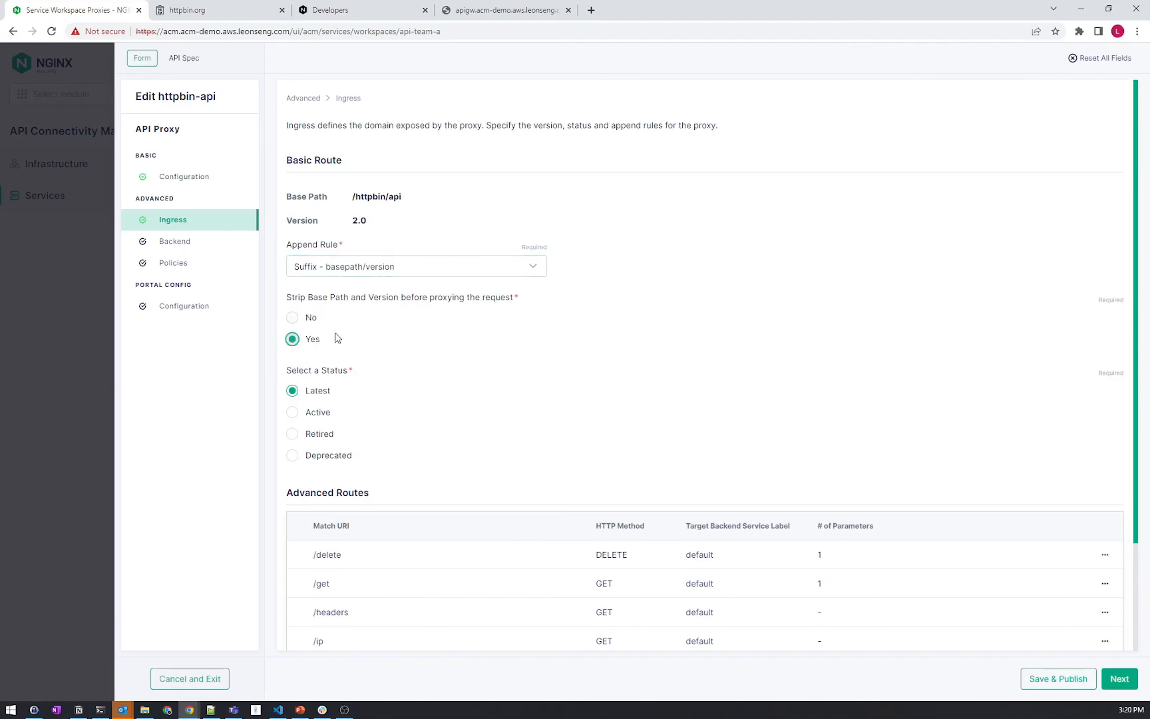
Add an APIKey Authentication policy to the proxy with key name apikey supplied in the header and no predefined credentials.
left_click(173, 266)
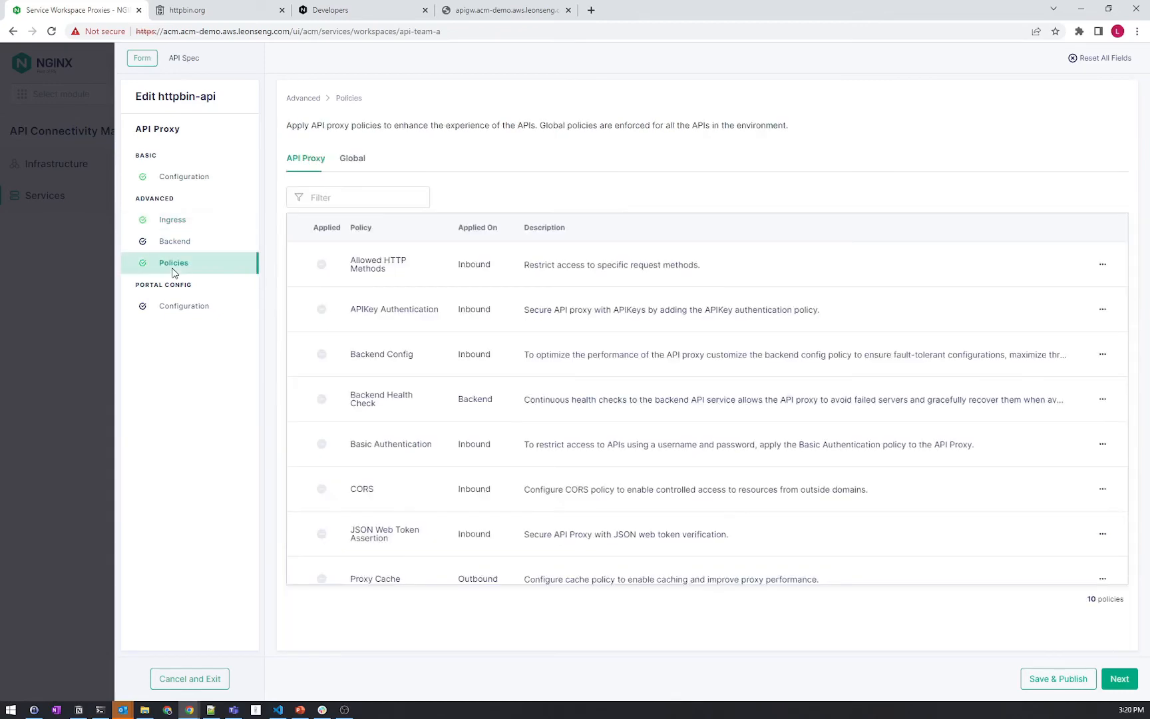
left_click(1102, 310)
left_click(1064, 339)
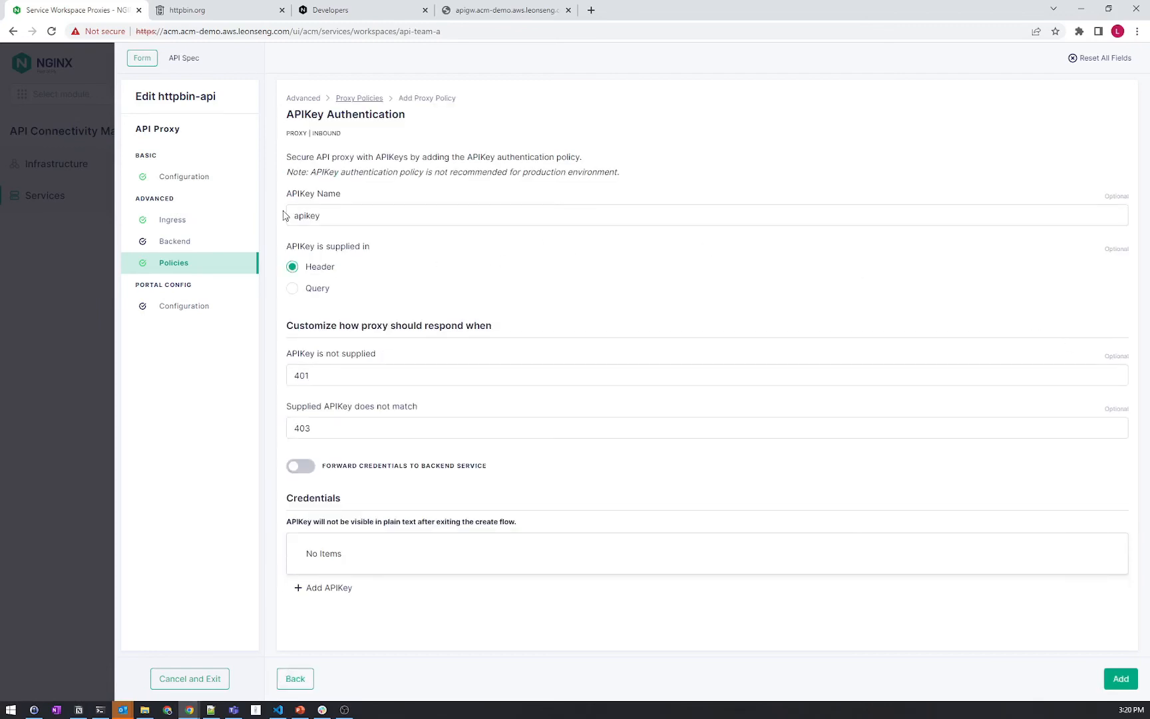
left_click(327, 214)
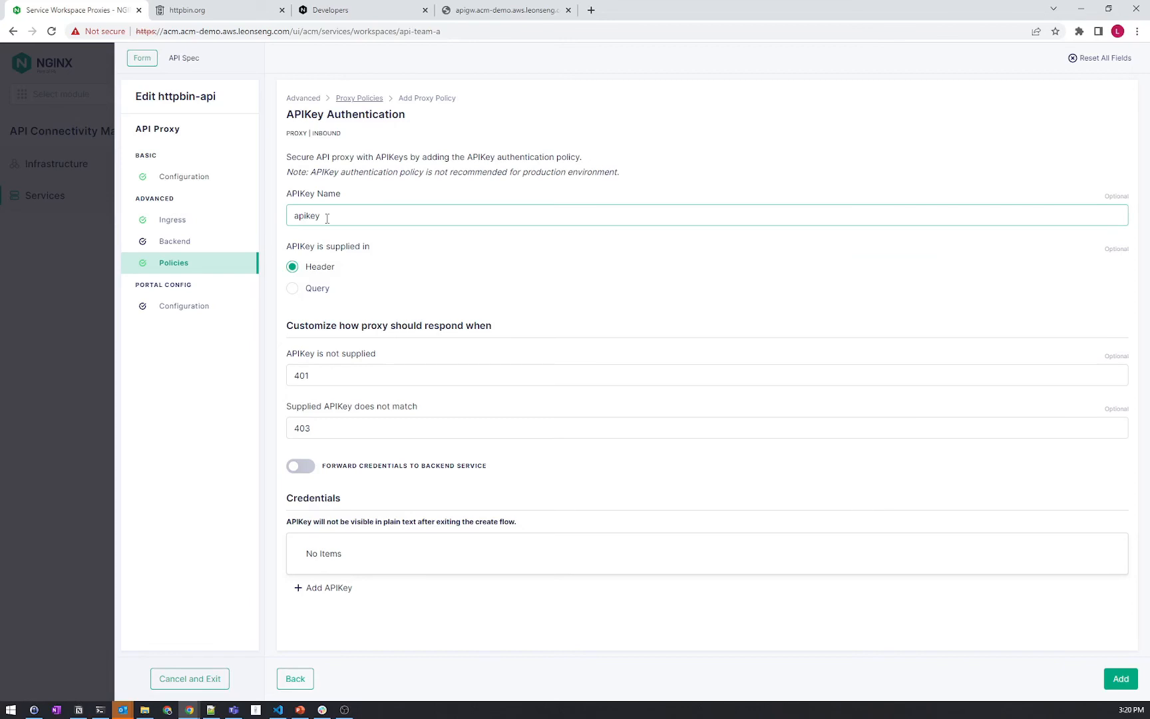
left_click(323, 273)
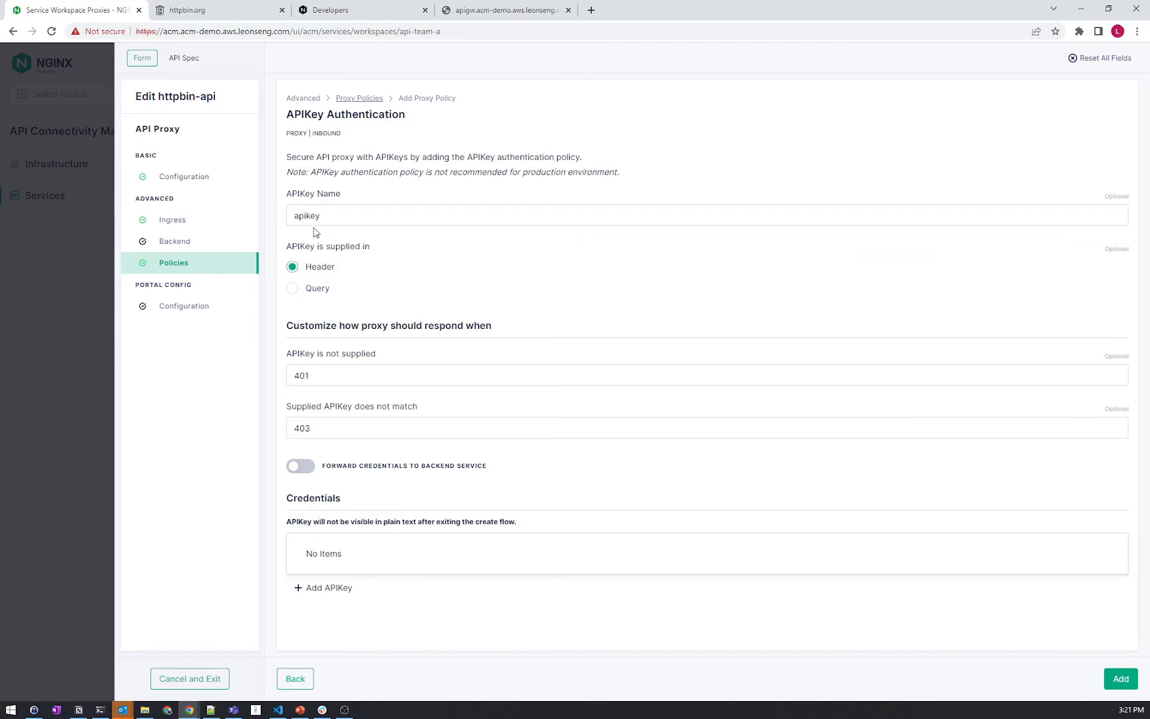
left_click(336, 215)
left_click_drag(336, 215, 280, 220)
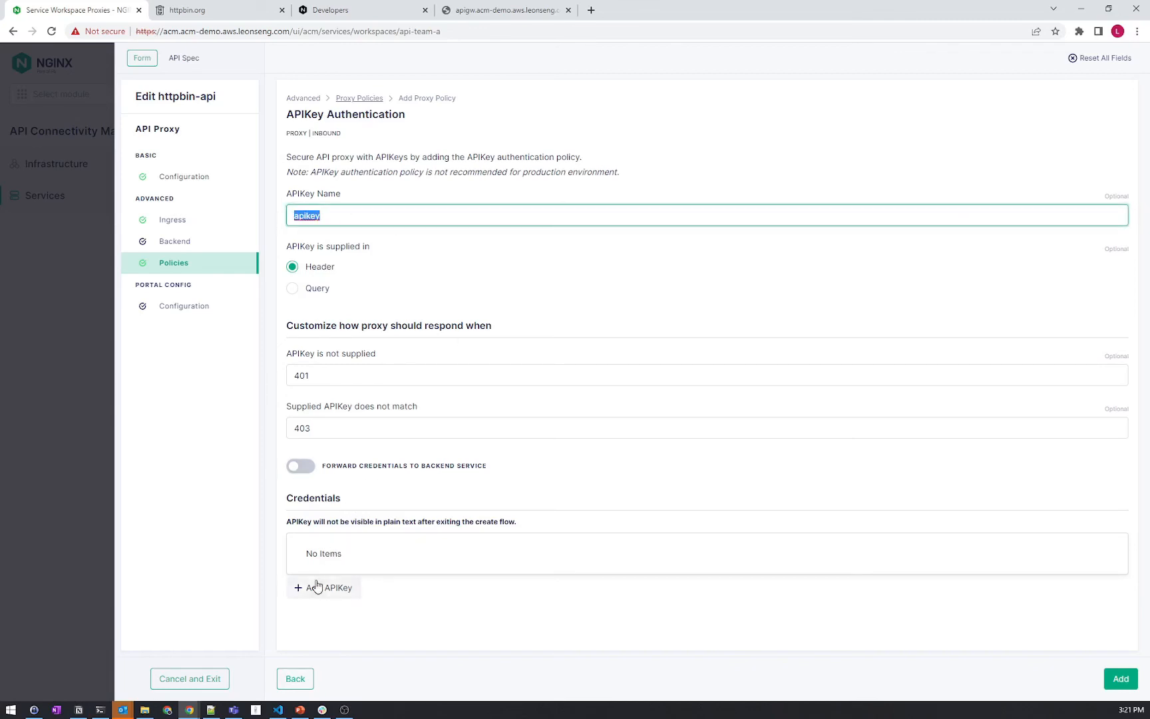
left_click(349, 587)
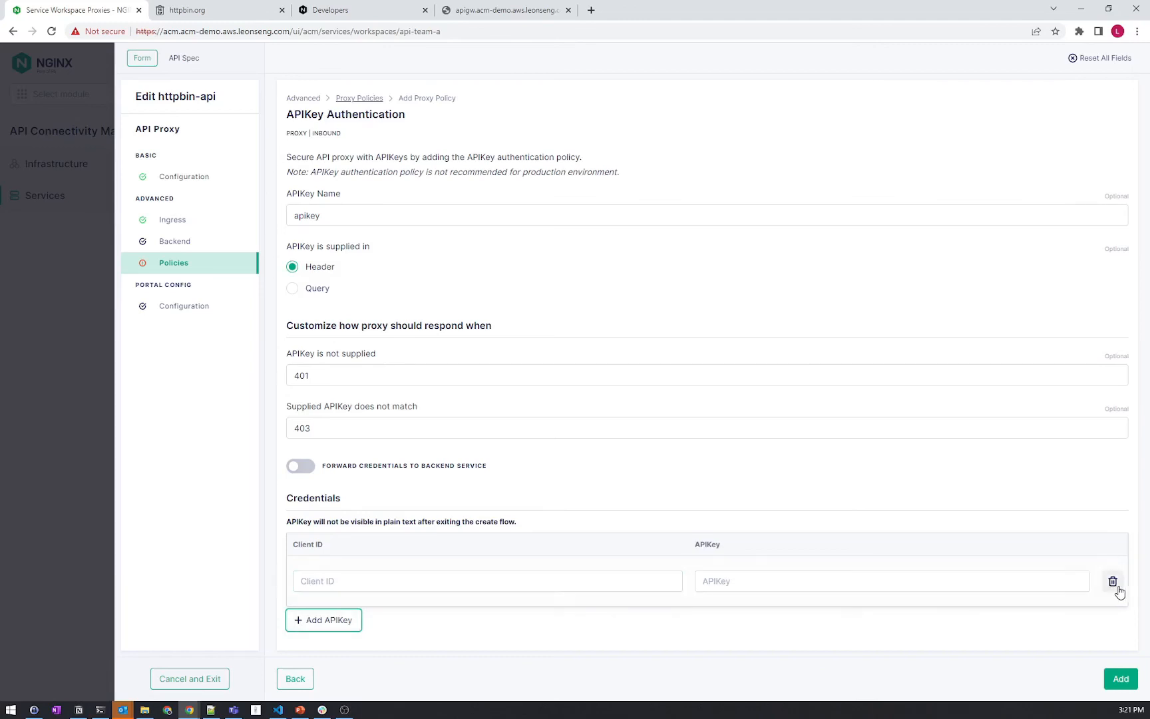
left_click(1113, 583)
left_click(1120, 678)
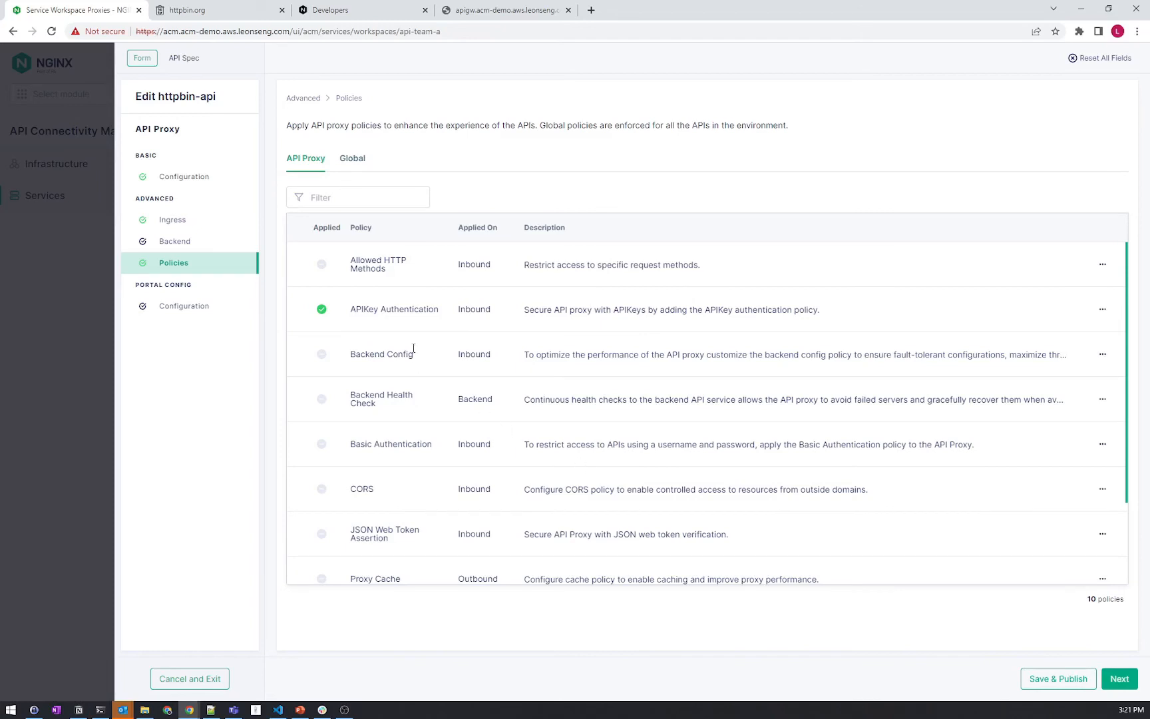
Add a CORS policy that includes the custom apikey header in OPTIONS requests, and save and publish the proxy.
left_click(1102, 491)
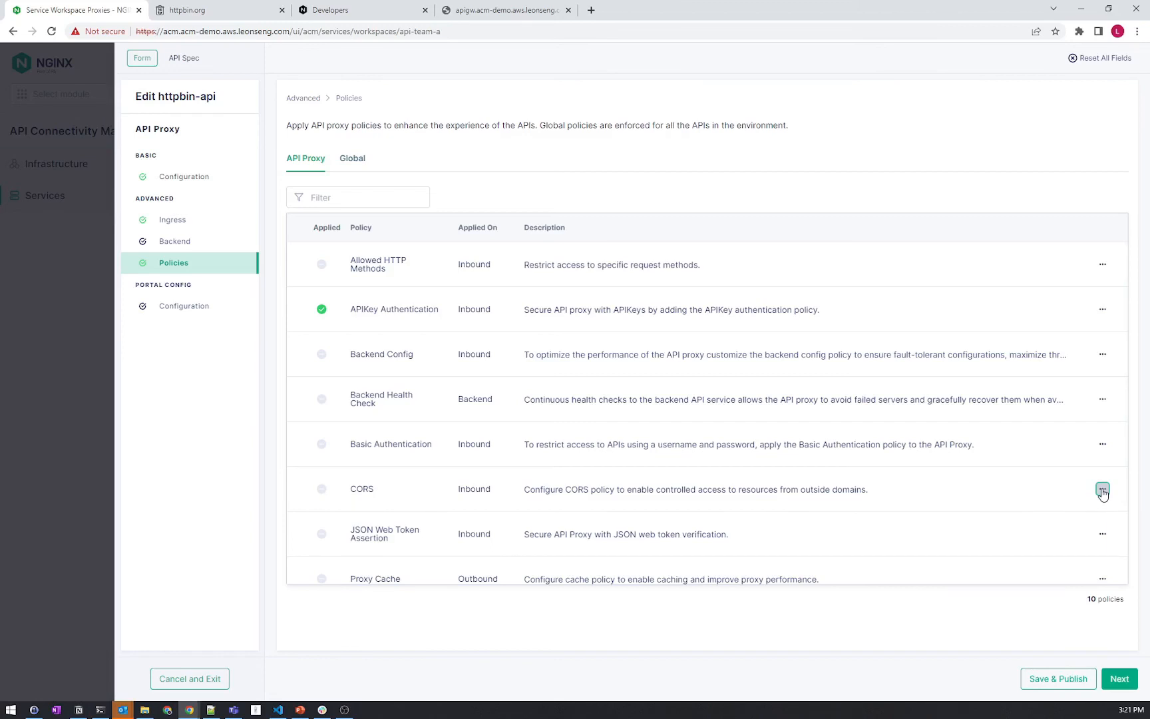
left_click(1103, 491)
left_click(1005, 516)
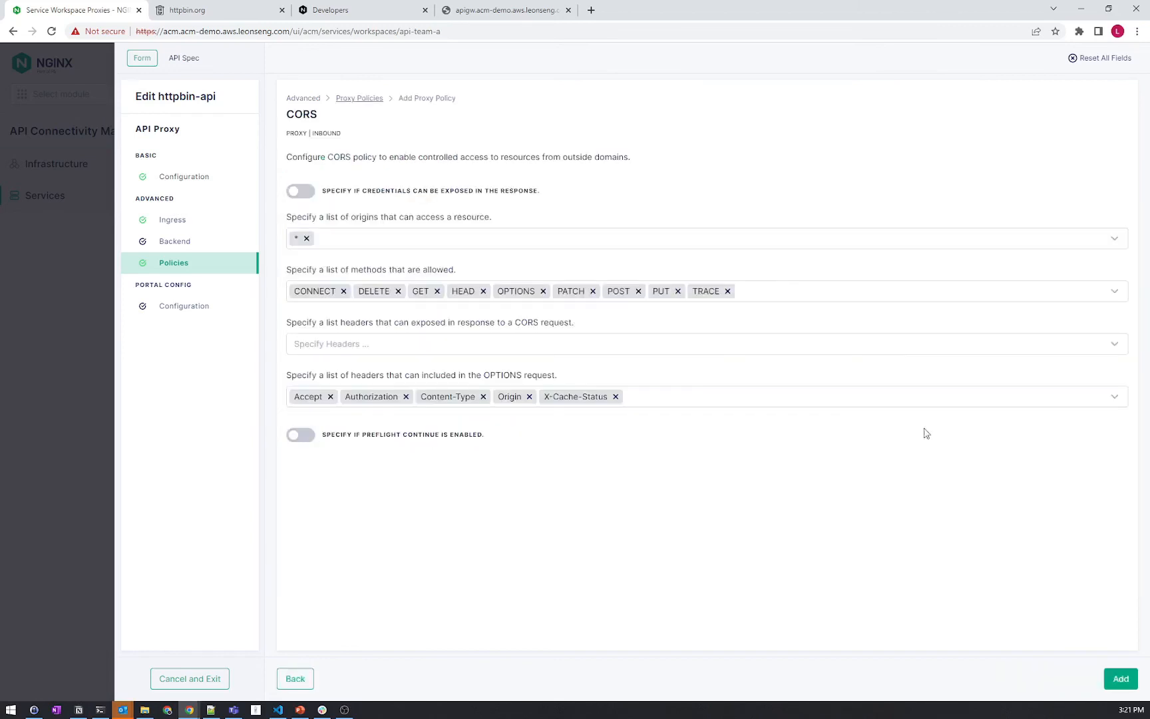
left_click(703, 399)
scroll(624, 459, "down", 3)
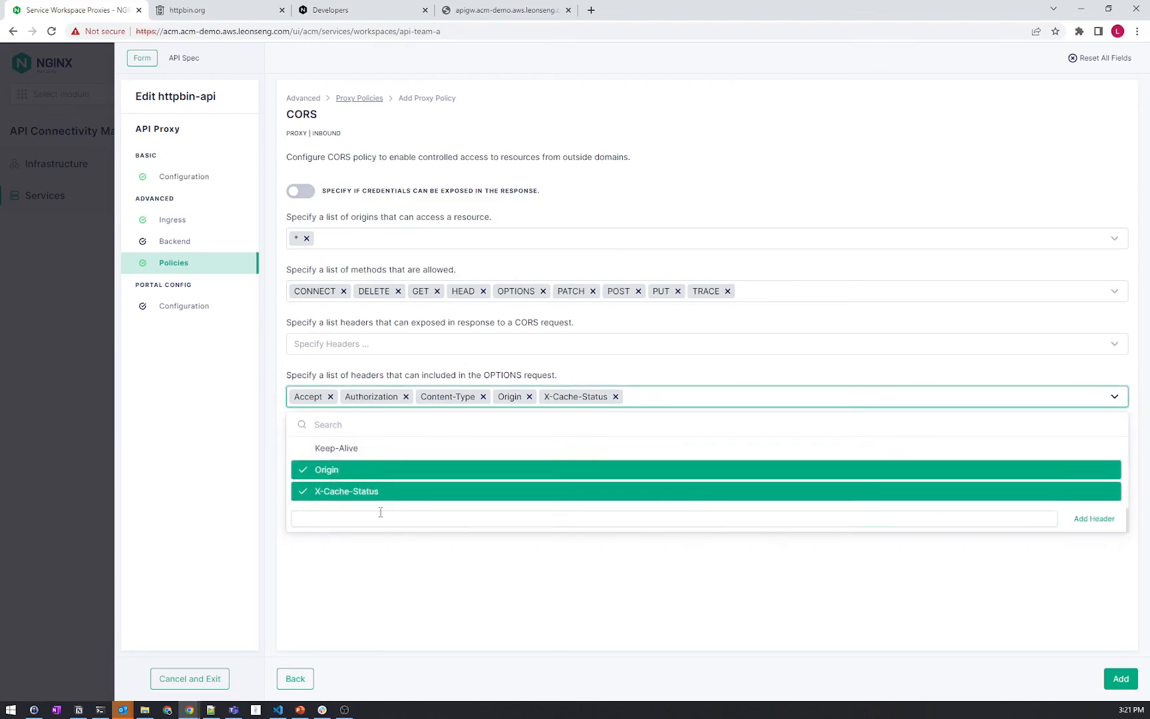
left_click(348, 518)
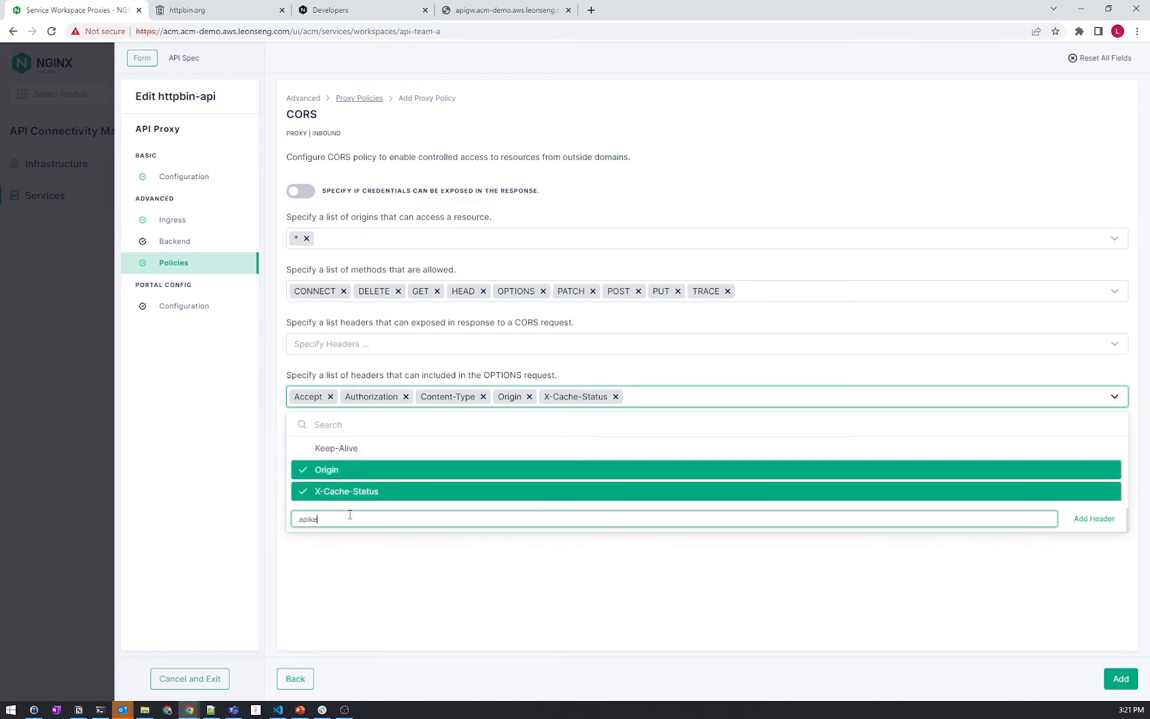
left_click(1092, 519)
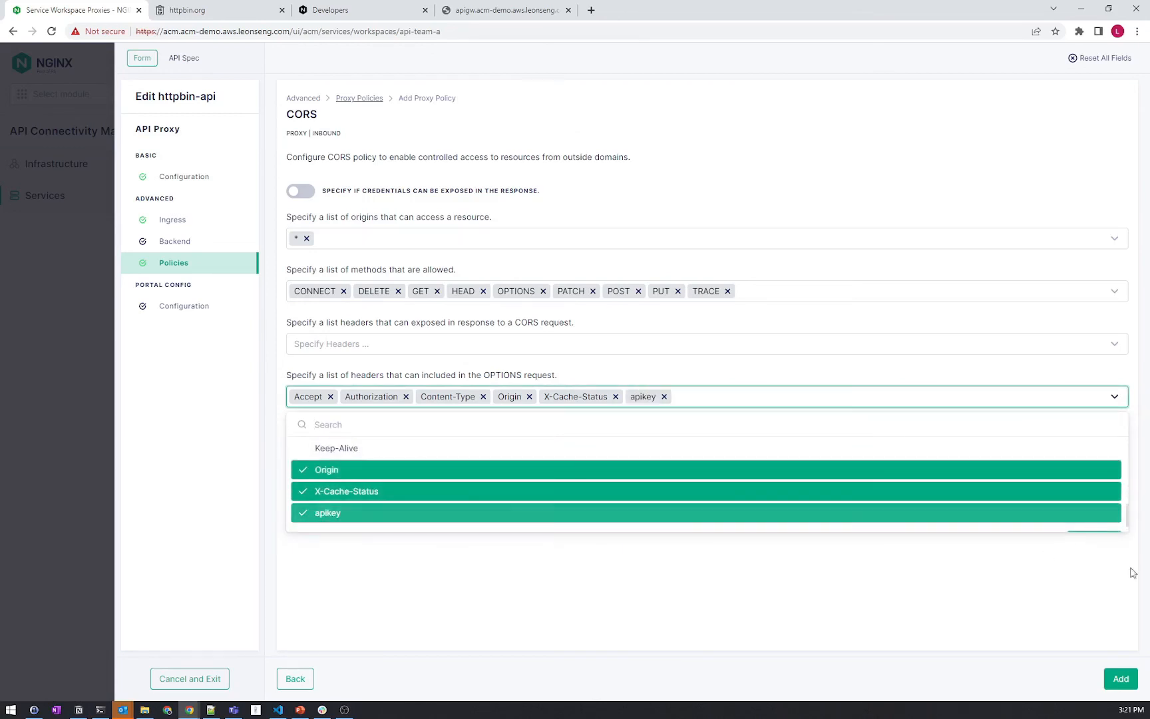
left_click(1121, 678)
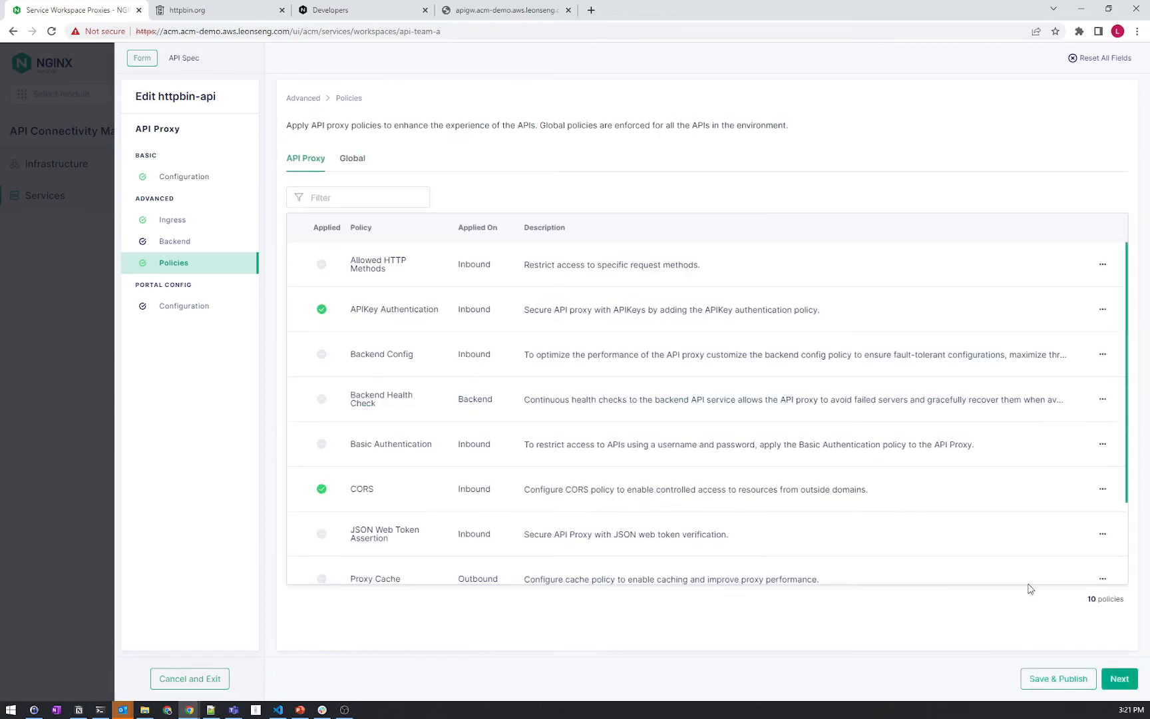
left_click(1065, 678)
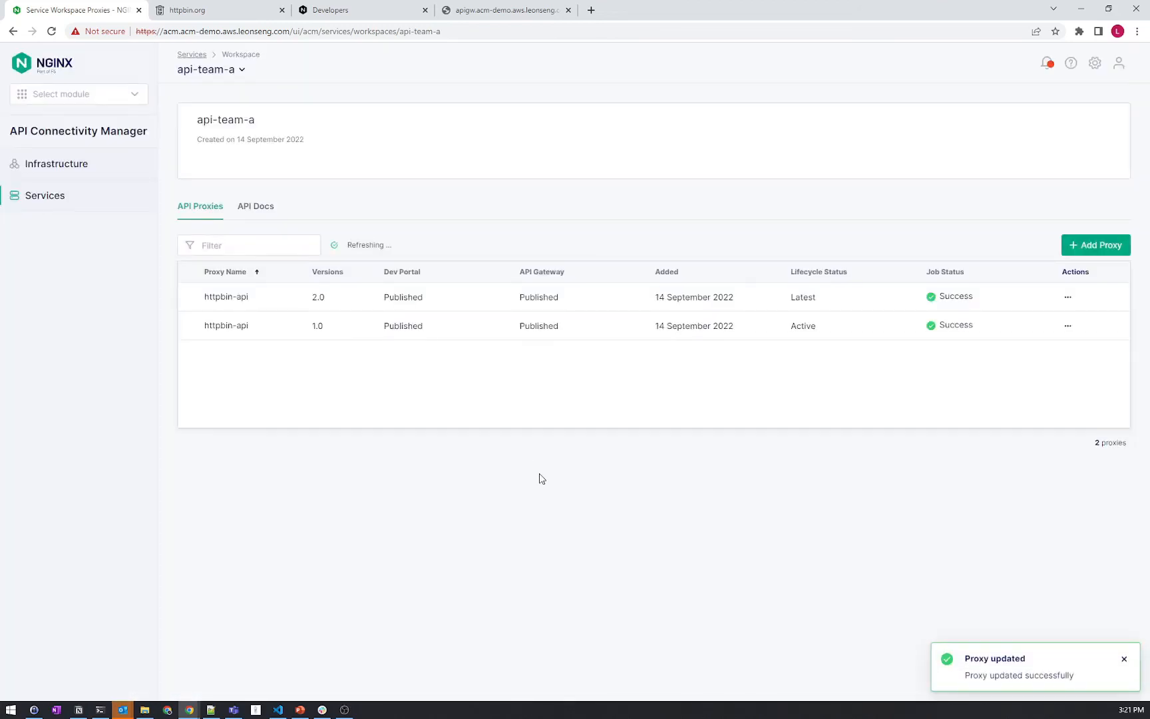
Open the developer portal home page in a new incognito window.
key("ctrl+shift+n")
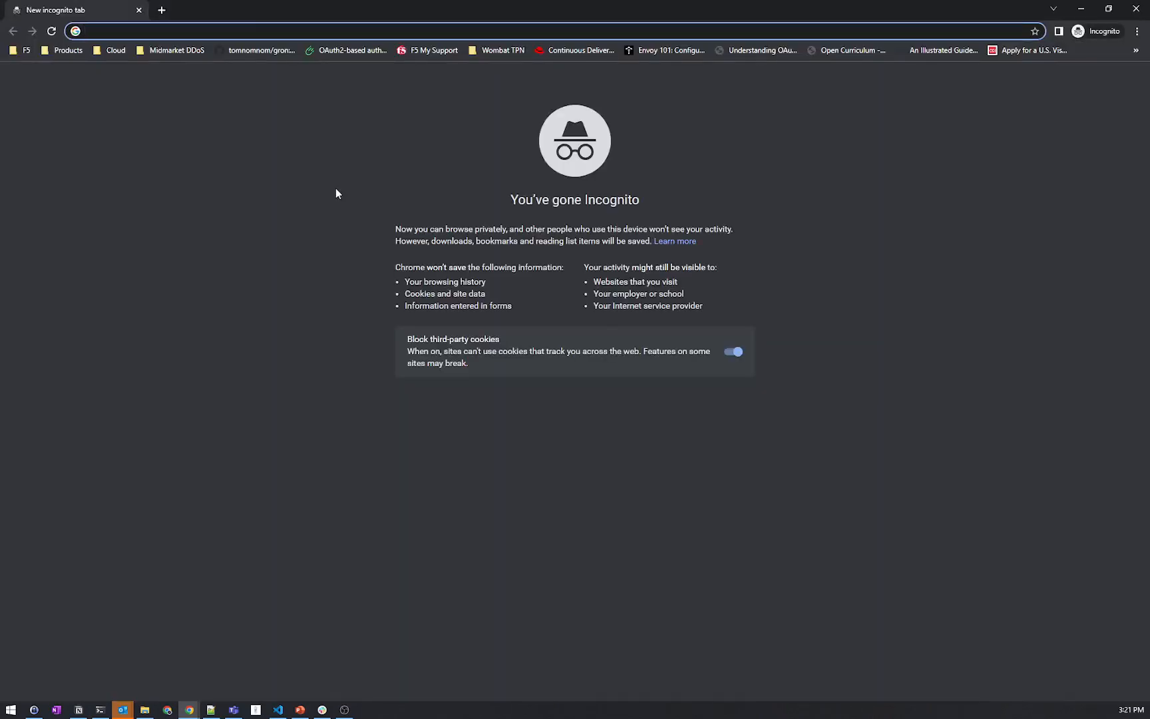
type("devp")
key("Return")
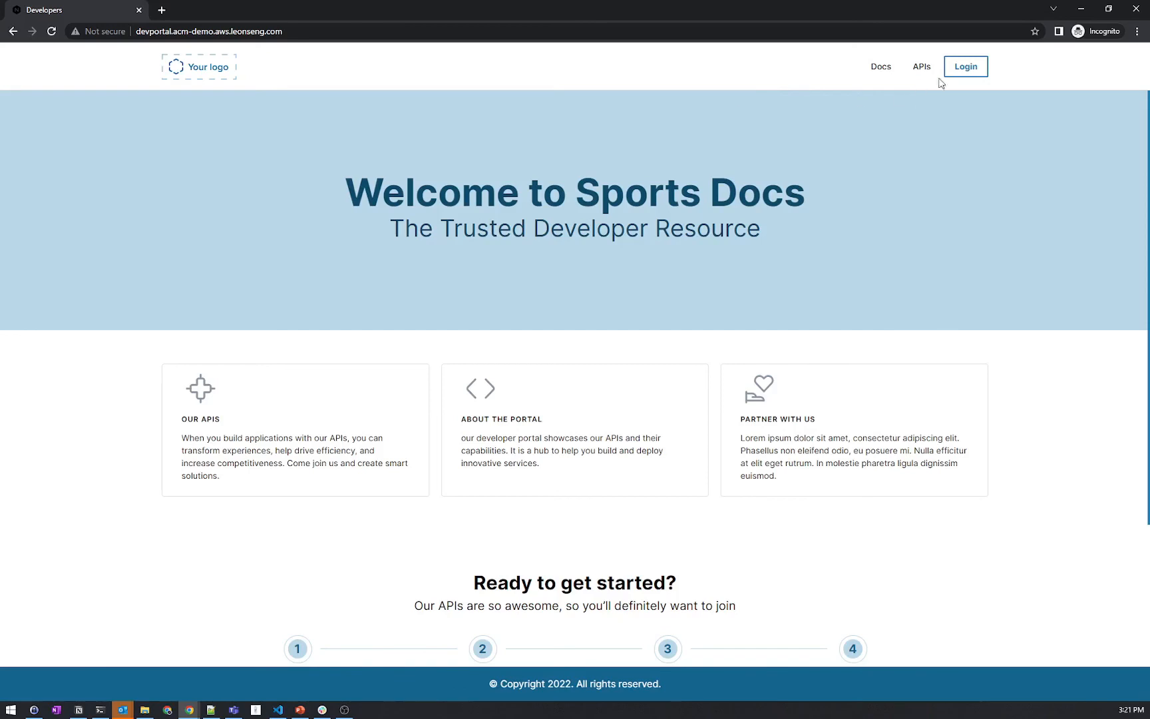
Log in to the developer portal through Auth0 with the saved email address and account password.
left_click(982, 75)
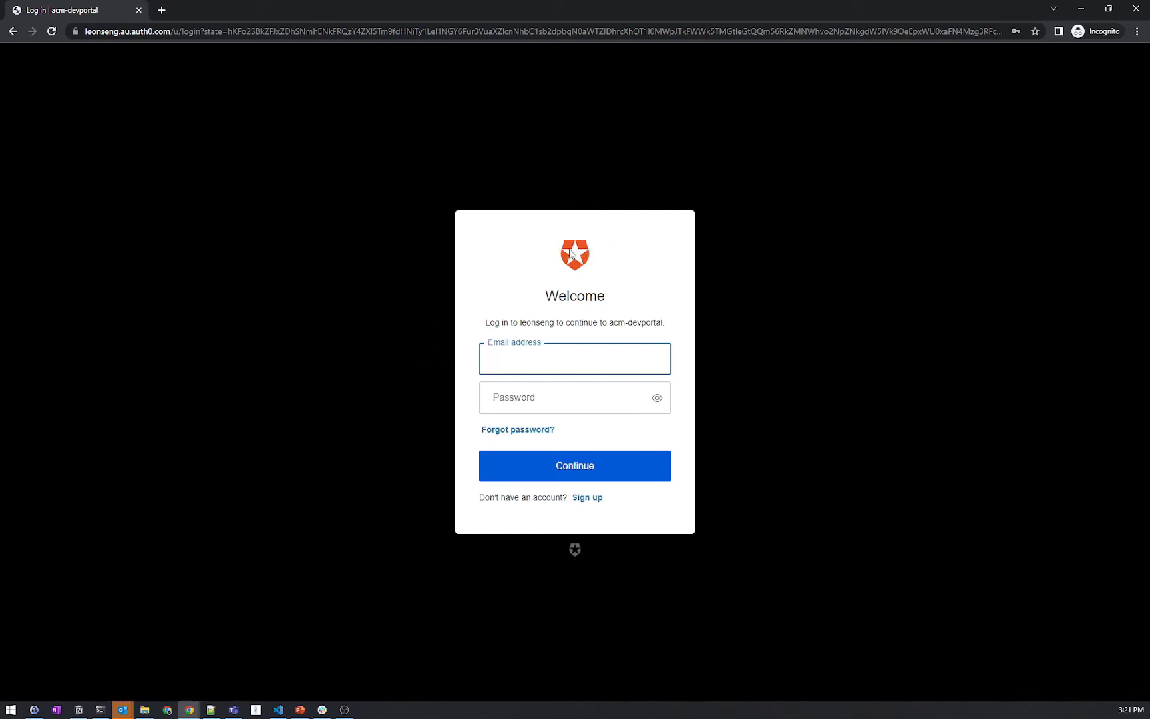
left_click(574, 365)
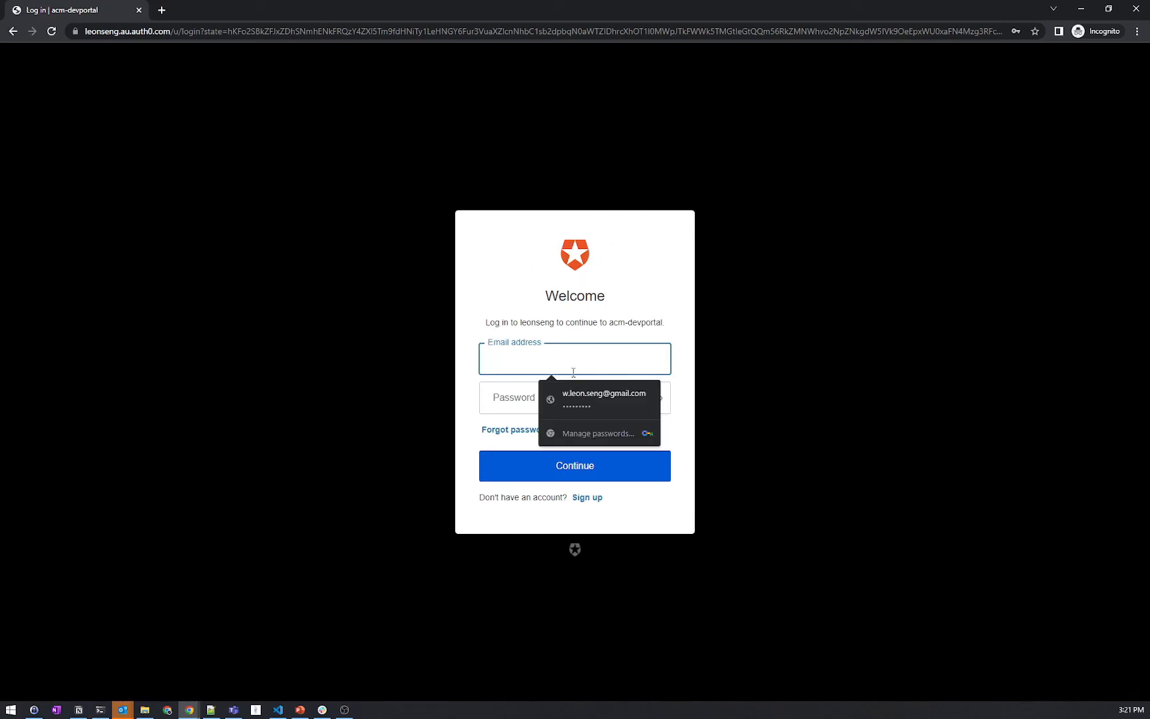
left_click(584, 401)
left_click(566, 464)
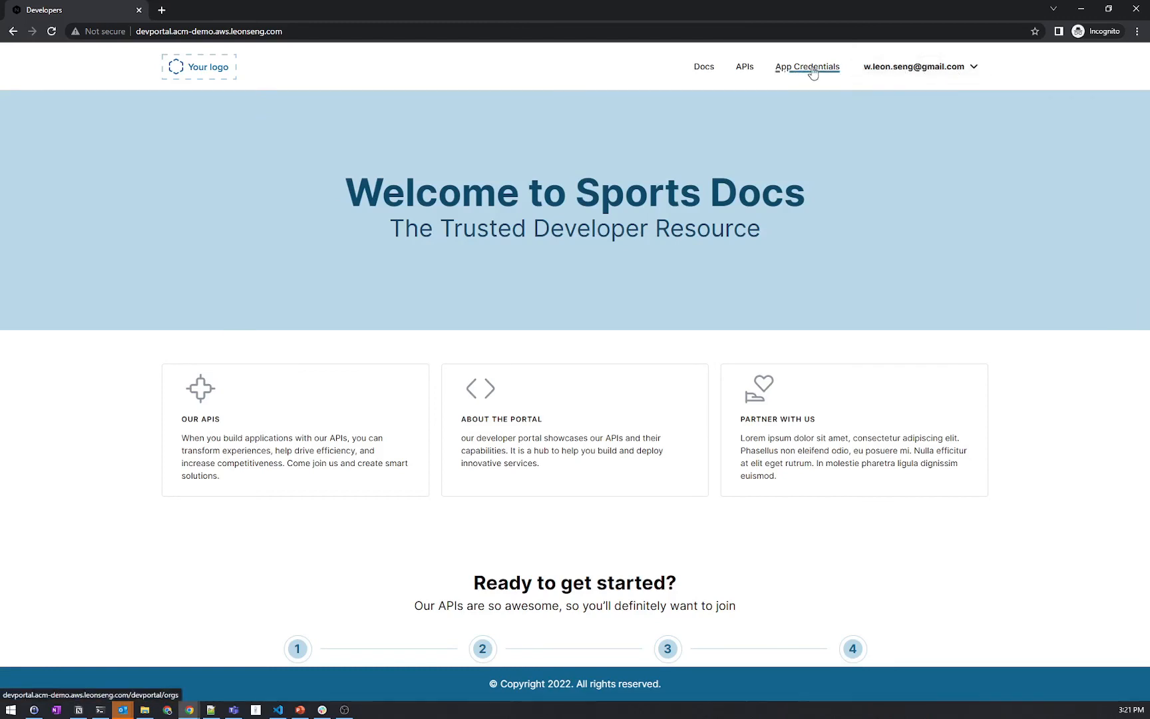
Examine the httpbin-api documentation, its available versions and the try-it-out requirements of the version 2.0 GET /get endpoint.
left_click(747, 67)
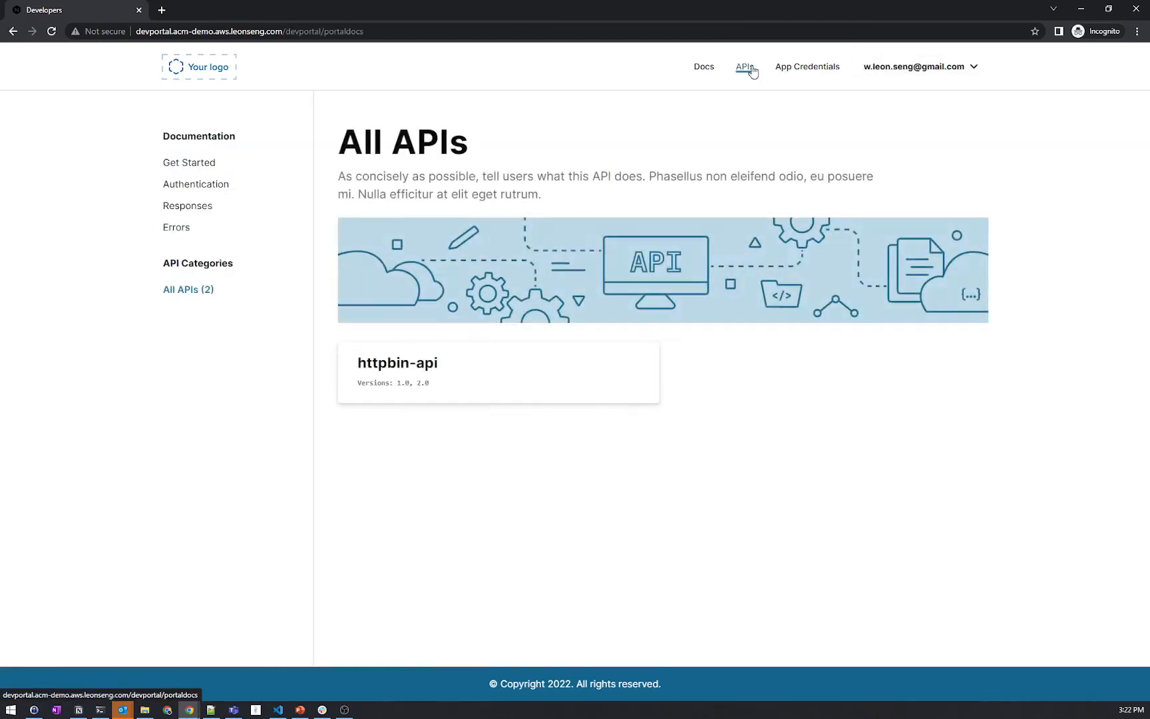
left_click(402, 382)
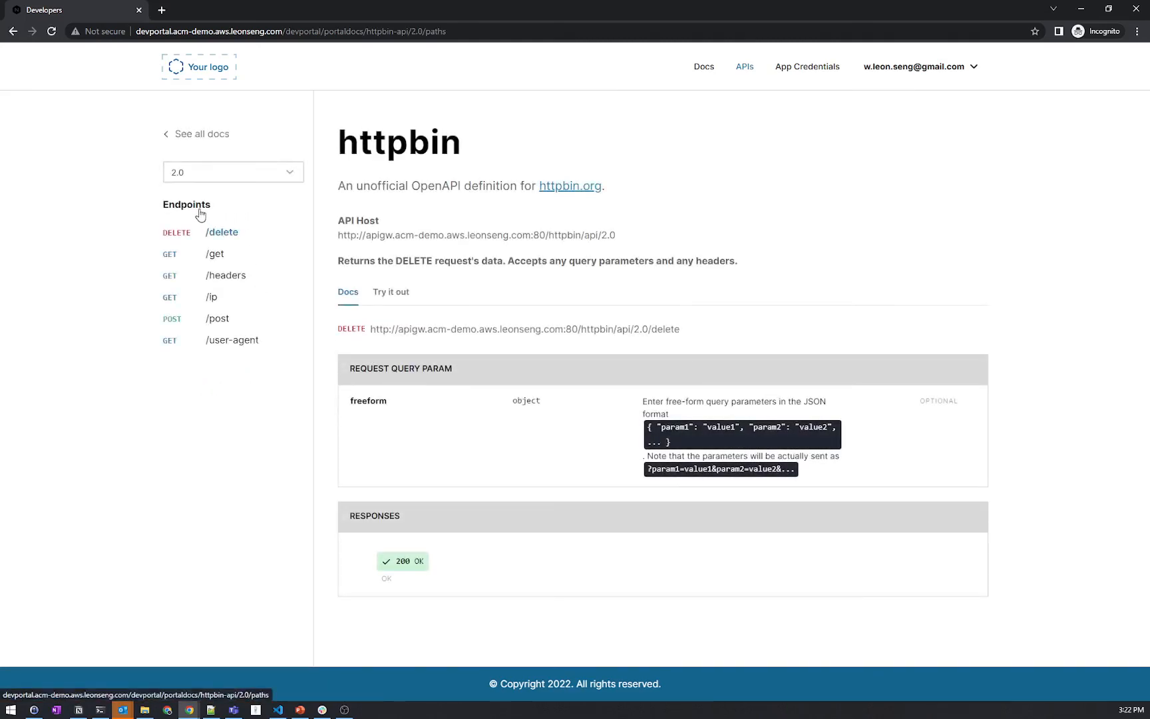
left_click(203, 173)
left_click(57, 269)
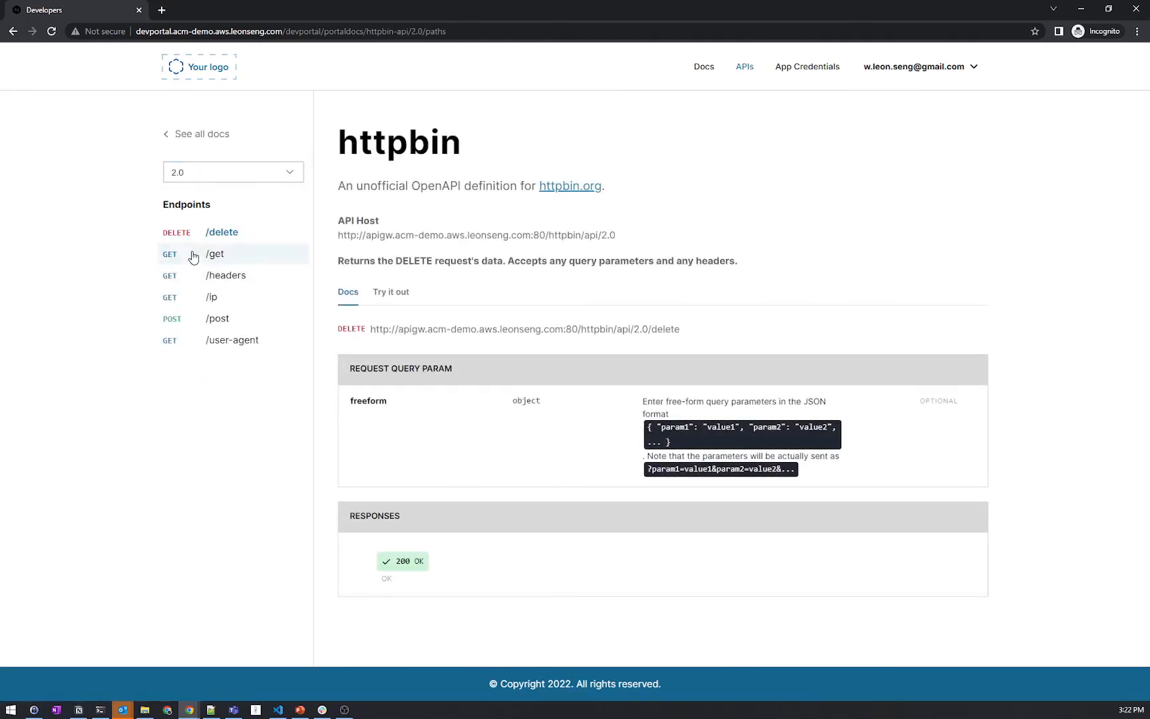
left_click(212, 255)
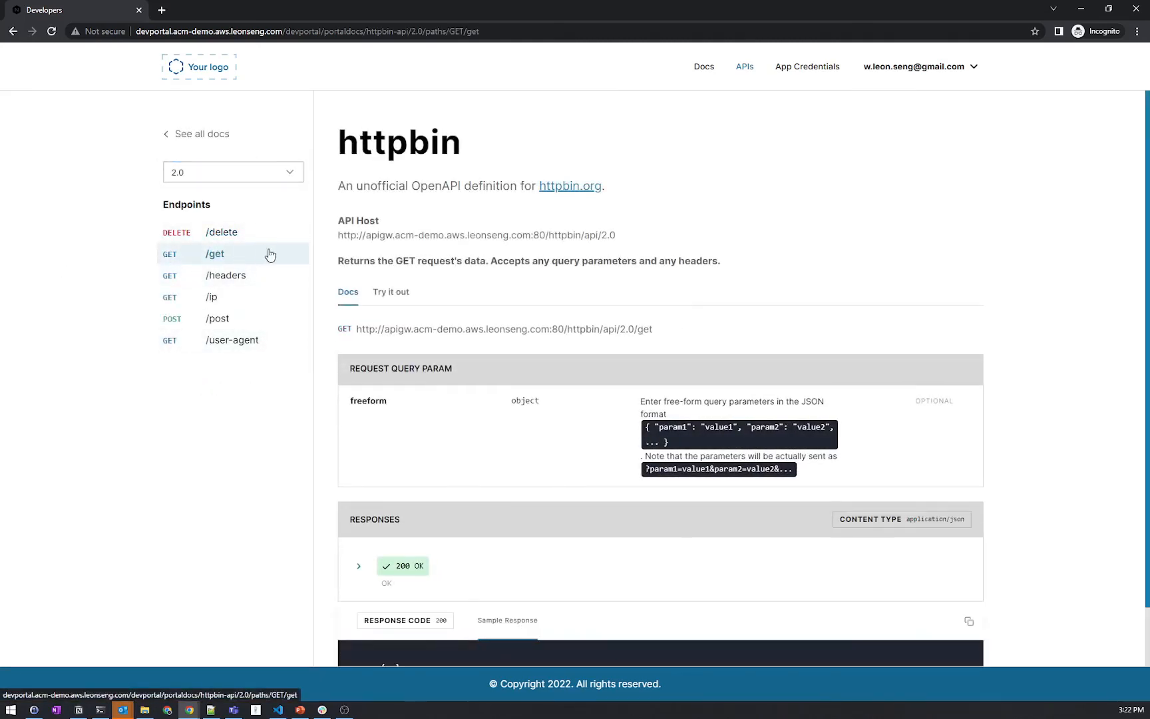
left_click(401, 296)
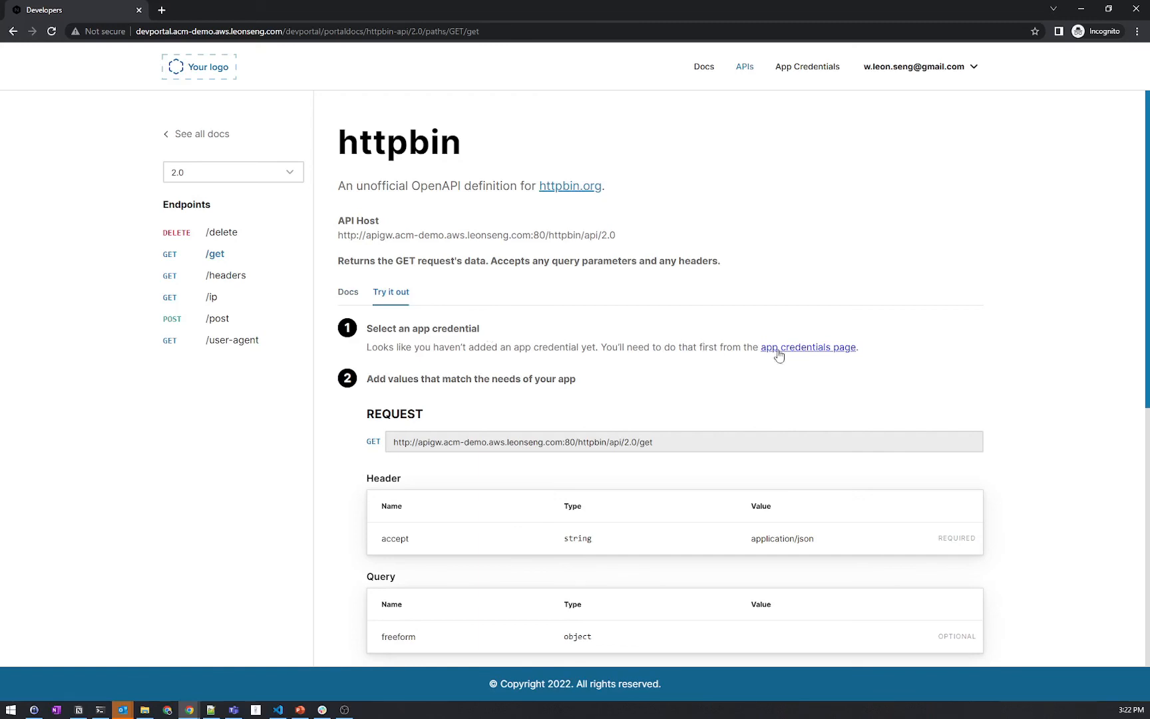
Create a new organization named f5-org for app credentials in the developer portal.
left_click(802, 75)
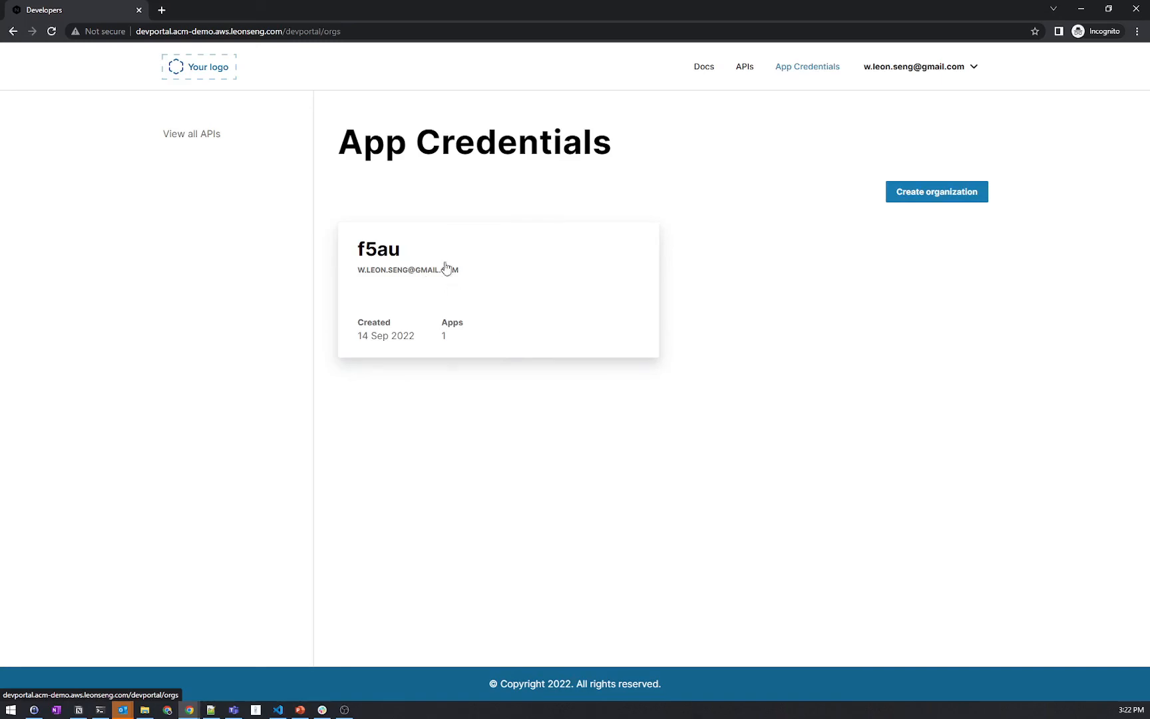
left_click(933, 185)
left_click(560, 342)
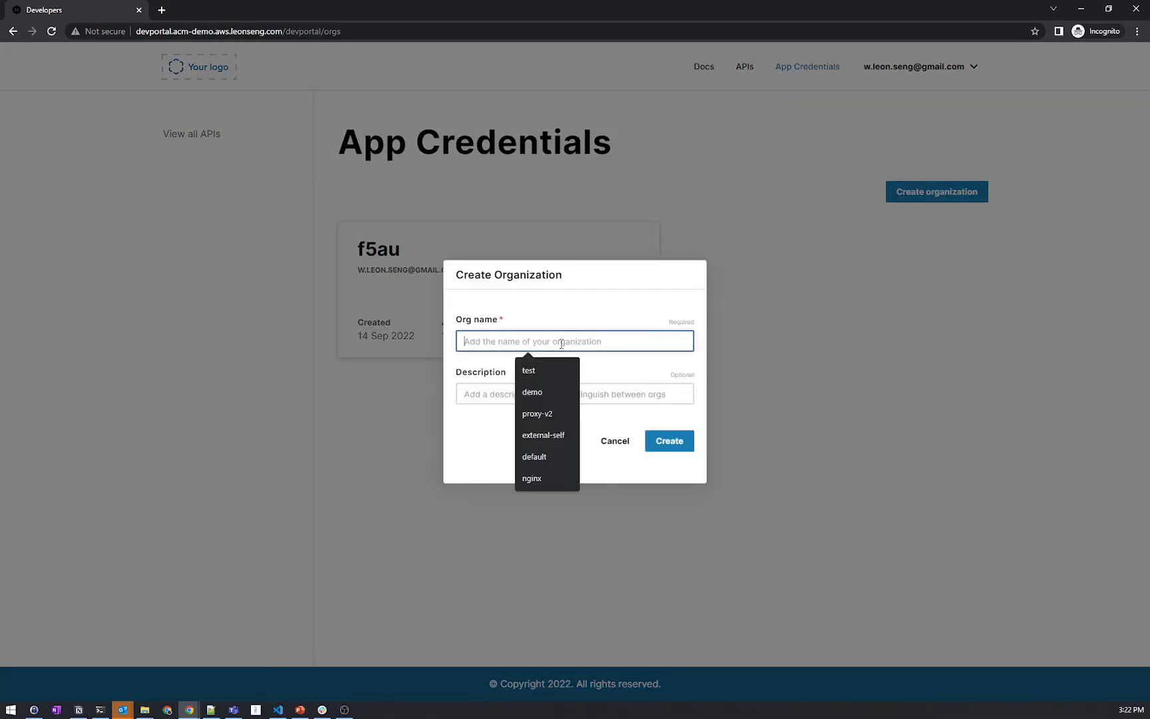
type("f5-")
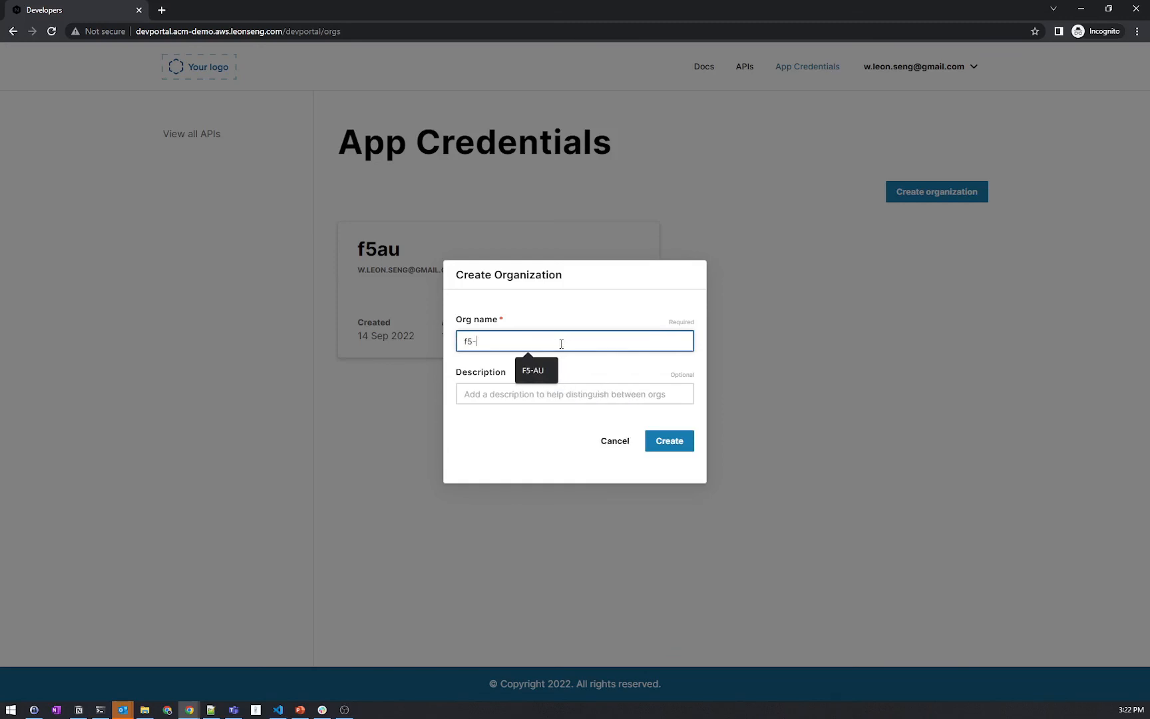
type("org")
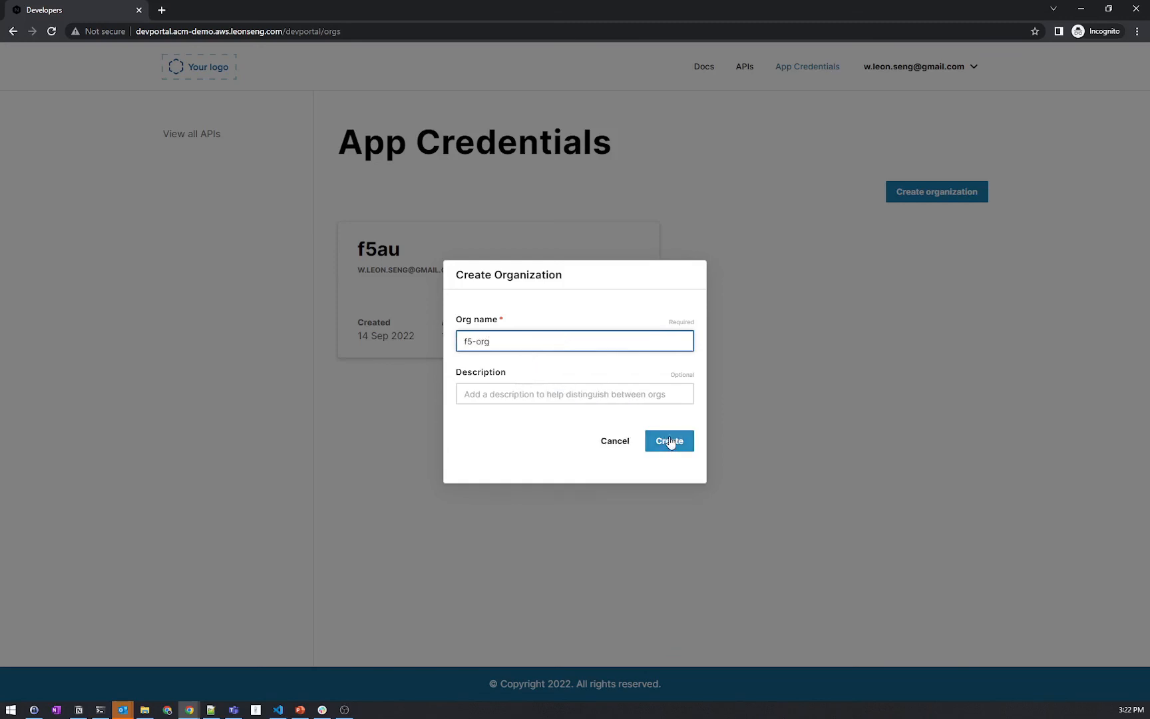
left_click(669, 440)
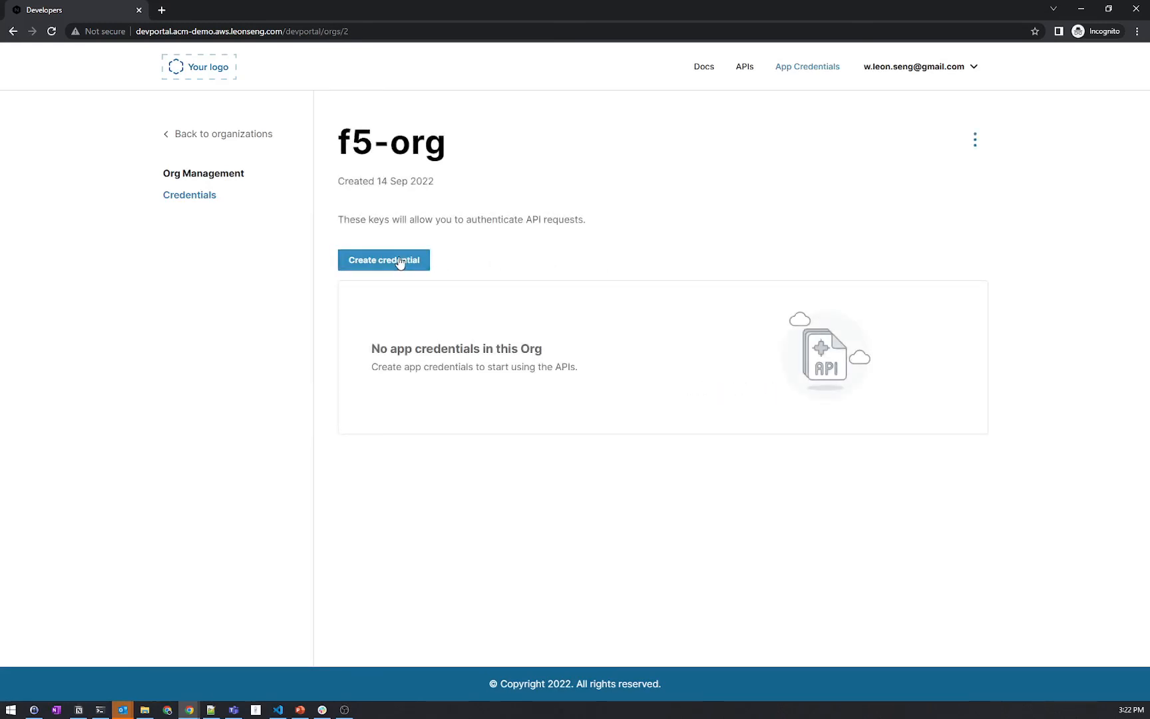
Generate an app credential named demo-app for httpbin-api 2.0 in f5-org and reveal its API key.
left_click(408, 266)
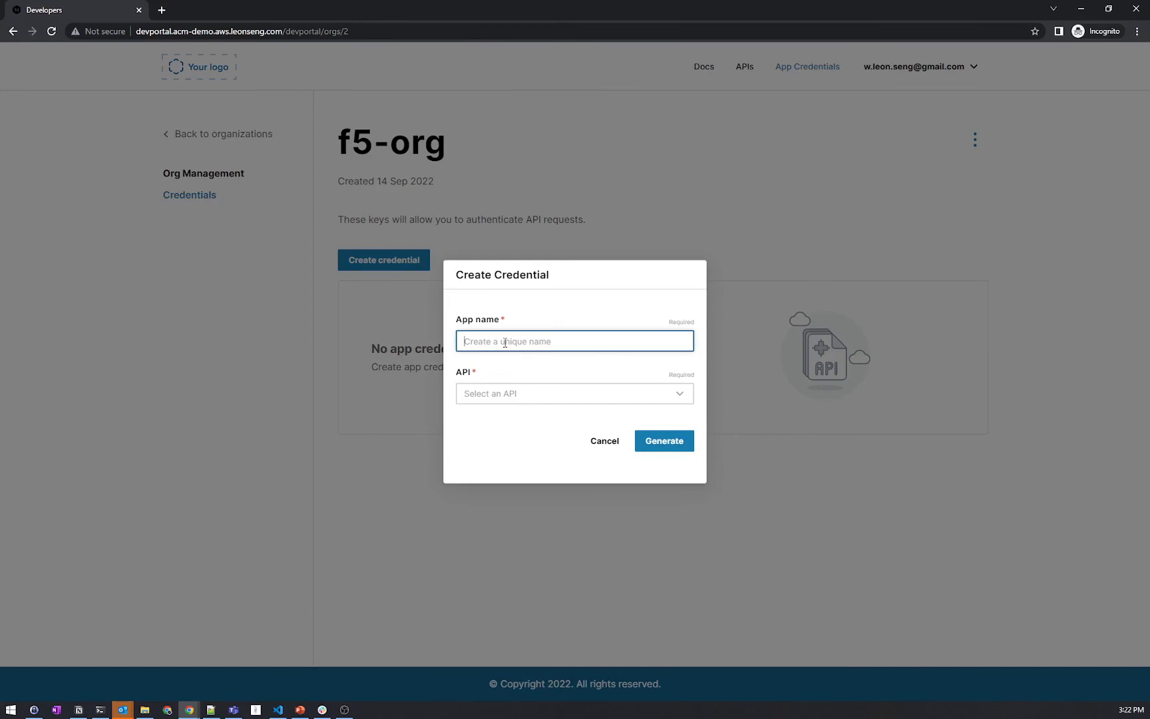
type("demo-app")
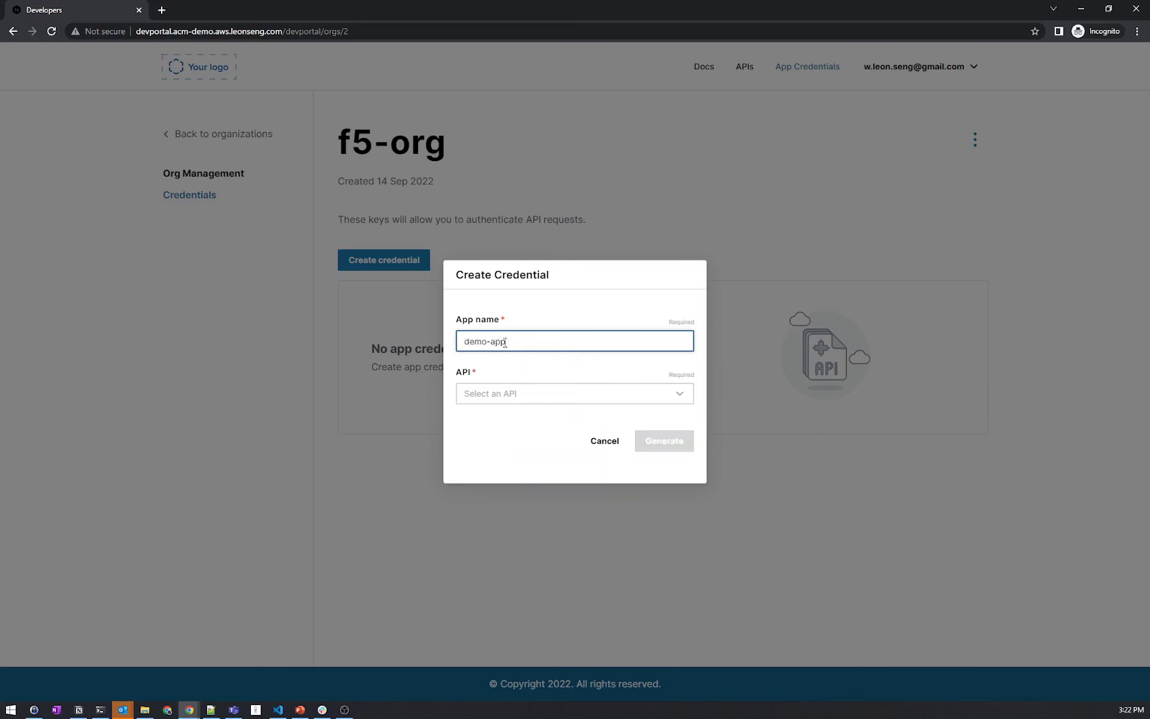
left_click(504, 399)
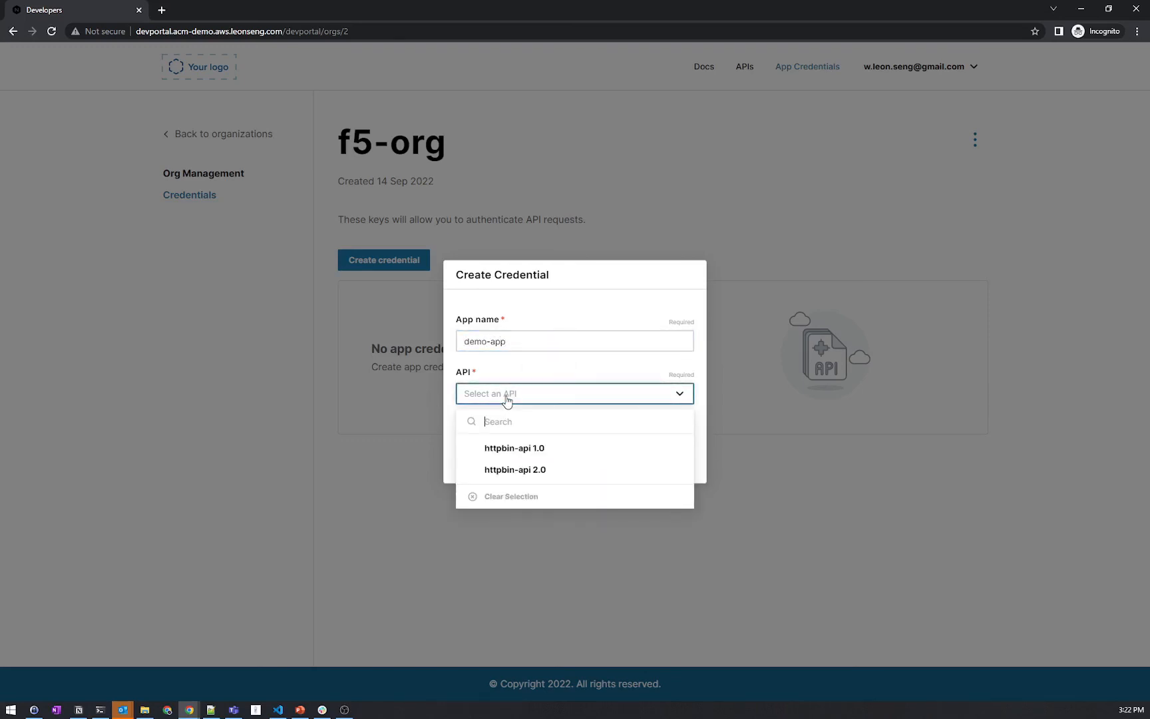
left_click(542, 470)
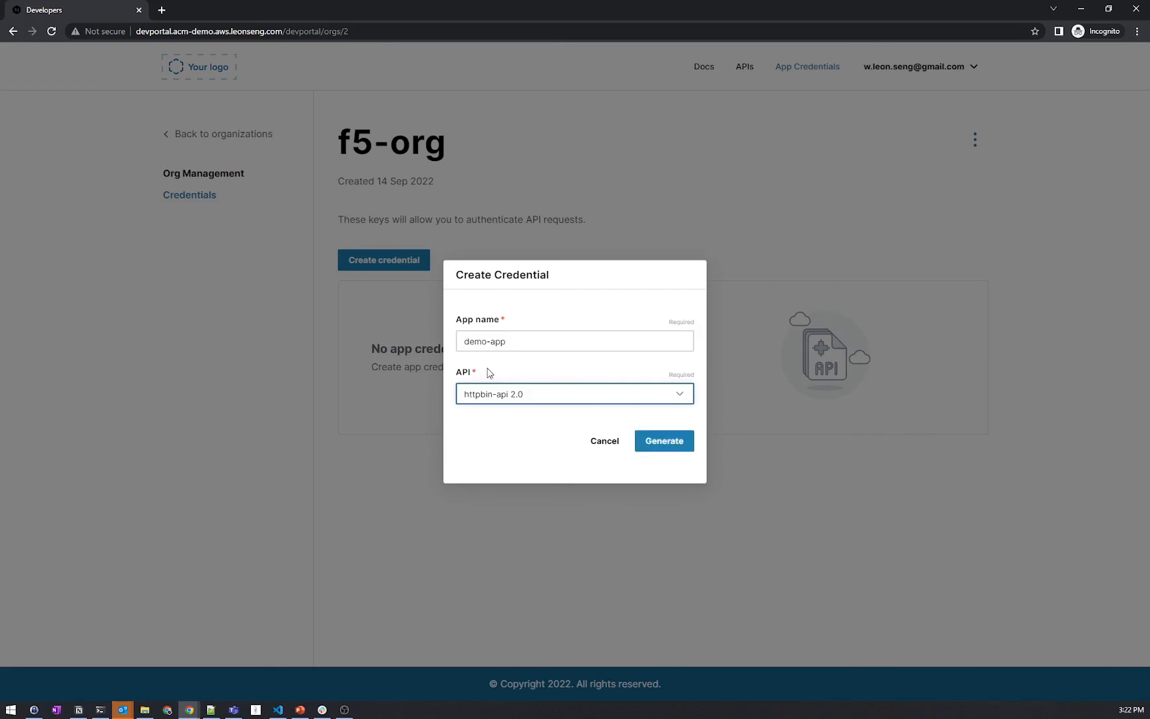
left_click(664, 442)
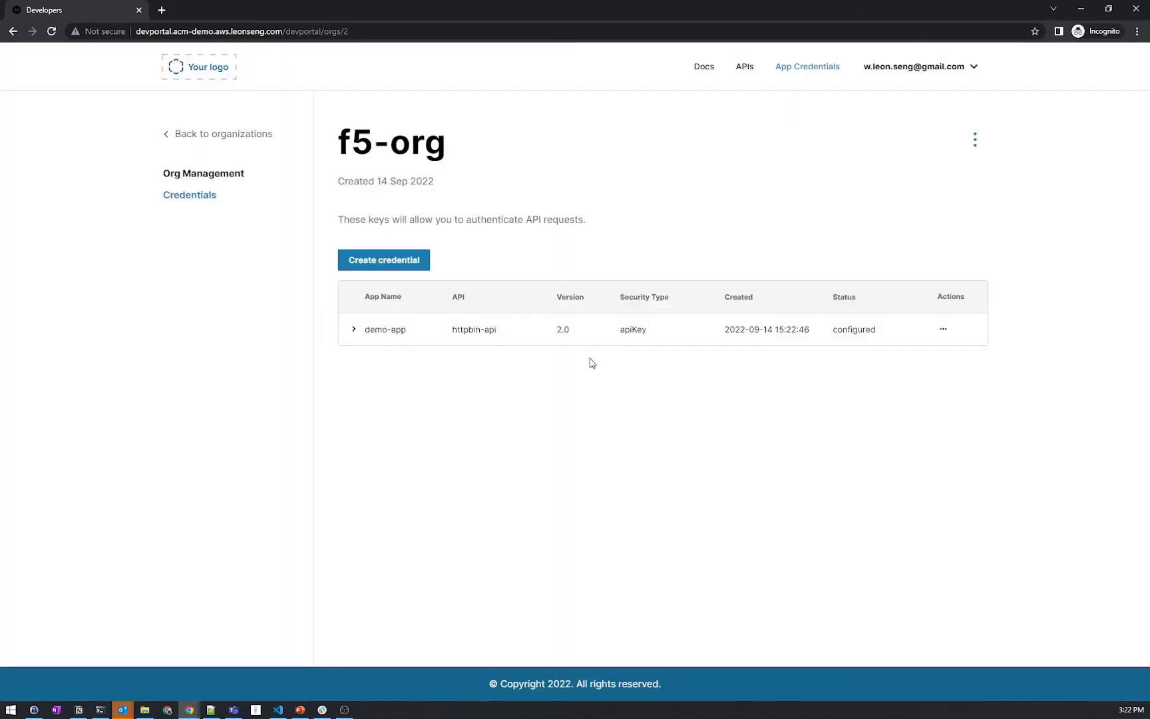
left_click(354, 330)
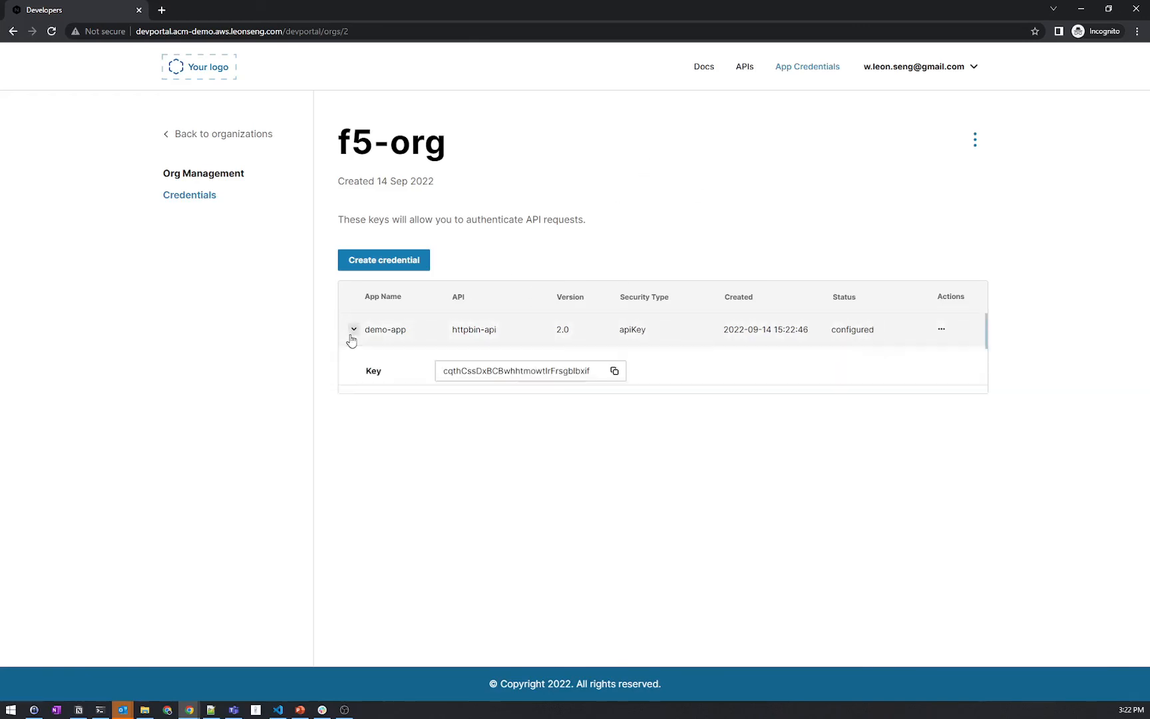
Set up a try-it-out request for the httpbin-api 2.0 GET /get endpoint using the demo-app credential.
left_click(745, 67)
left_click(452, 370)
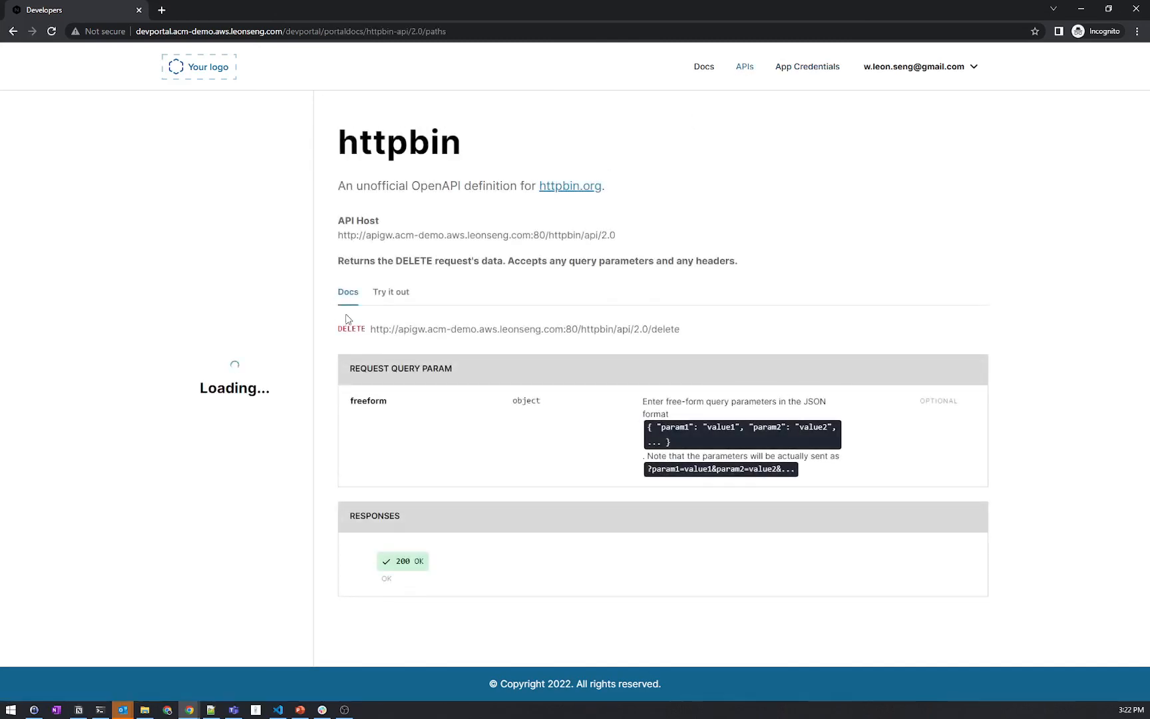
left_click(386, 292)
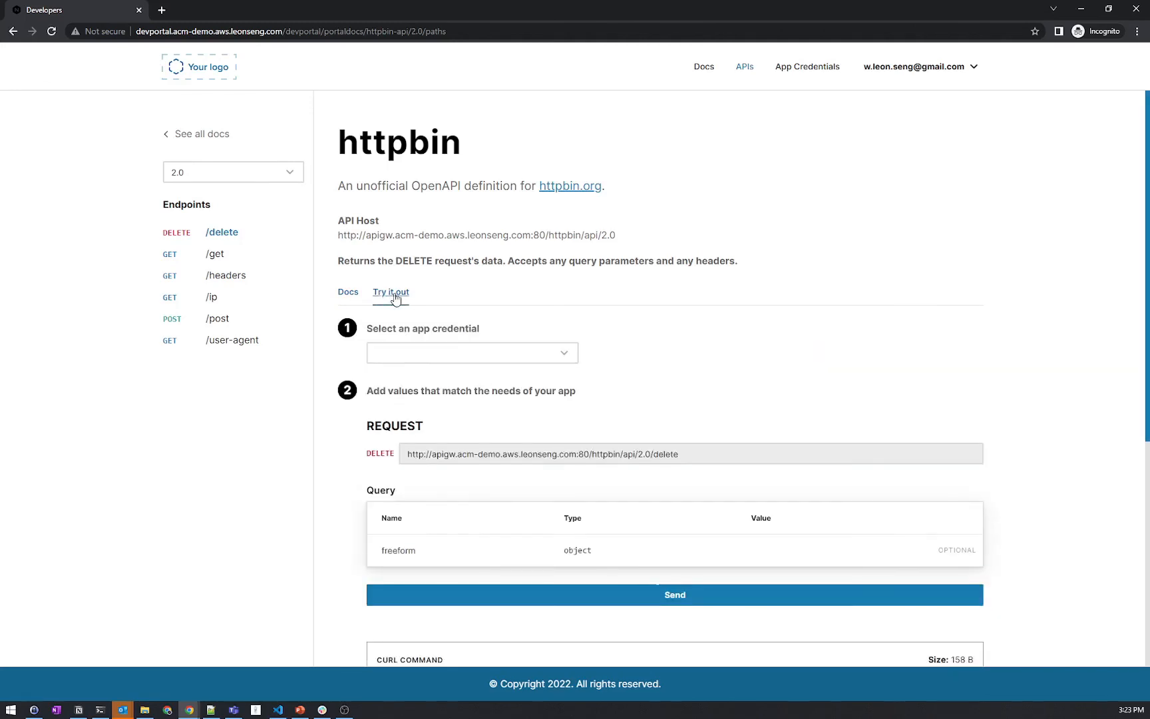
left_click(428, 358)
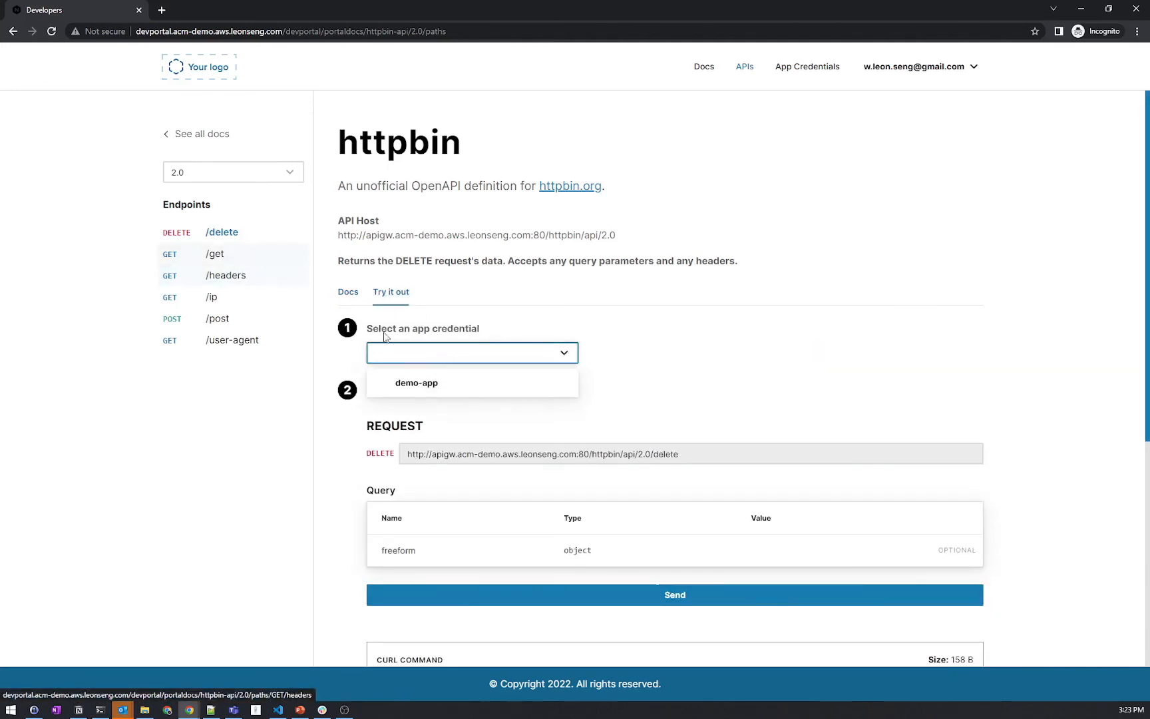
left_click(397, 390)
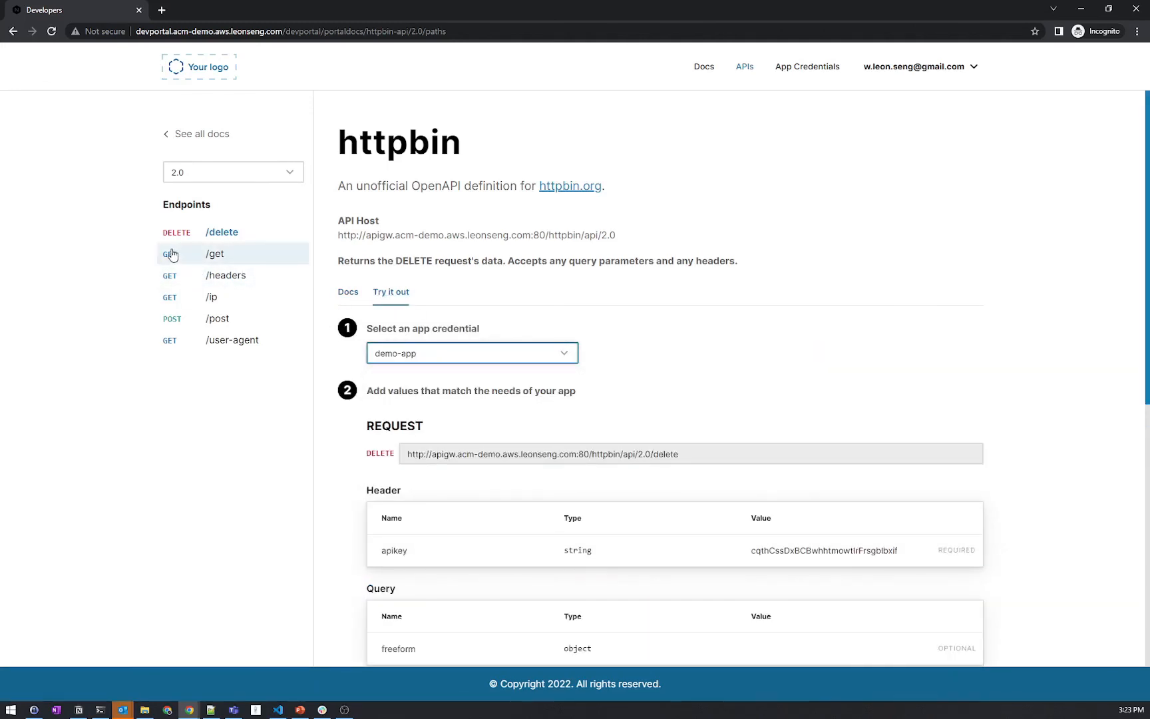
left_click(216, 255)
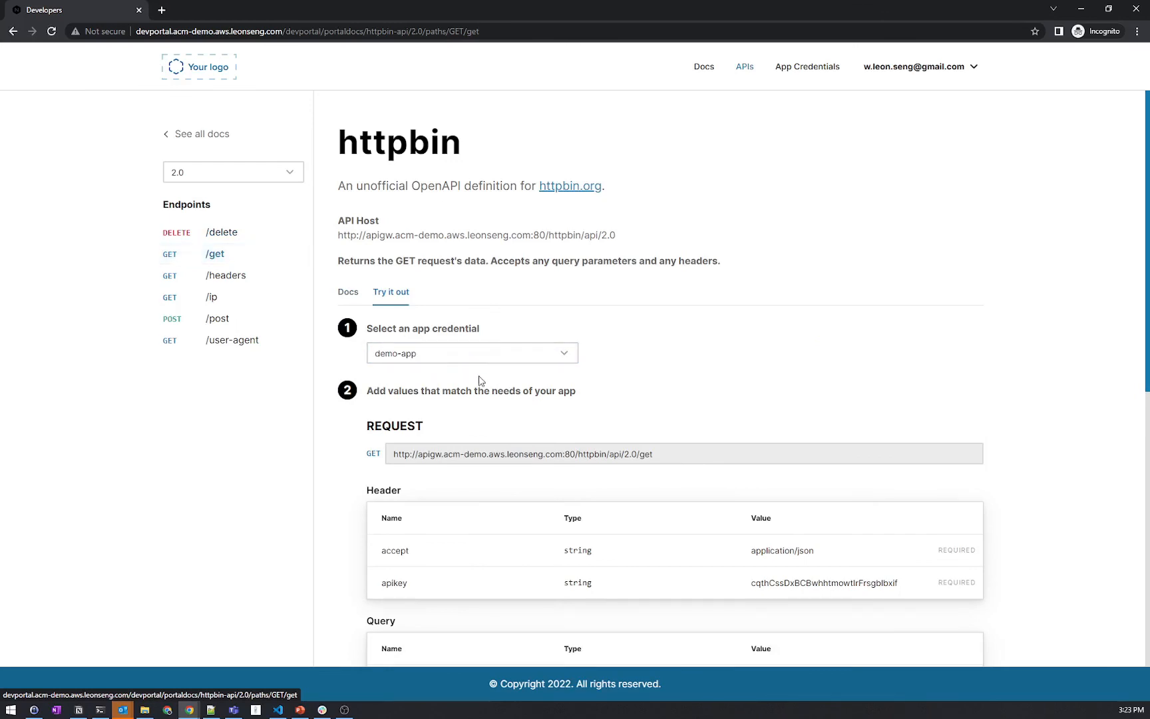
Send the GET /get request with the demo-app credential and examine the response headers and body.
scroll(484, 381, "down", 5)
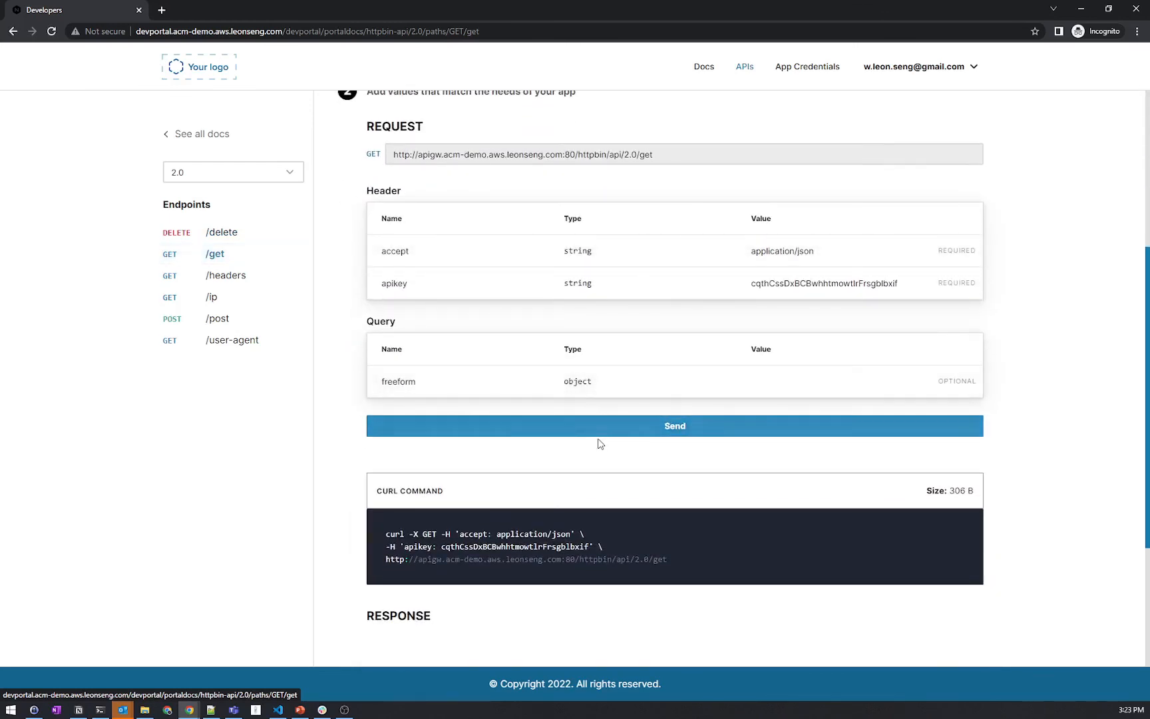
left_click(602, 434)
scroll(606, 436, "down", 3)
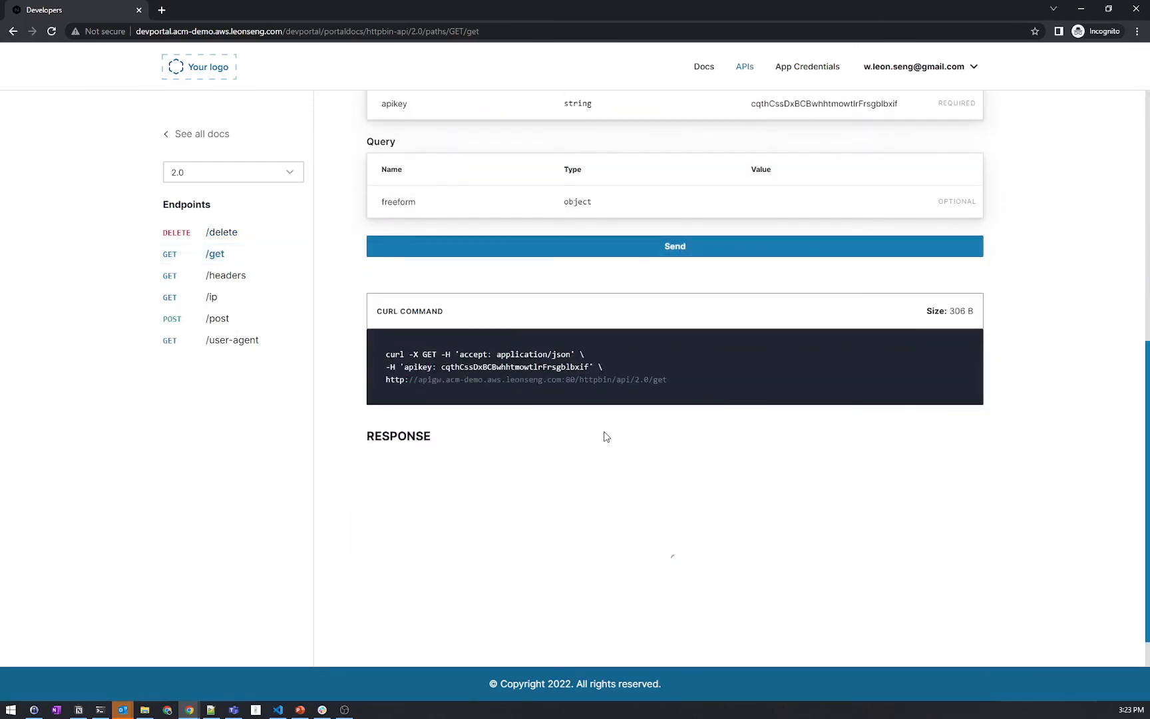
scroll(603, 431, "down", 2)
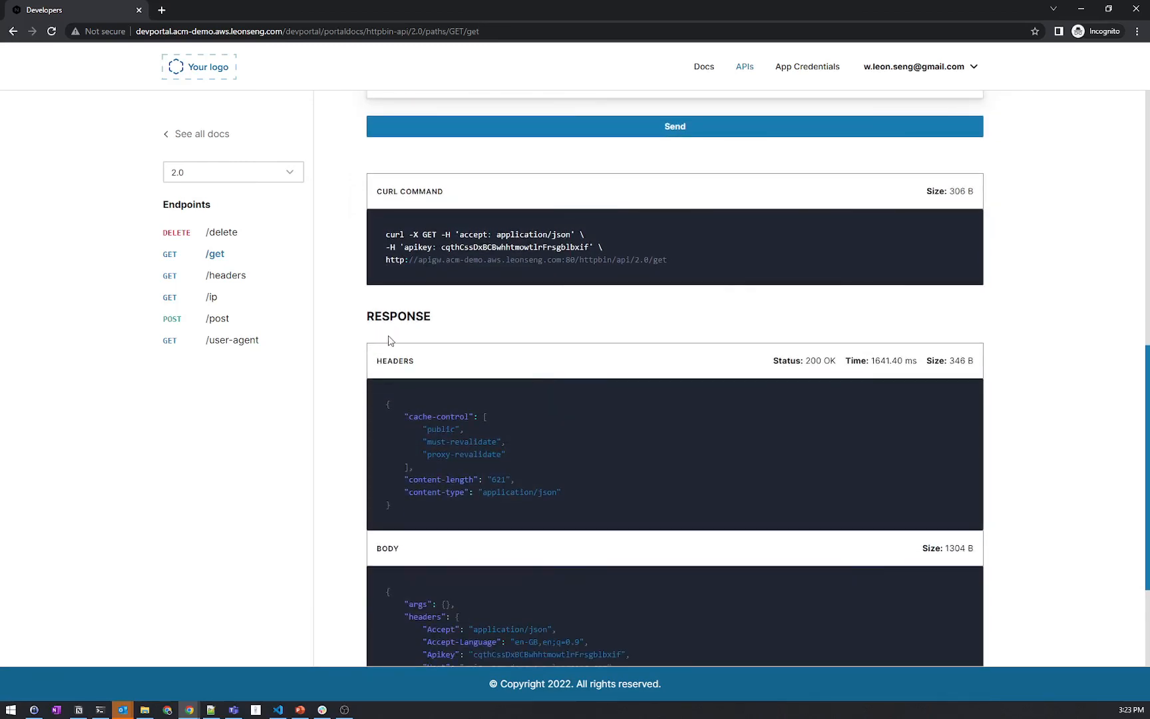
scroll(389, 338, "down", 2)
scroll(387, 336, "down", 1)
left_click_drag(386, 413, 439, 590)
left_click(246, 513)
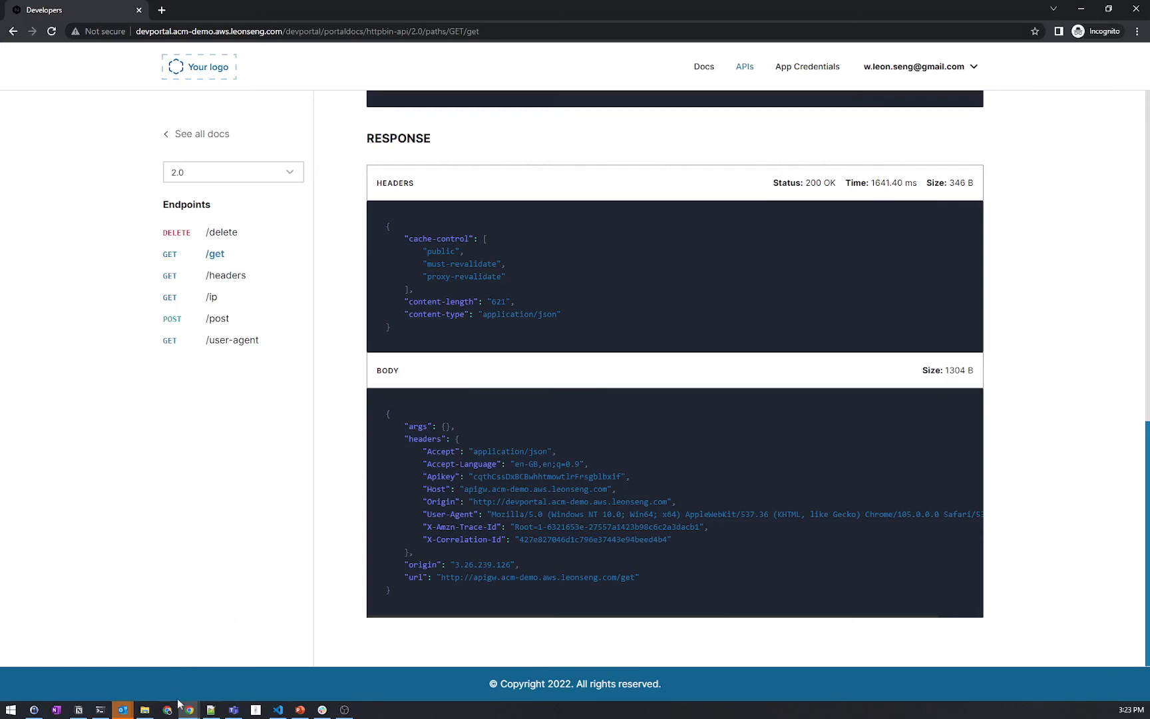
Switch back to API Connectivity Manager to view the Infrastructure and Services workspaces, plus the developer portal's httpbin-api 1.0 documentation.
mouse_move(187, 707)
left_click(77, 654)
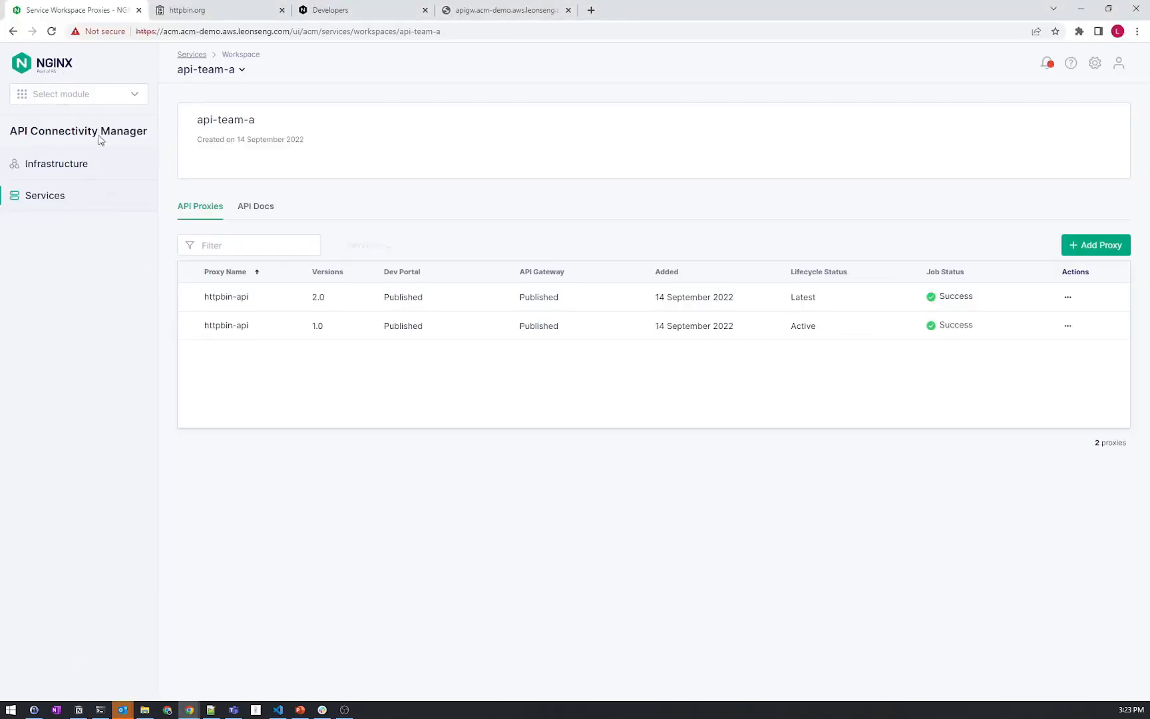
left_click(73, 166)
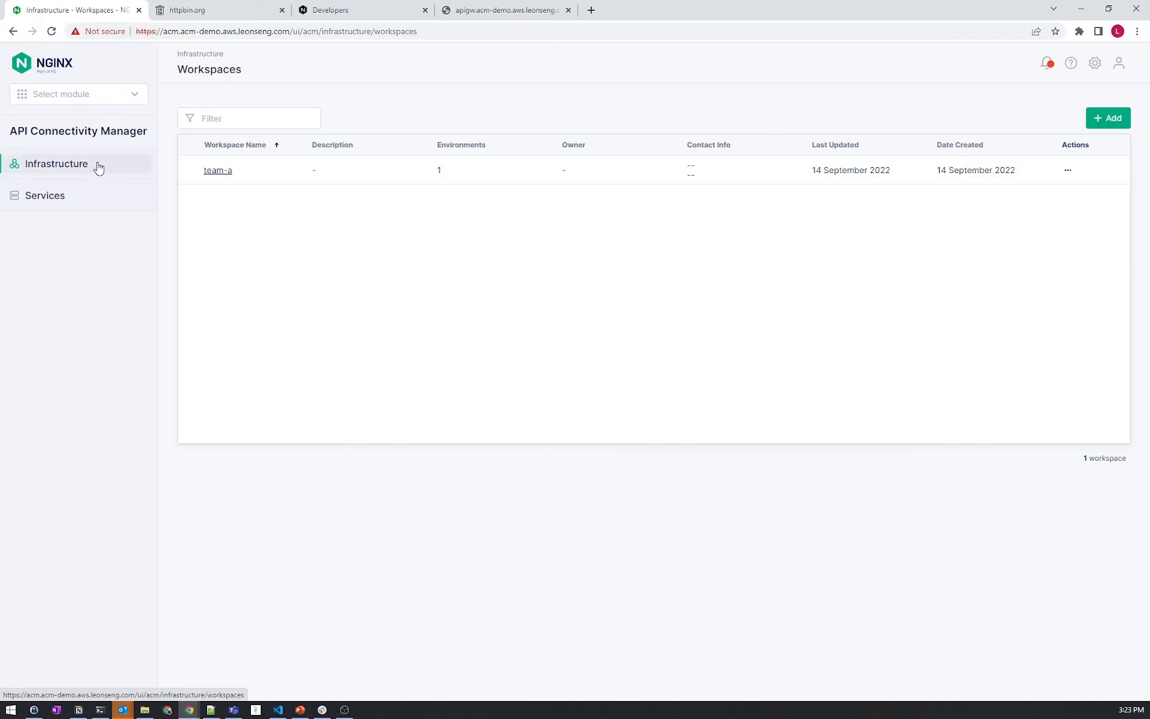
left_click(53, 203)
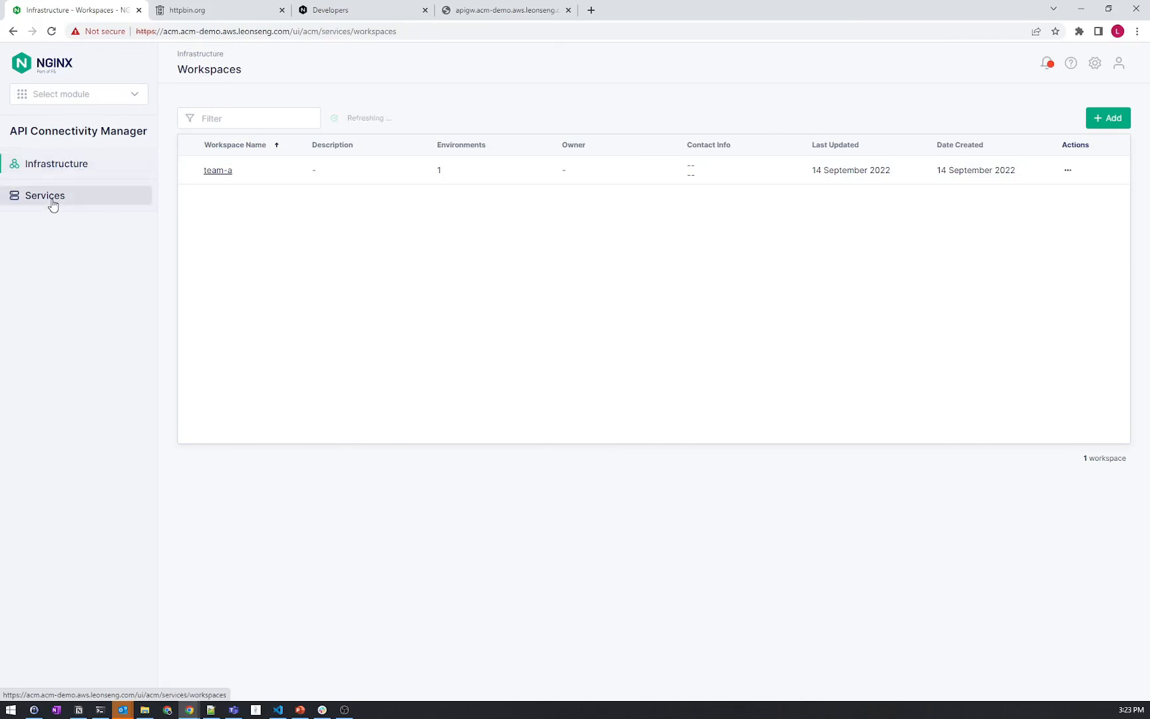
left_click(333, 11)
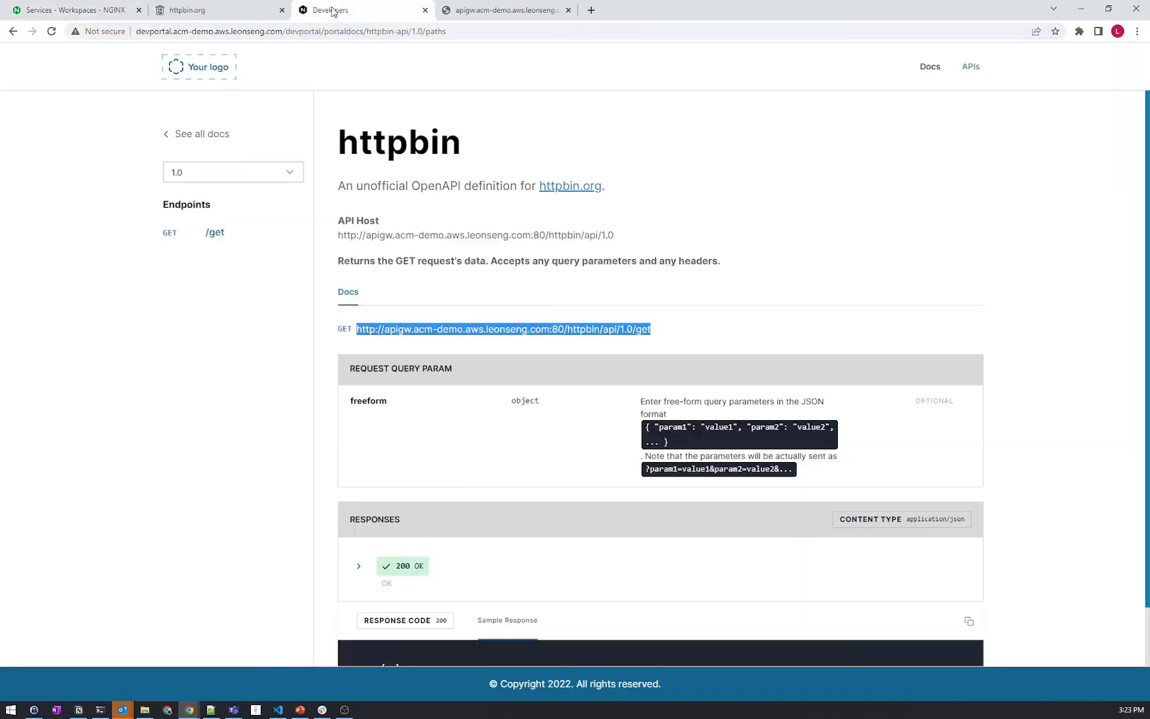